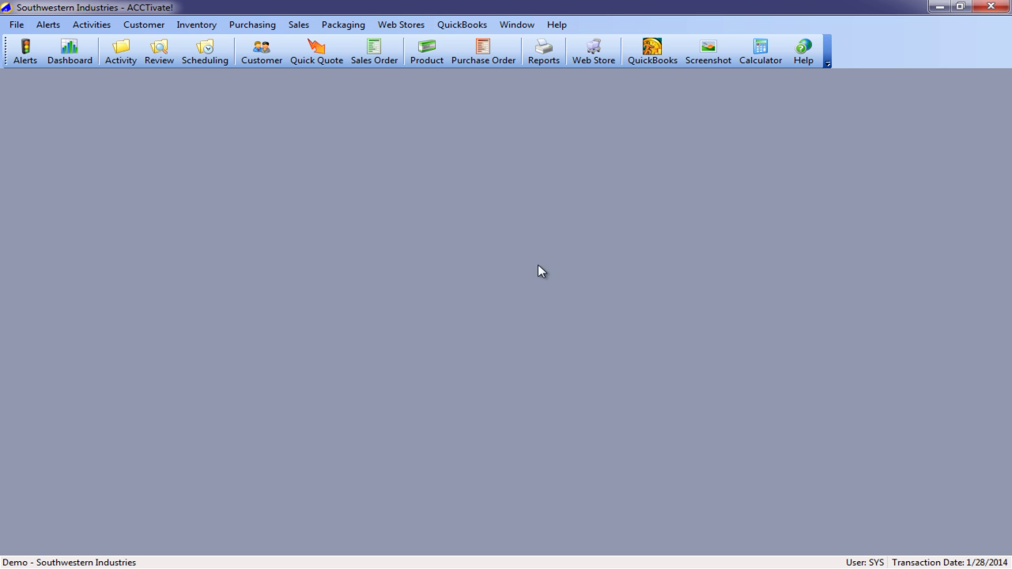
Create a new customer record with Alterity as the customer and company name
left_click(281, 64)
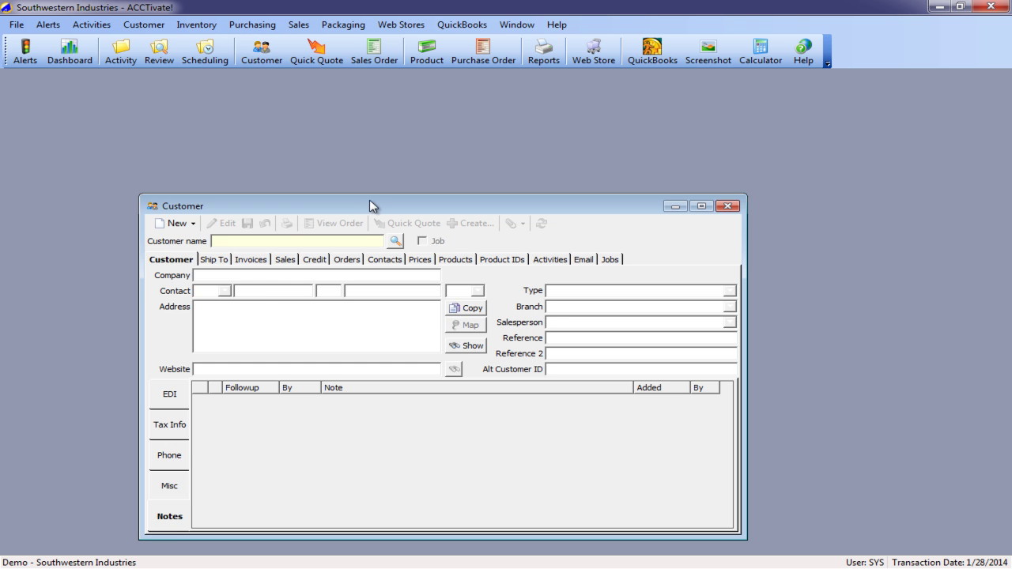
left_click_drag(369, 198, 327, 118)
left_click(133, 137)
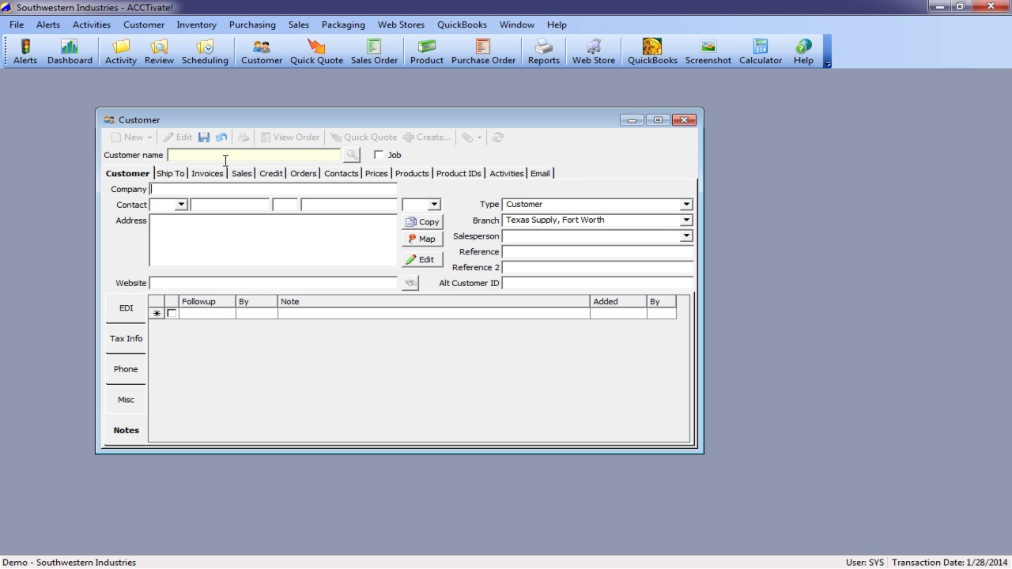
type("Alterity")
key("Tab")
key("Tab")
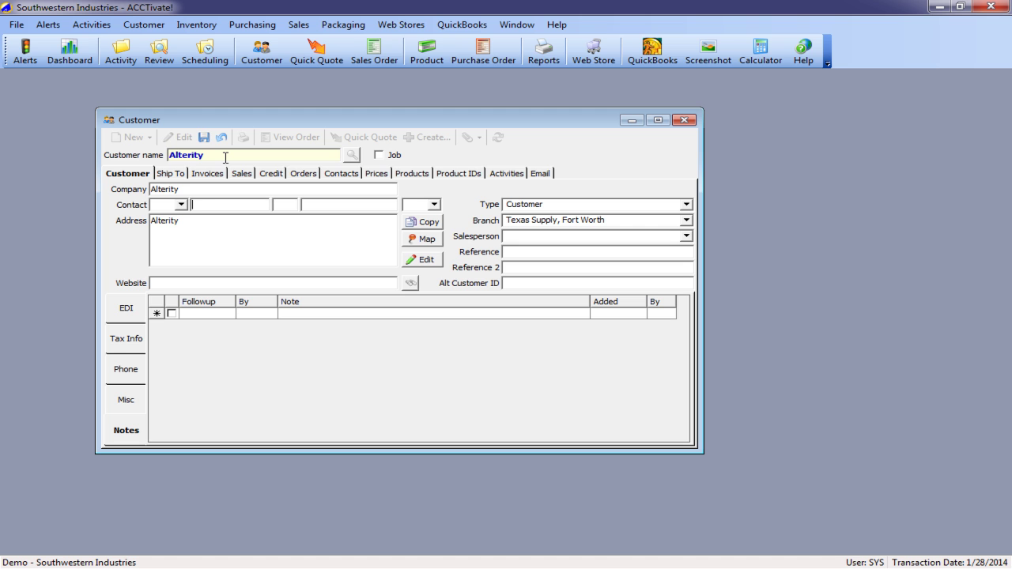
Enter the company's street, city and state in the customer address, and assign the first listed salesperson
key("Tab")
key("Tab")
type("600 Six Flags Dr")
key("Return")
type("Arin")
key("BackSpace")
key("BackSpace")
type("lington, TX")
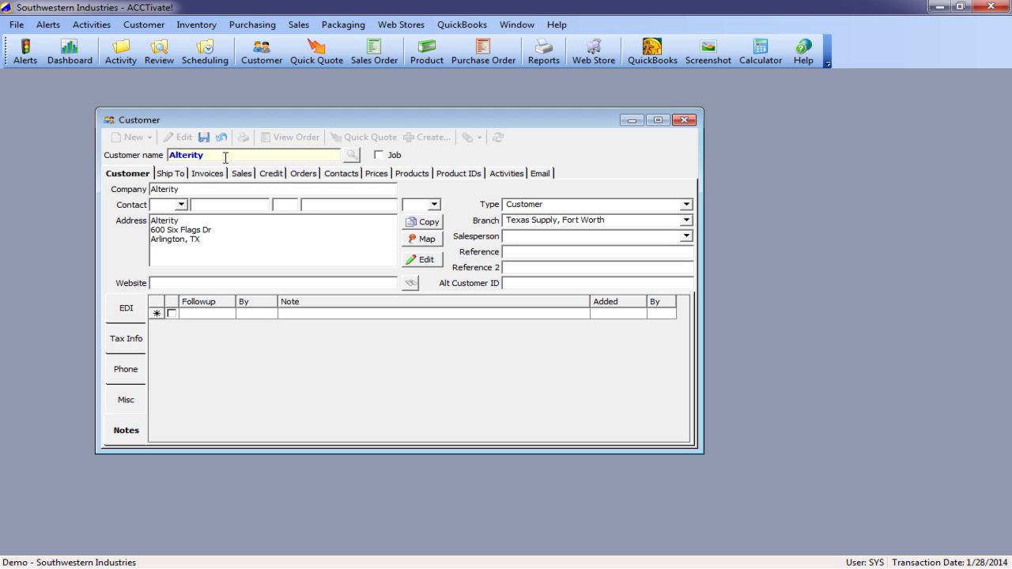
left_click(683, 235)
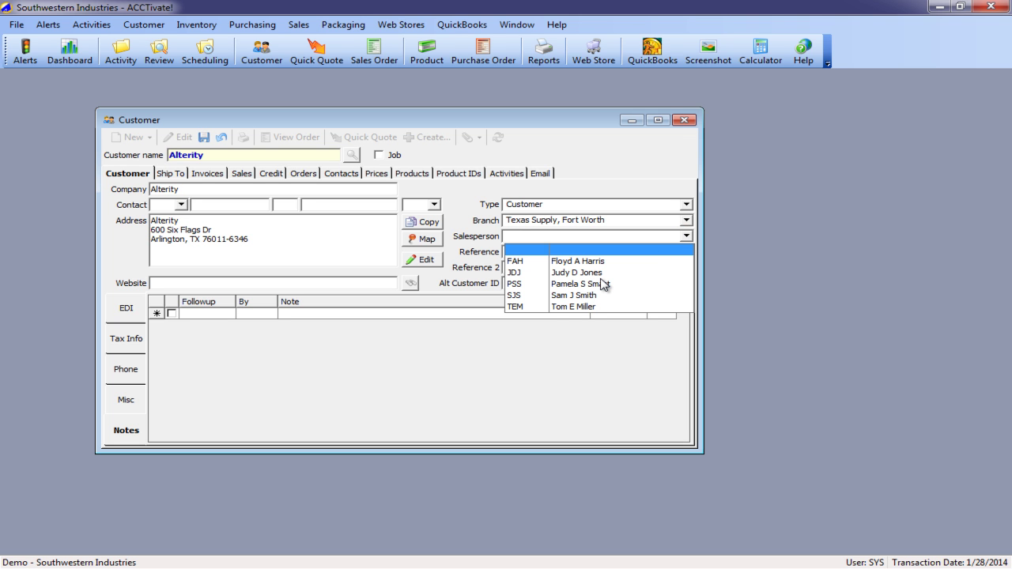
left_click(595, 262)
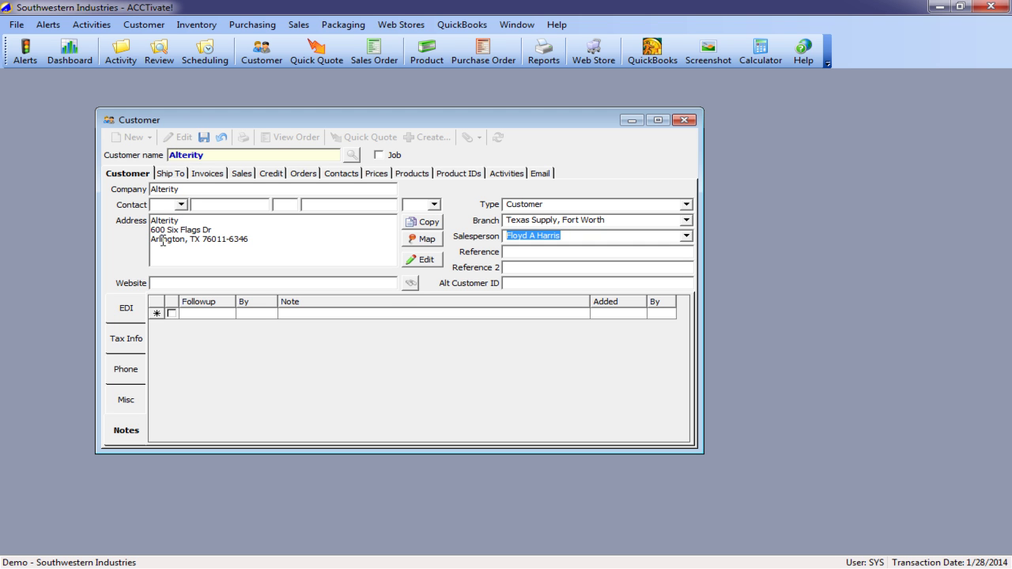
Replace the ZIP code in the customer address with another one and accept the address suggested by validation
left_click_drag(200, 239, 249, 239)
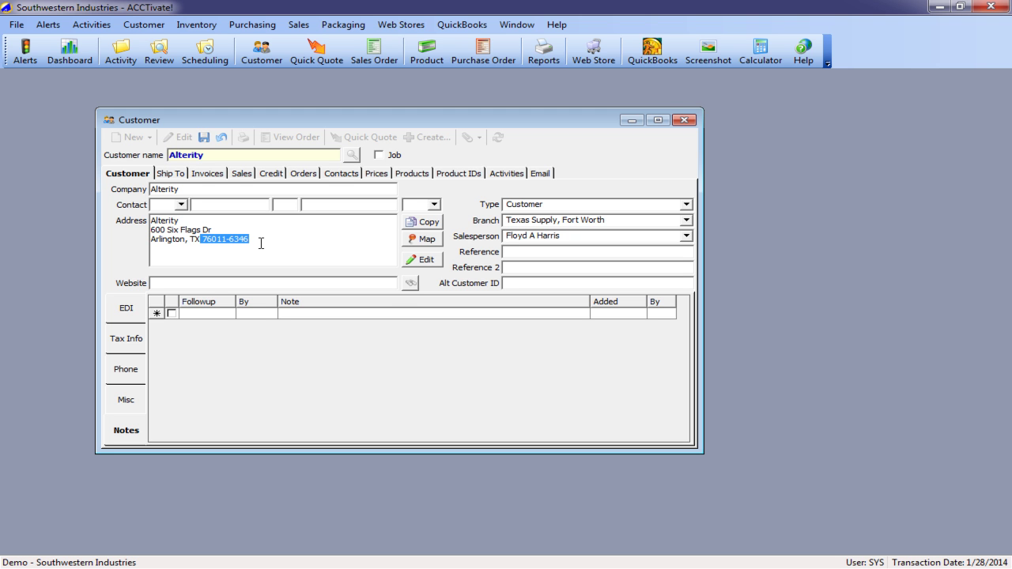
left_click_drag(259, 239, 202, 239)
type("76010")
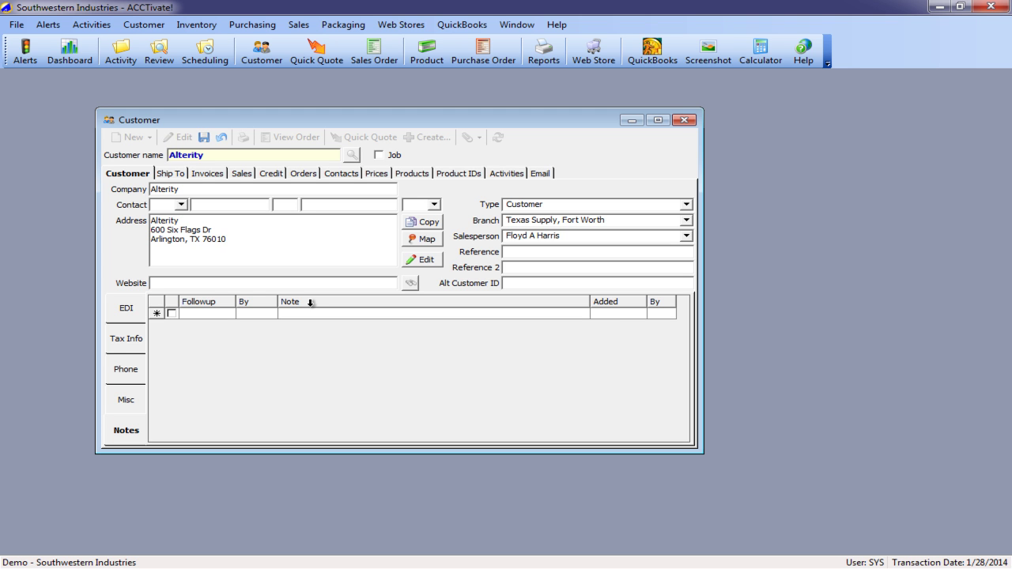
left_click(422, 353)
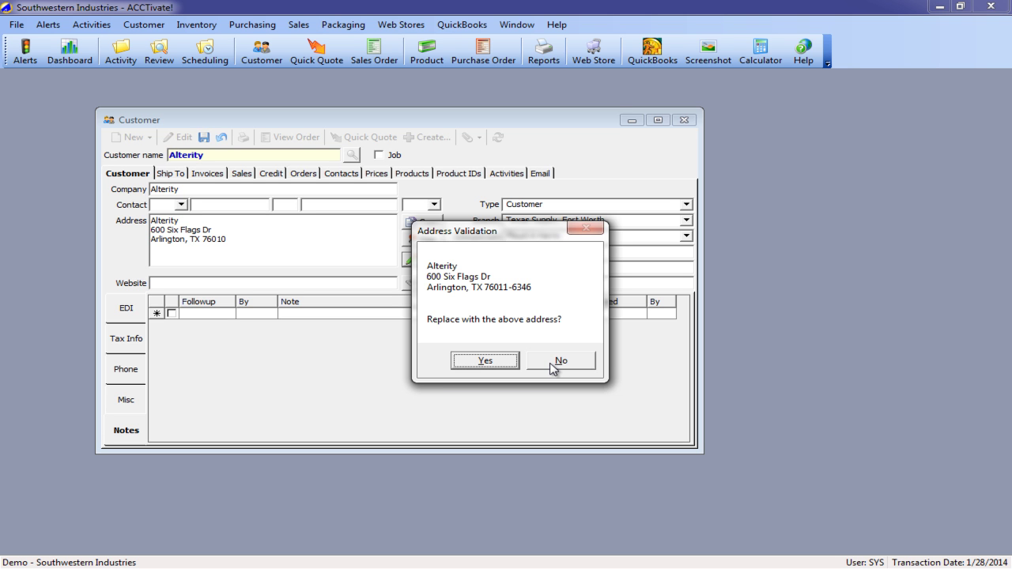
left_click(491, 361)
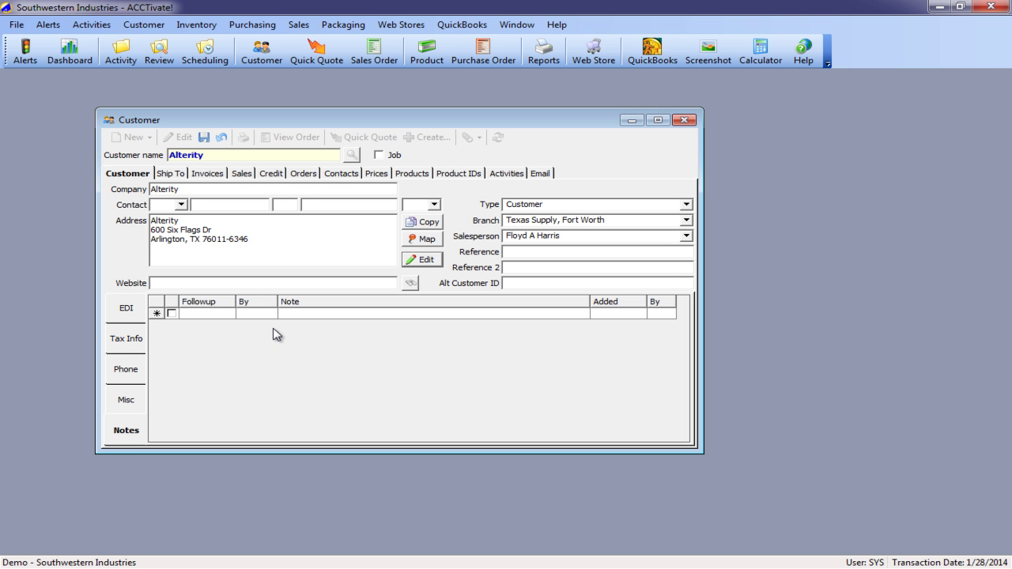
Change the customer name to Alterity New and save the record
left_click(203, 137)
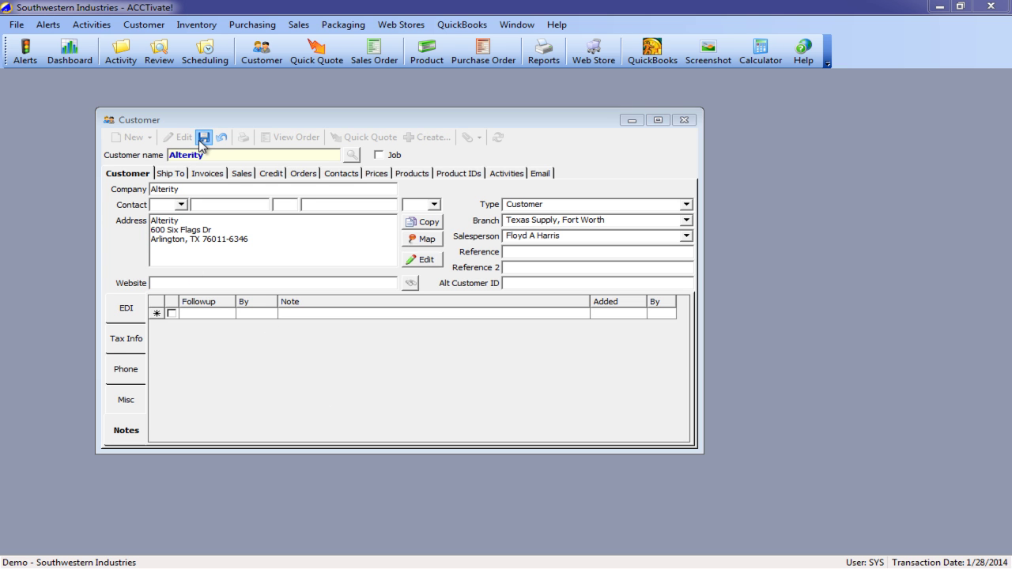
left_click(637, 346)
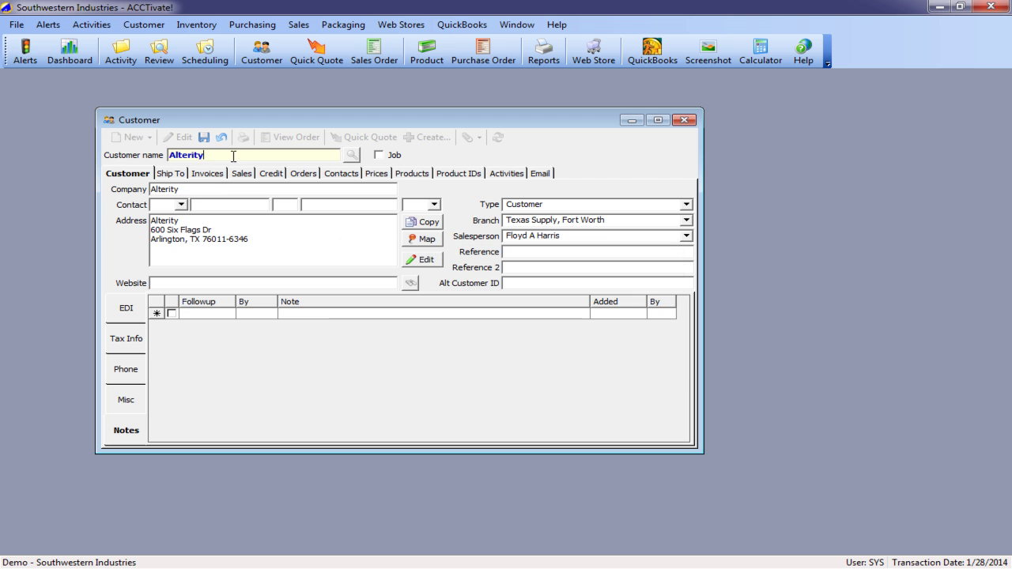
type("New")
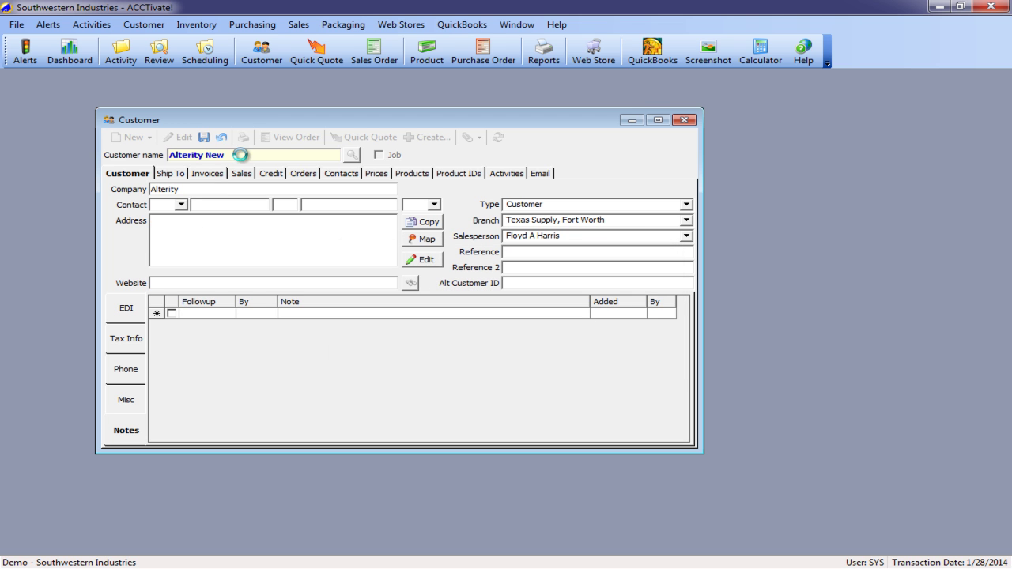
key("ctrl+s")
Create a new sales order from the Alterity New customer record
left_click(428, 137)
left_click(456, 170)
left_click_drag(615, 209, 547, 120)
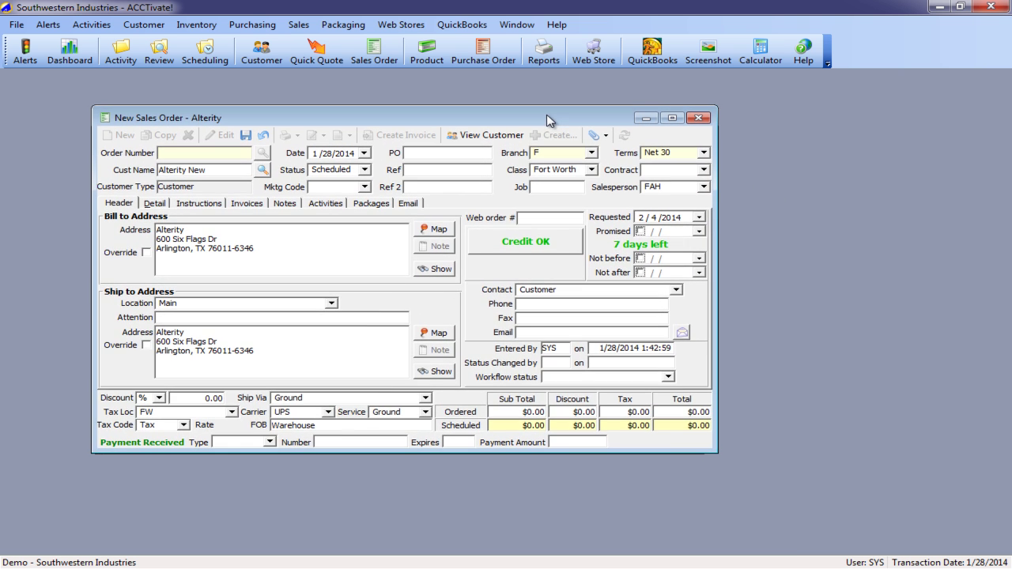
Add product B10 with an ordered quantity of 20 as the sales order's first detail line
left_click(158, 204)
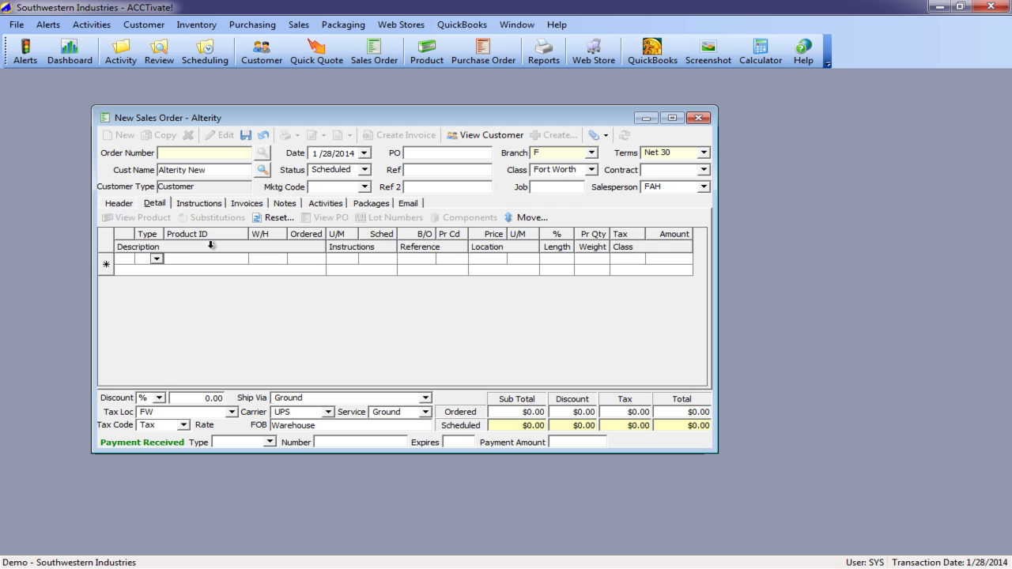
left_click(218, 258)
type("b10")
key("Tab")
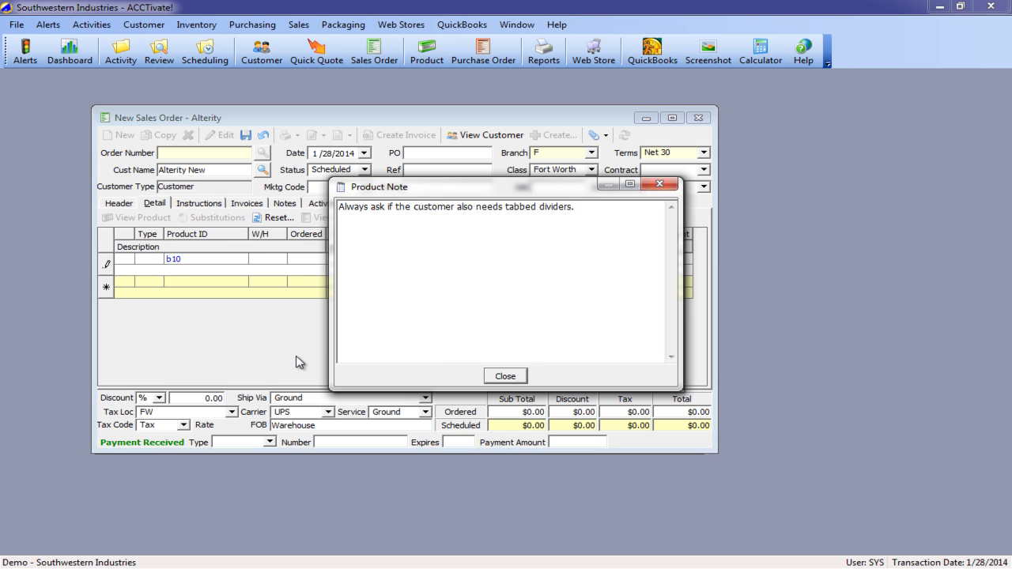
key("Return")
type("20")
key("Return")
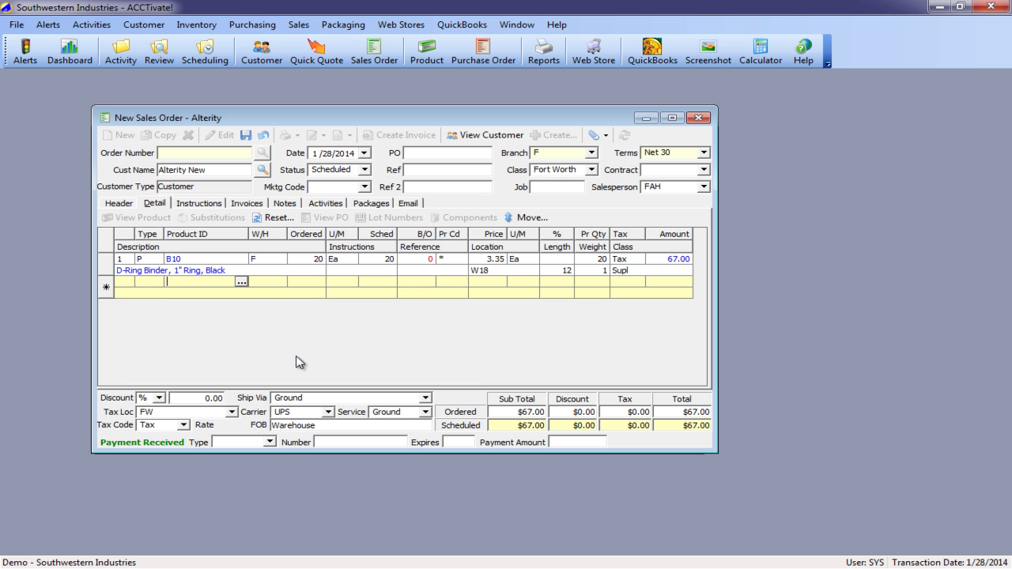
Add product B15 with an ordered quantity of 15 and product B18 with the default quantity to the order
type("B15")
key("Tab")
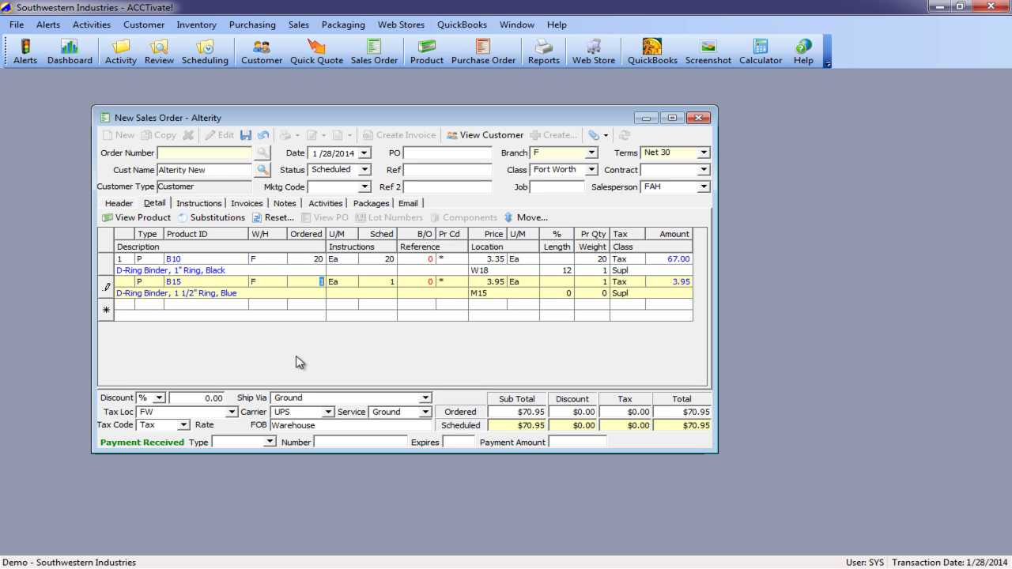
type("15")
key("Return")
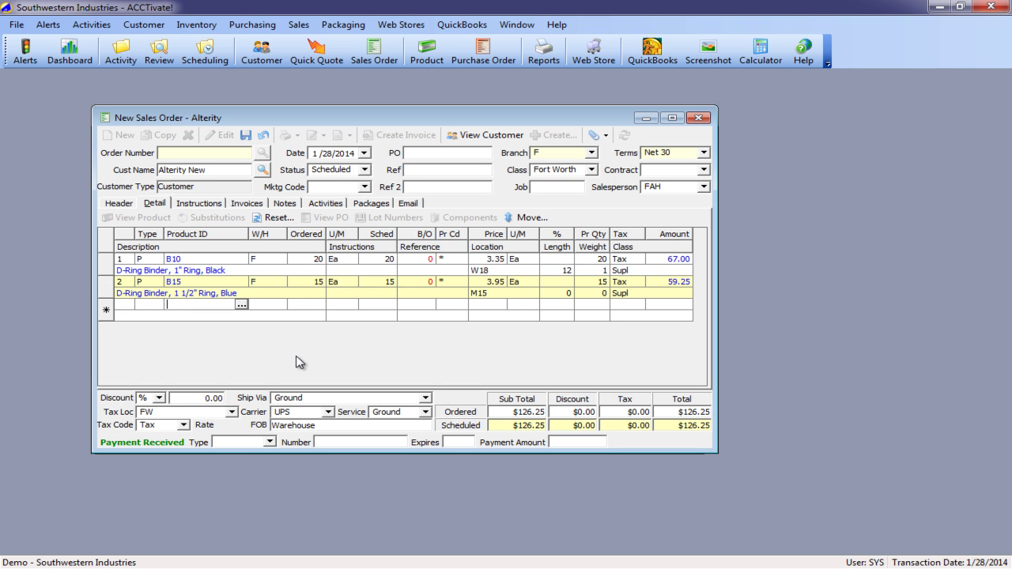
type("b18")
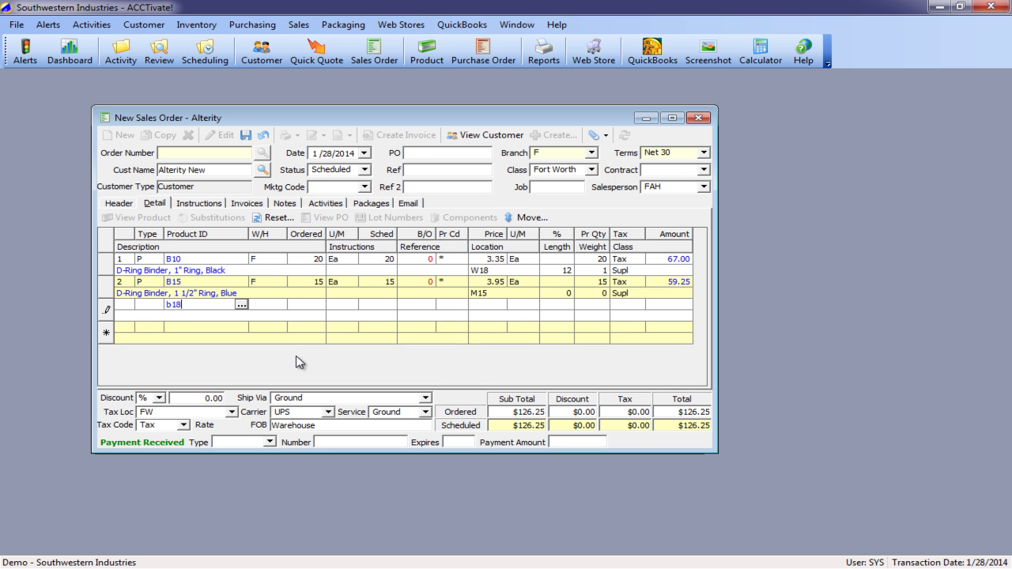
key("Return")
key("Return")
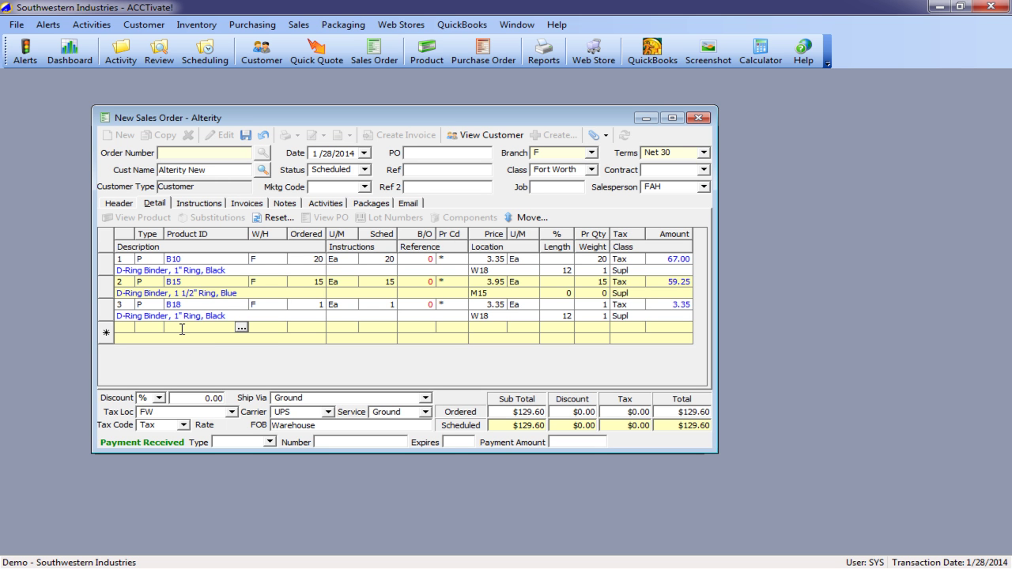
Look up the shipping charge by item type and add SHIP to the order with its default quantity
key("F4")
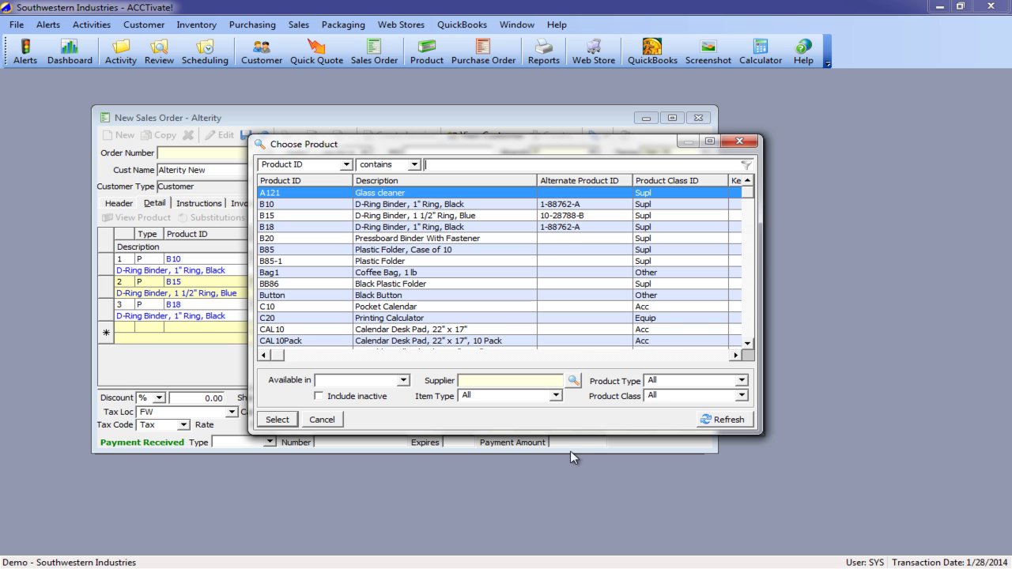
left_click(555, 395)
scroll(499, 460, "down", 2)
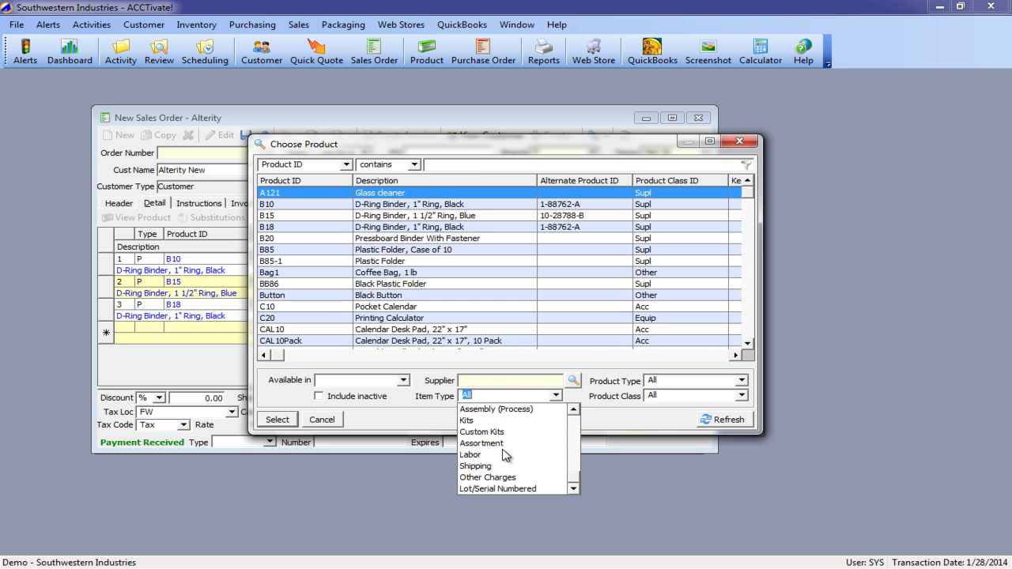
left_click(492, 455)
double_click(341, 192)
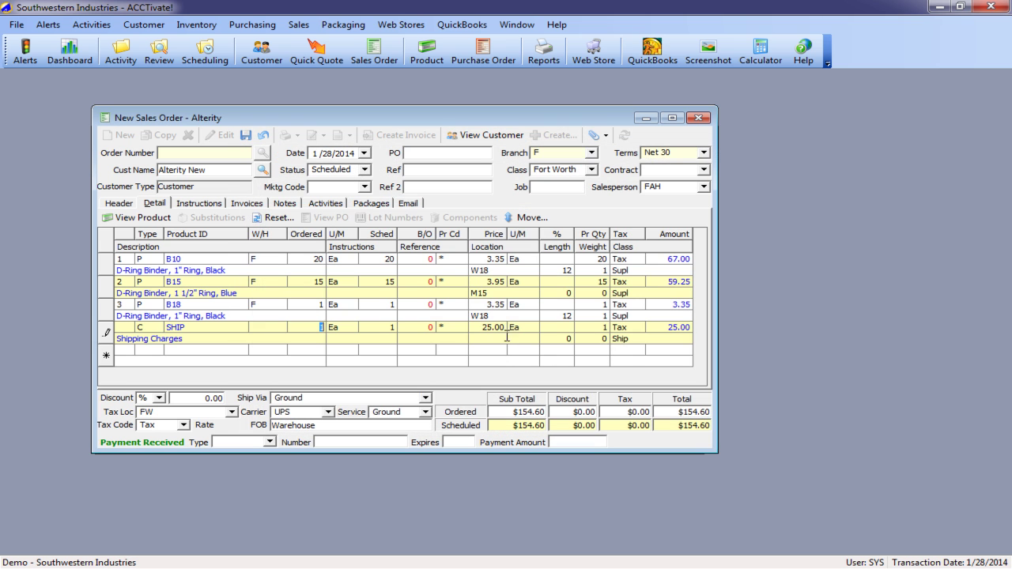
key("Return")
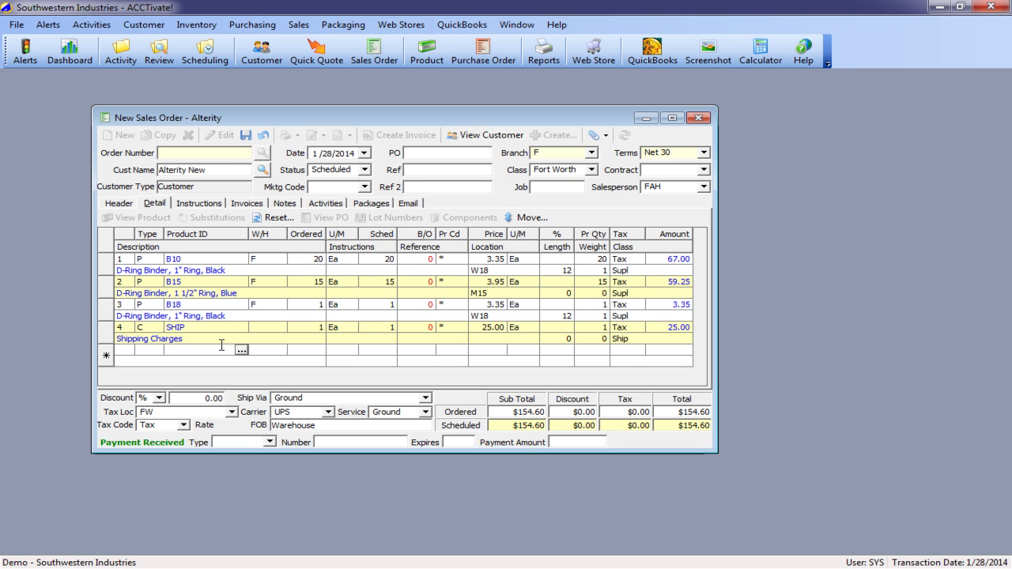
Add product PC20 with the default quantity to the sales order
type("PC20")
key("Return")
key("Return")
key("Return")
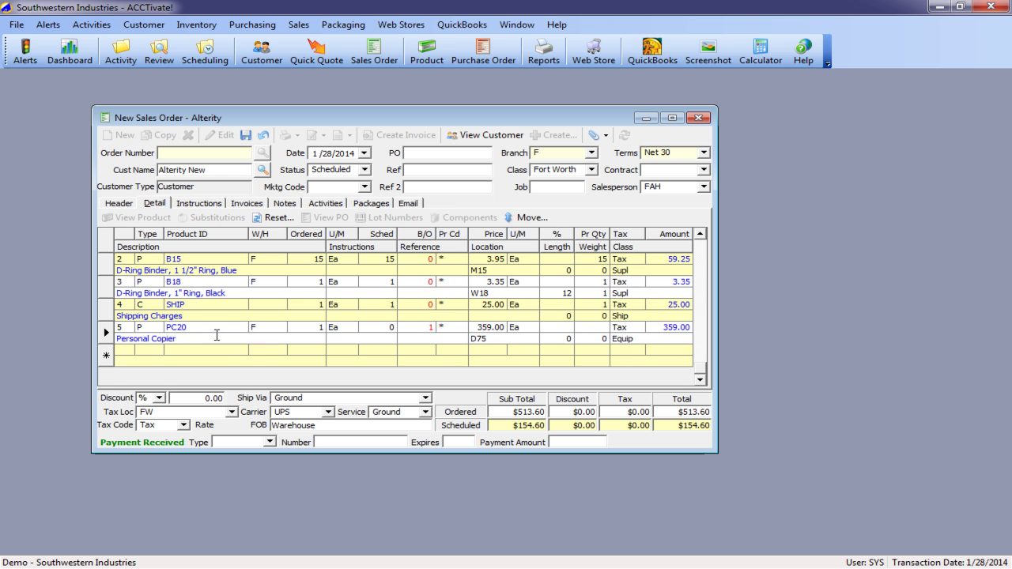
Move the PC20 line up one row, above the SHIP line
left_click(217, 335)
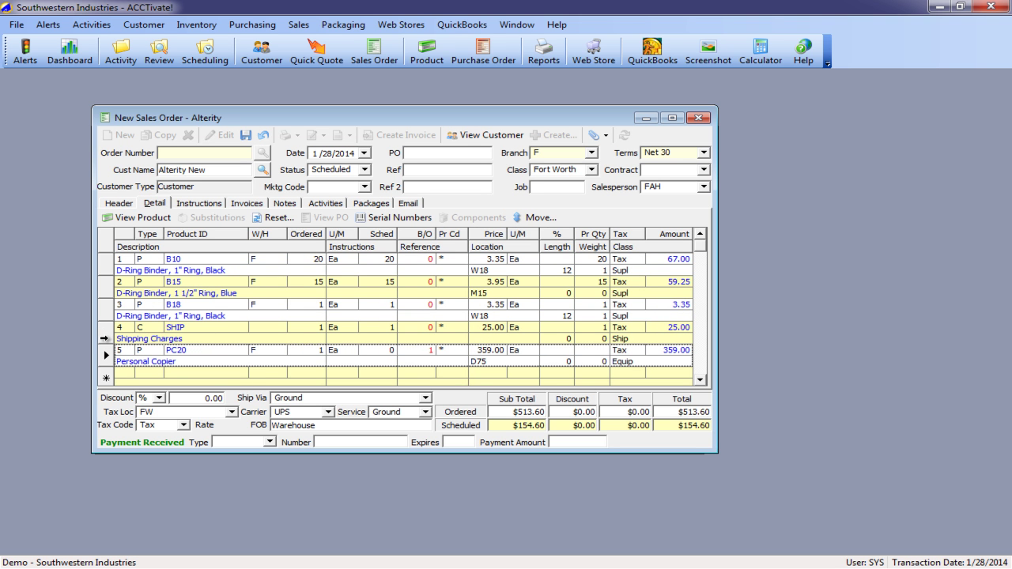
left_click(106, 355)
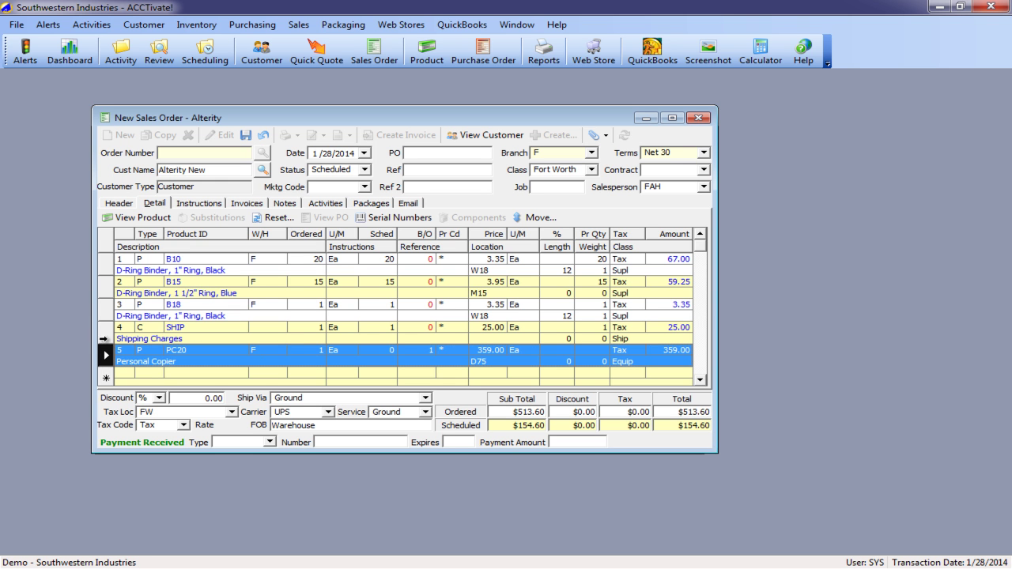
left_click(537, 221)
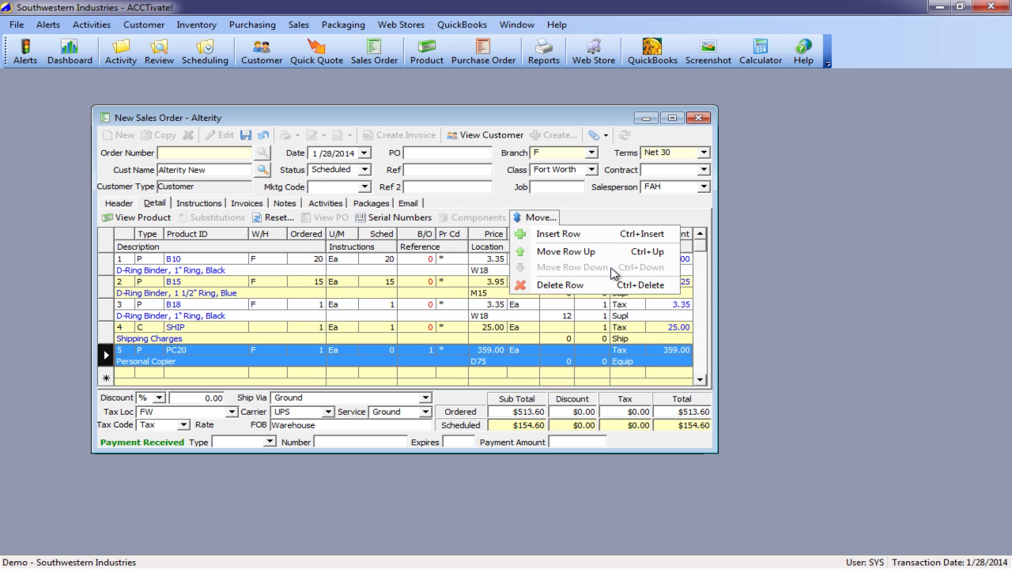
left_click(601, 251)
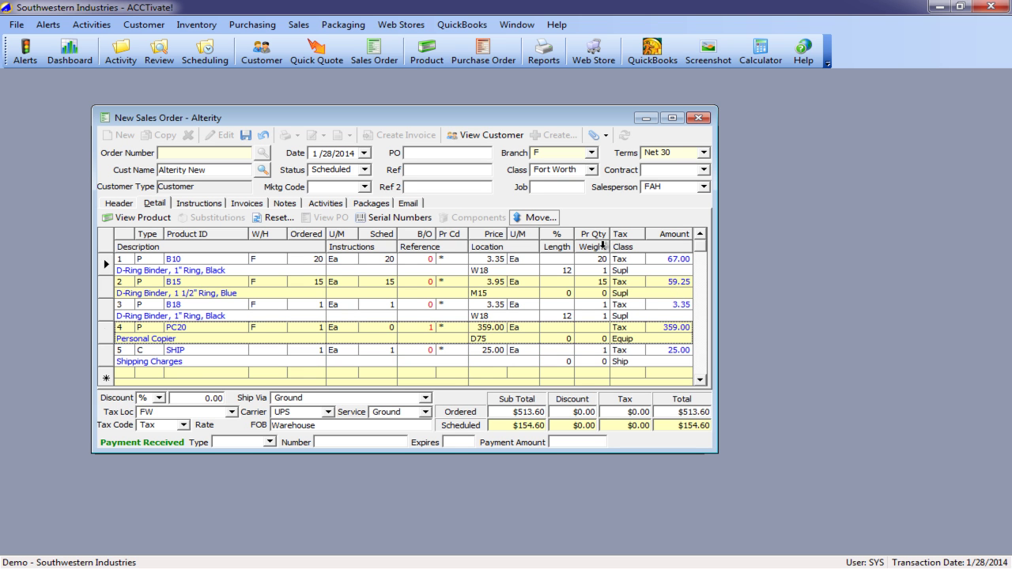
Move the PC20 line up and down through the order detail, leaving it as line 1
left_click(111, 331)
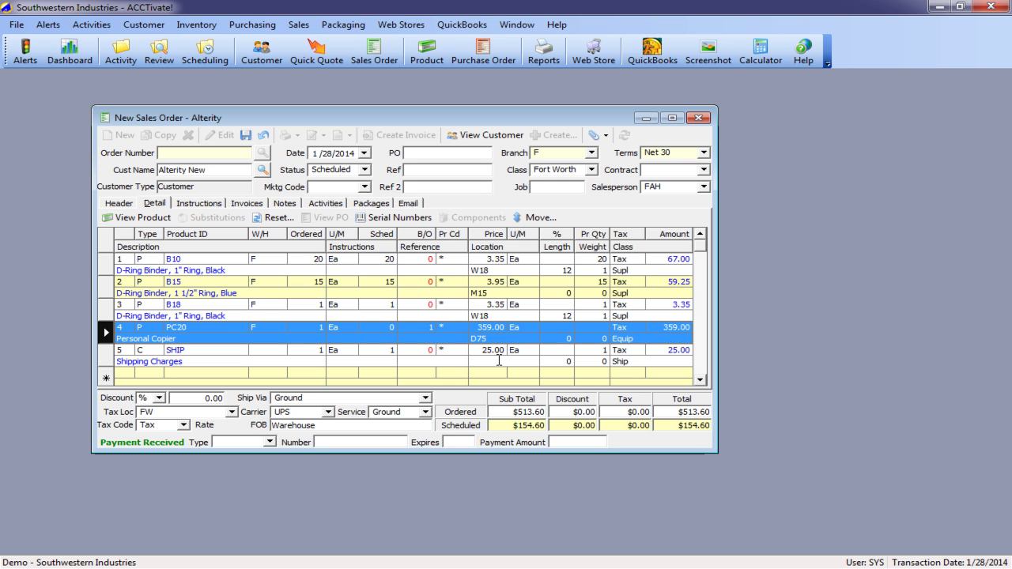
key("ctrl+Up")
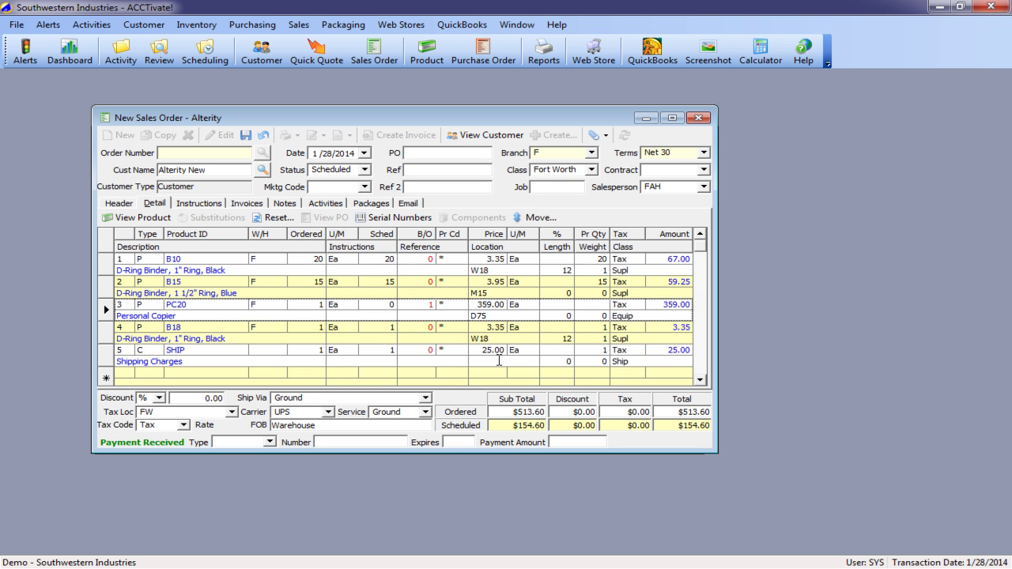
key("ctrl+Up")
key("ctrl+Down")
key("ctrl+Down")
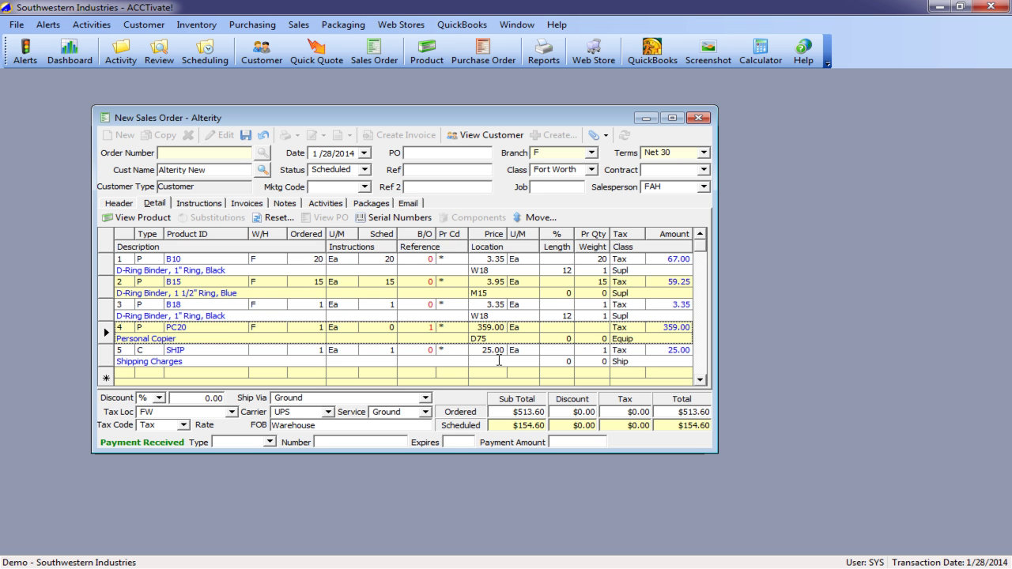
key("ctrl+Up")
key("ctrl+Up")
key("ctrl+Up")
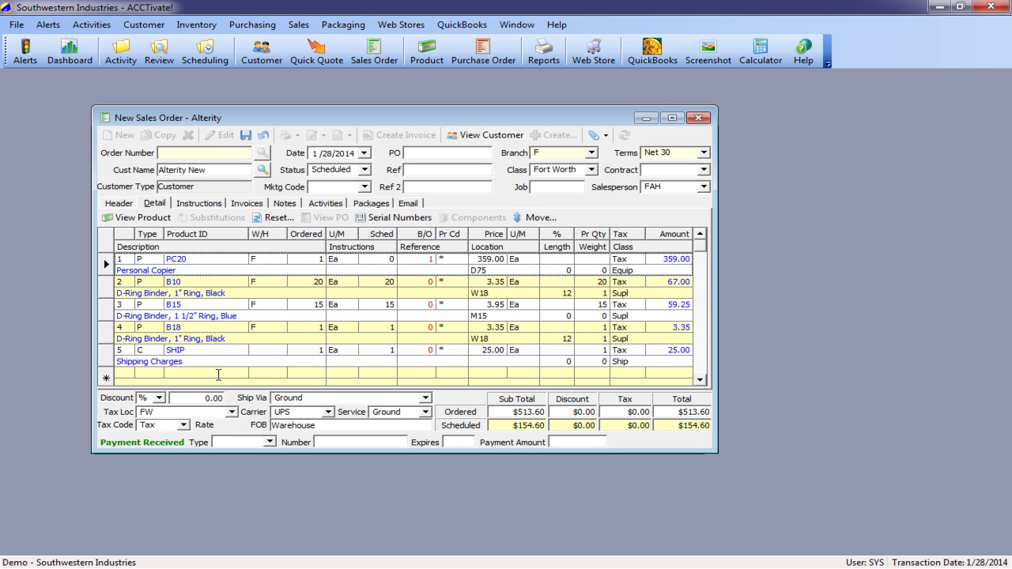
Insert a blank row above the B10 line in the order detail
left_click(218, 372)
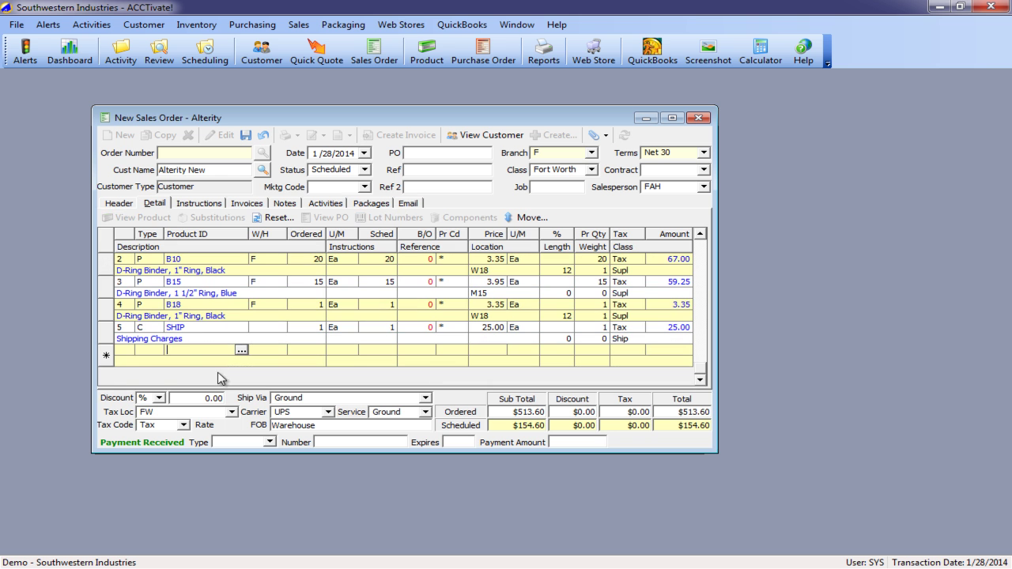
left_click(103, 258)
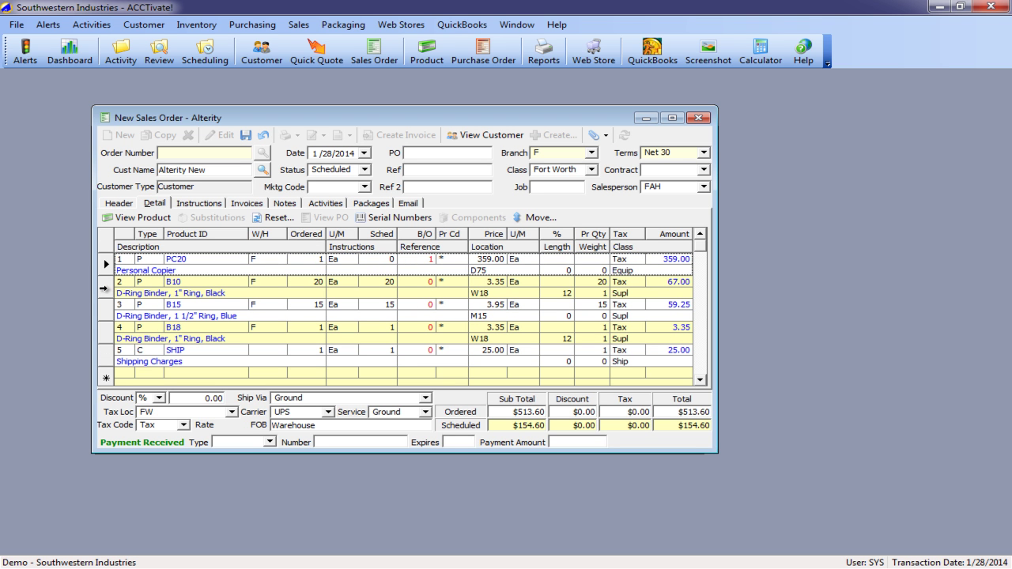
left_click(103, 288)
left_click(506, 371)
left_click(103, 287)
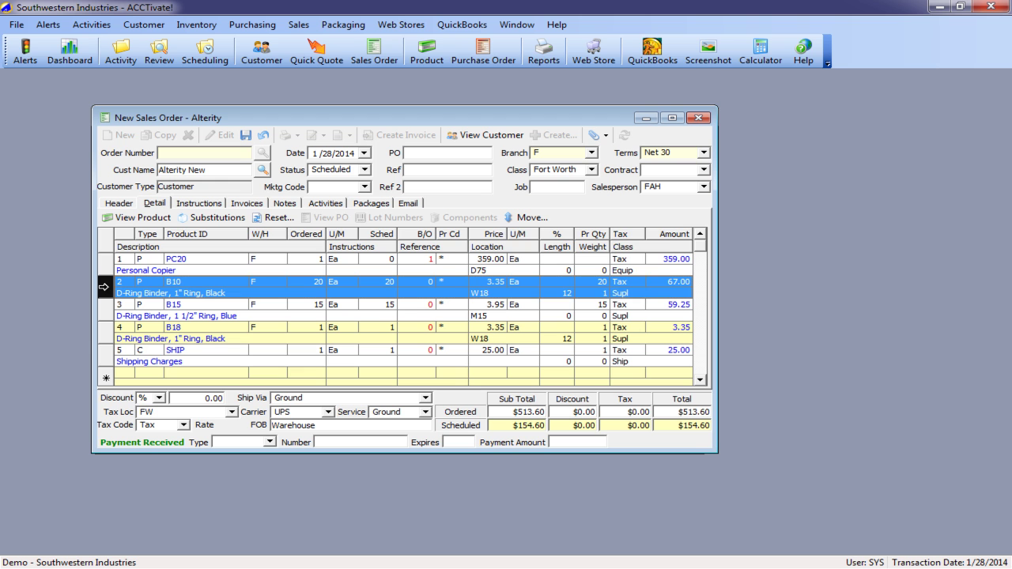
left_click(526, 217)
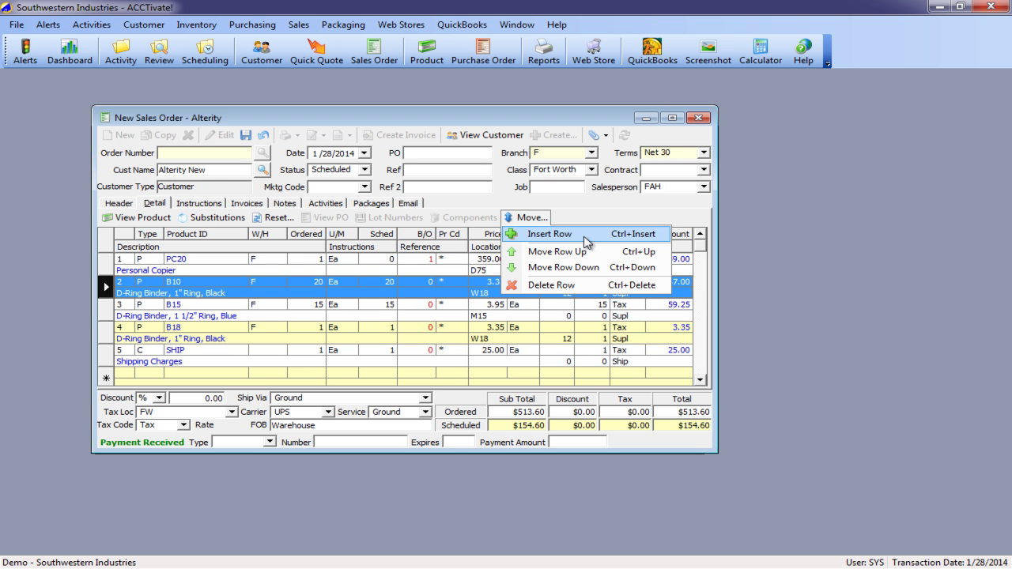
left_click(586, 242)
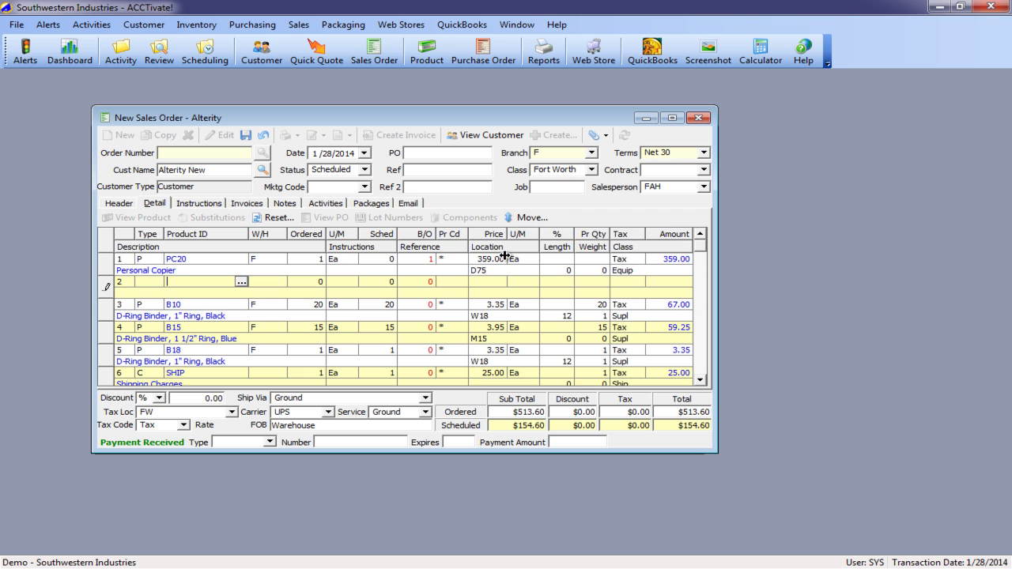
Look up products of all item types and fill the blank line with B85, ordering a quantity of 10
double_click(197, 281)
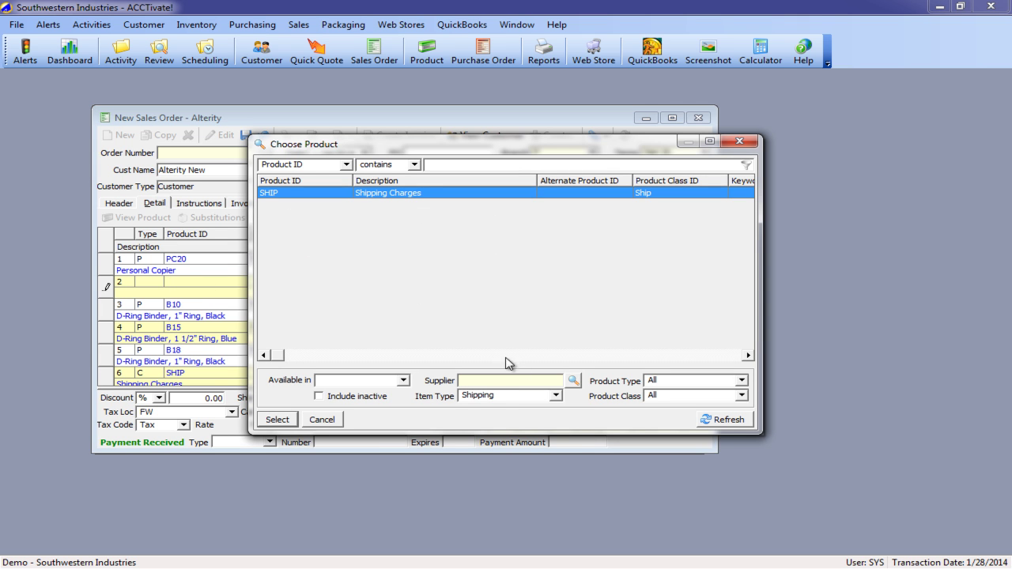
left_click(558, 396)
scroll(512, 431, "up", 3)
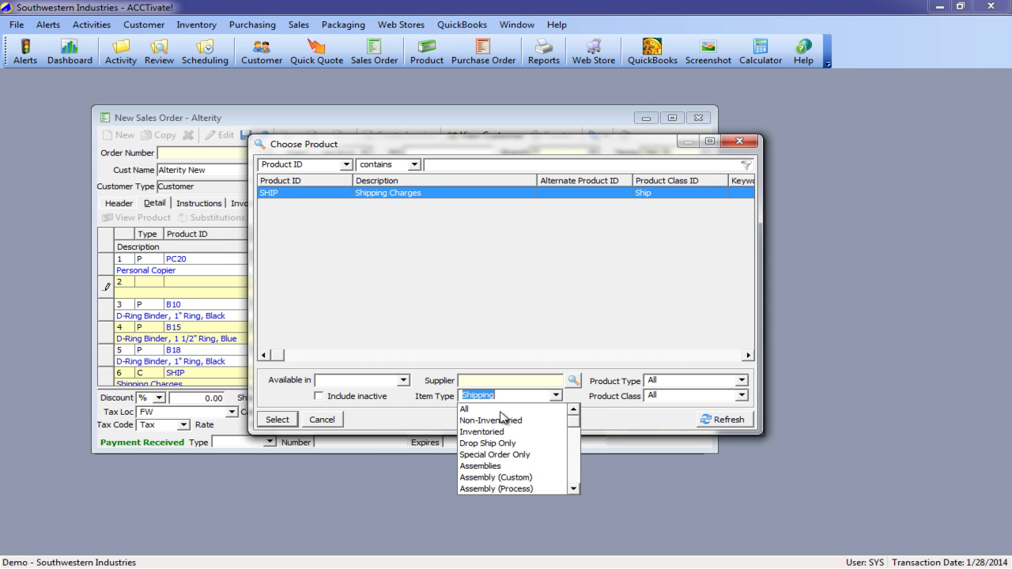
left_click(503, 409)
double_click(309, 251)
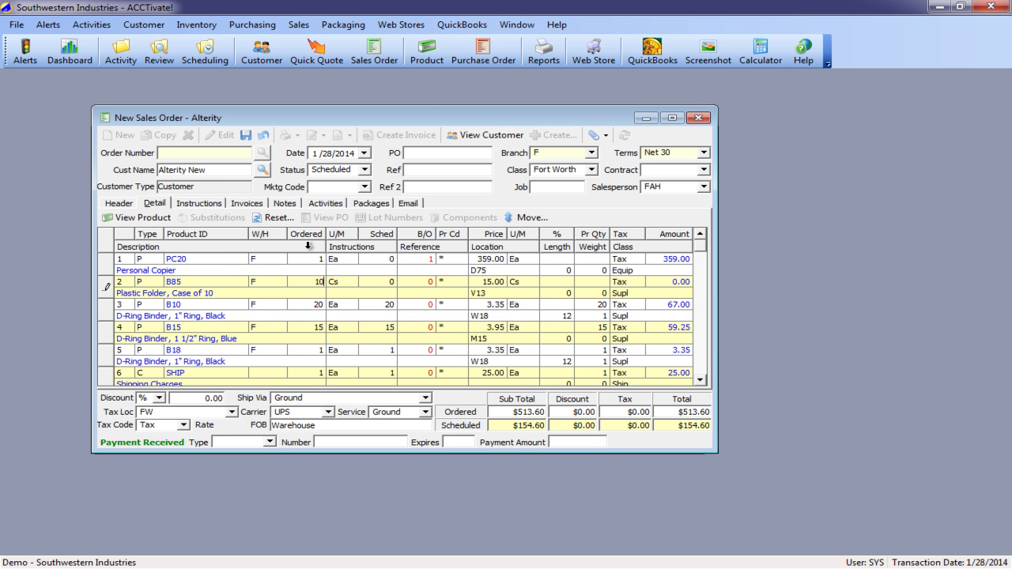
left_click(167, 305)
Assign serial number 139887 to the PC20 line of the order
left_click(371, 260)
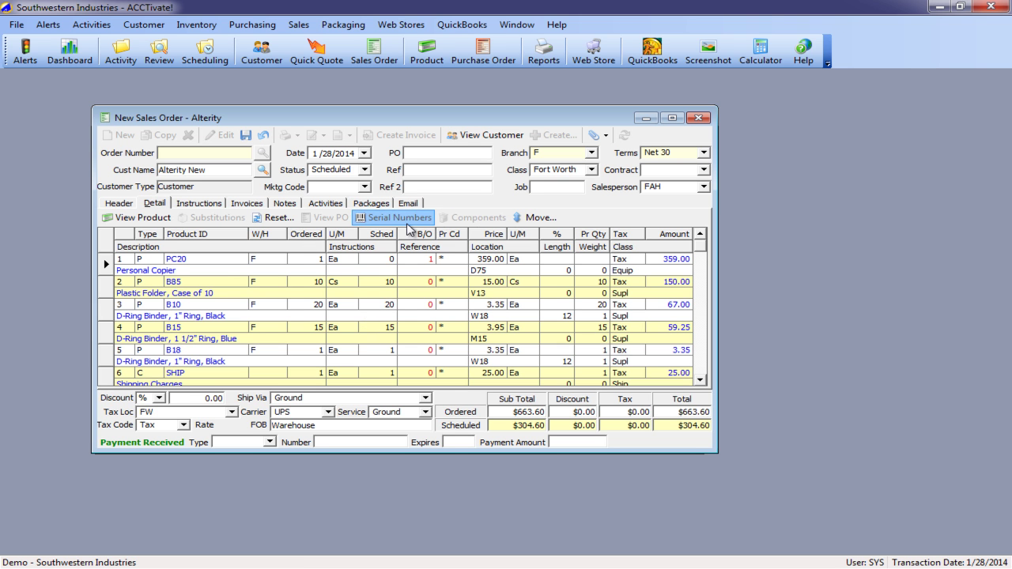
left_click(391, 217)
left_click(300, 233)
left_click(320, 232)
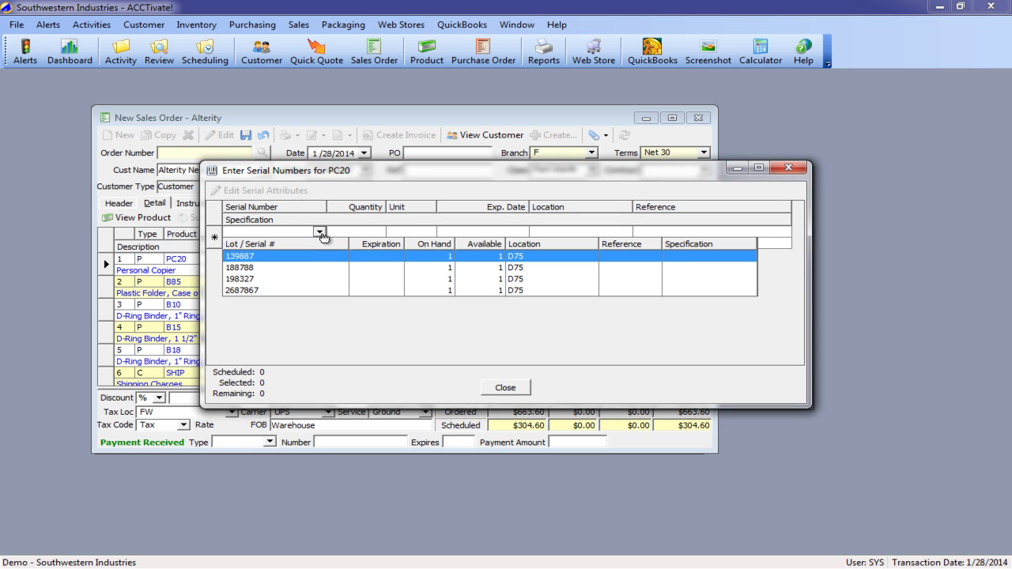
left_click(310, 260)
left_click(506, 387)
left_click(381, 291)
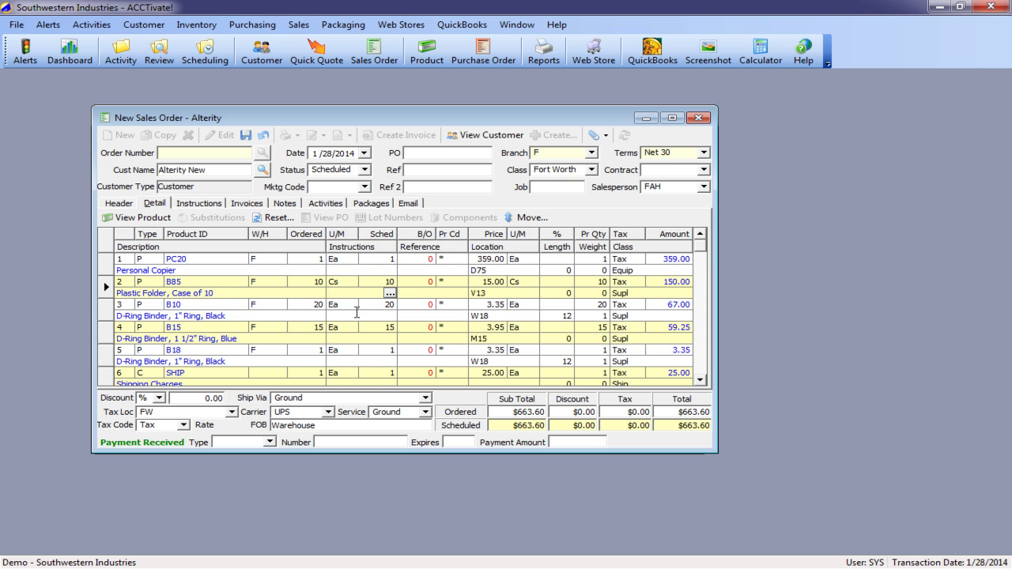
left_click(518, 217)
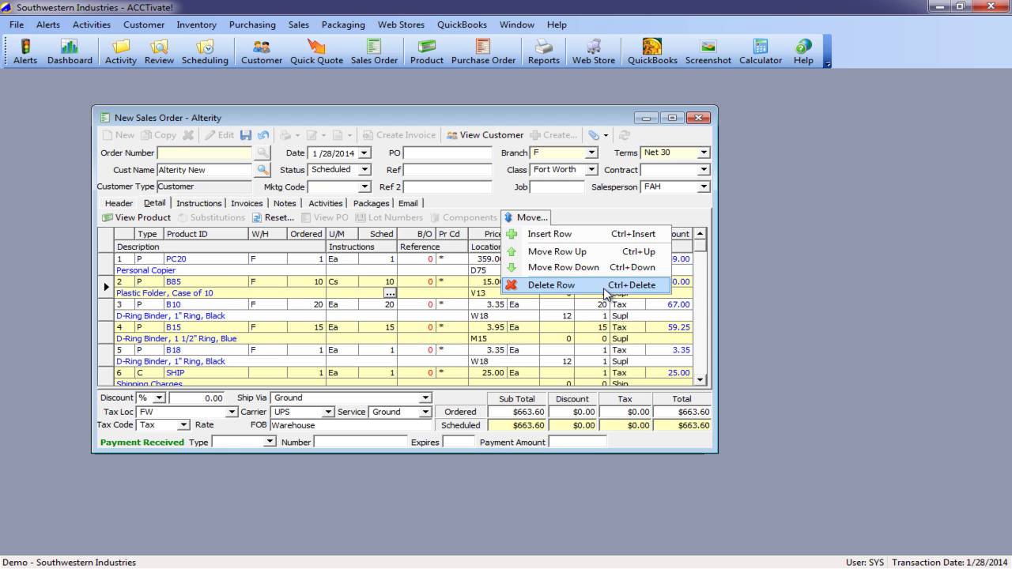
left_click(333, 309)
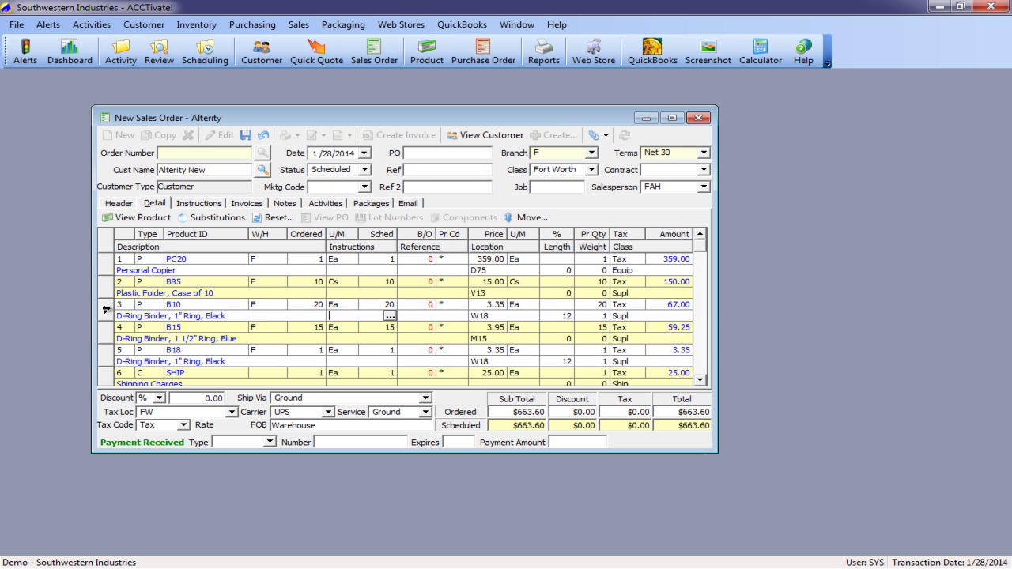
left_click(106, 310)
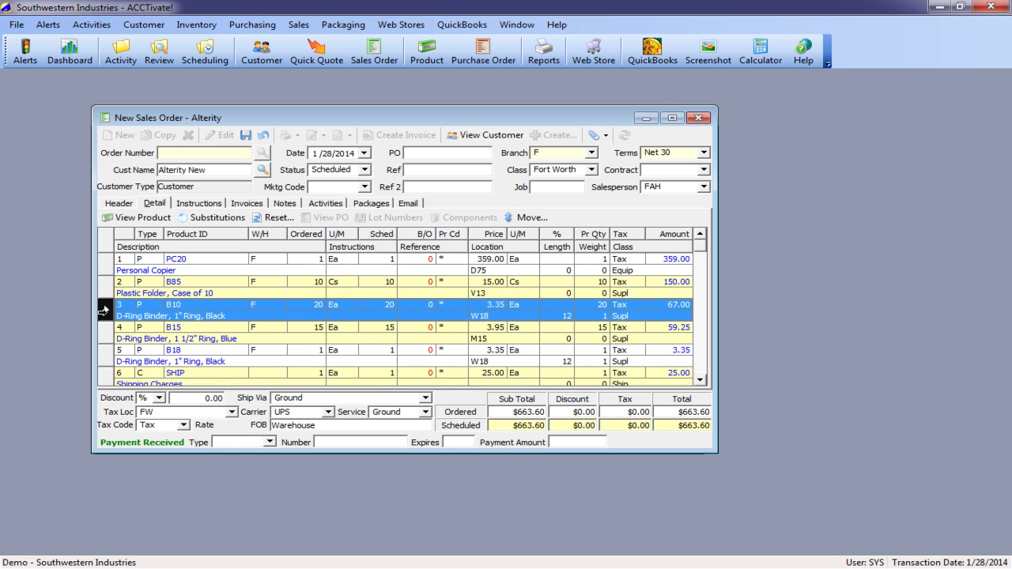
key("Delete")
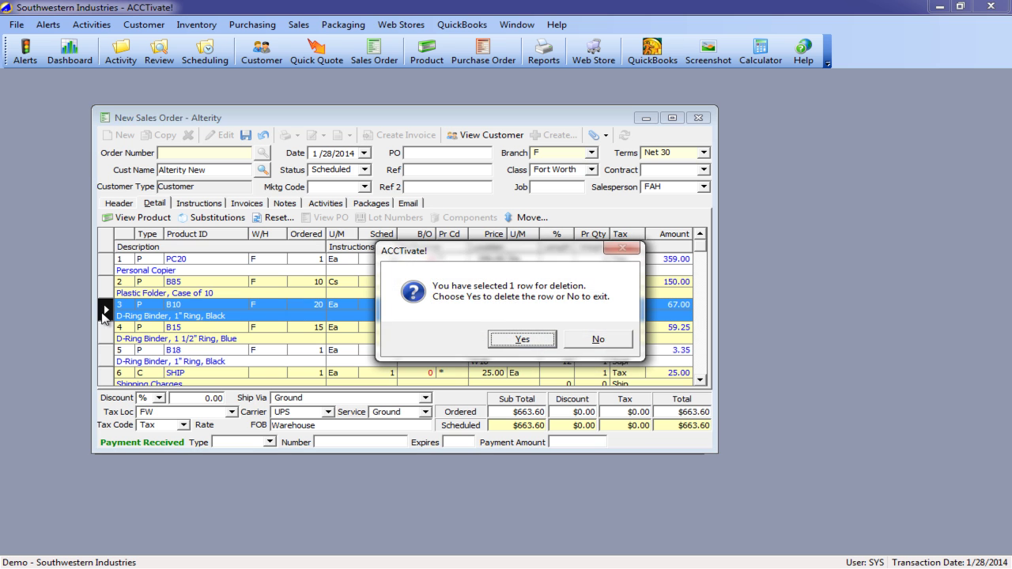
left_click(585, 346)
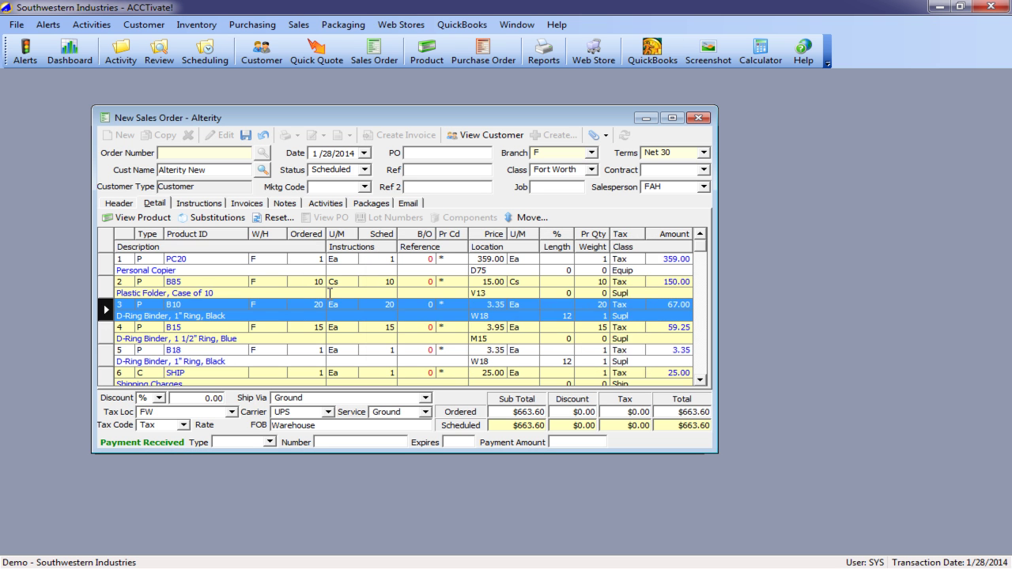
Delete the PC20 line from the sales order and accept the deletion
left_click(289, 293)
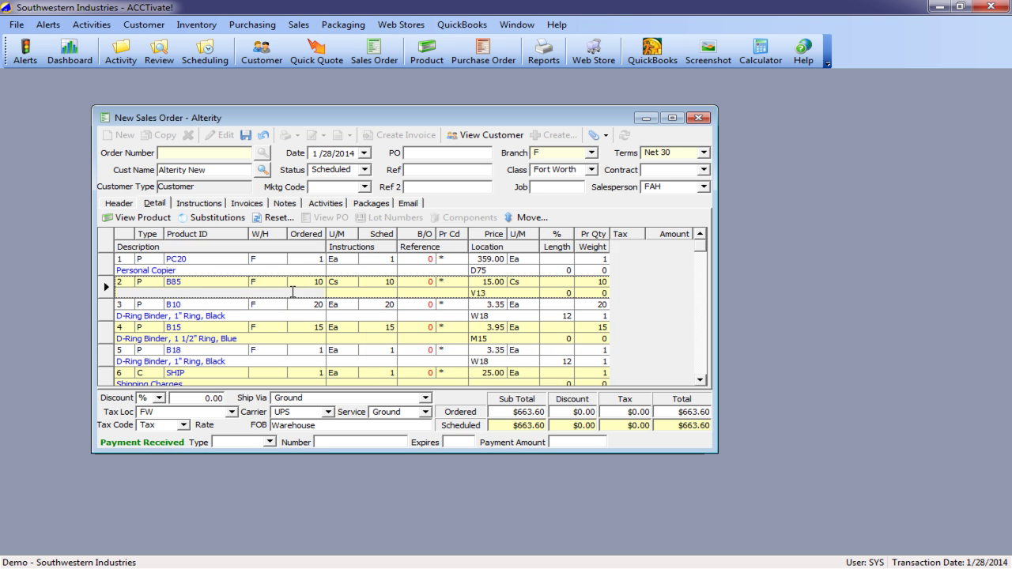
left_click(357, 270)
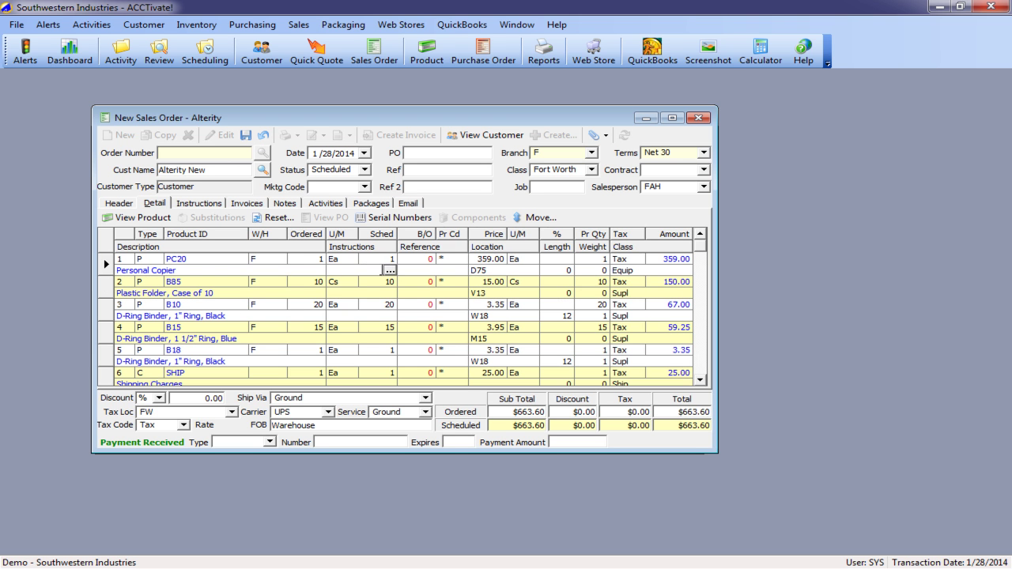
key("Delete")
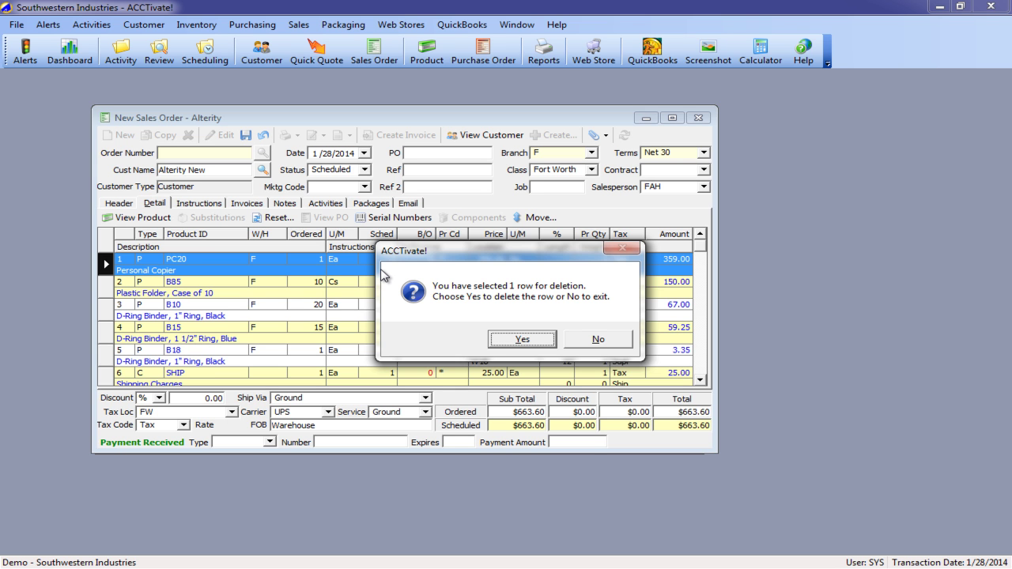
key("Return")
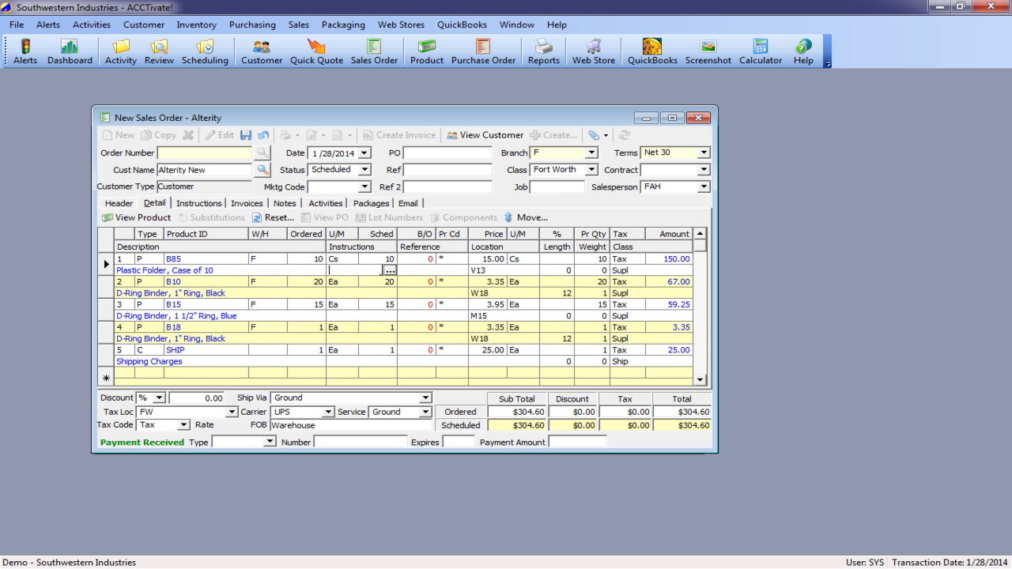
Check the warehouse availability for the B10 line and set its ordered quantity to 500
left_click(313, 282)
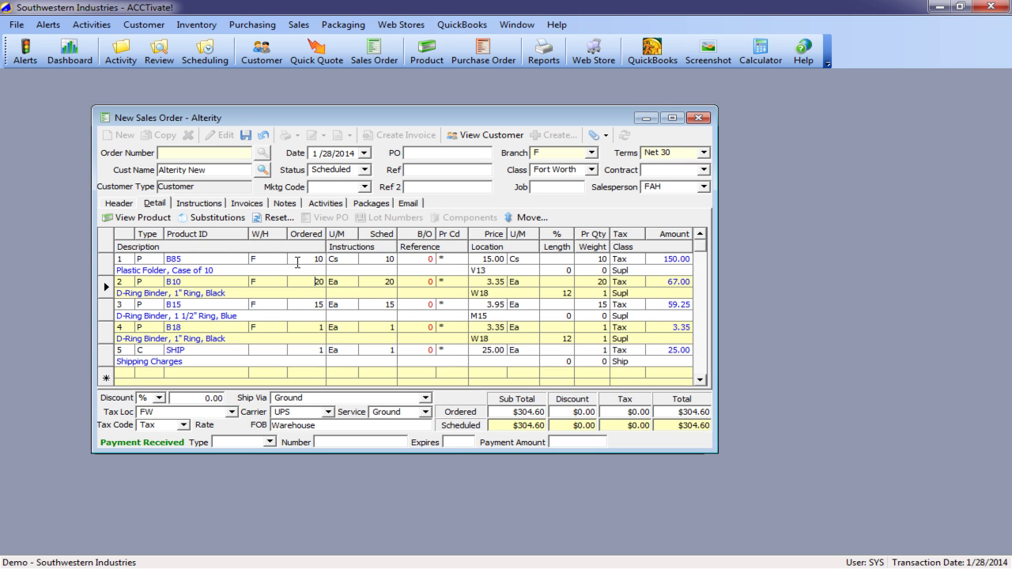
left_click(276, 283)
left_click(280, 283)
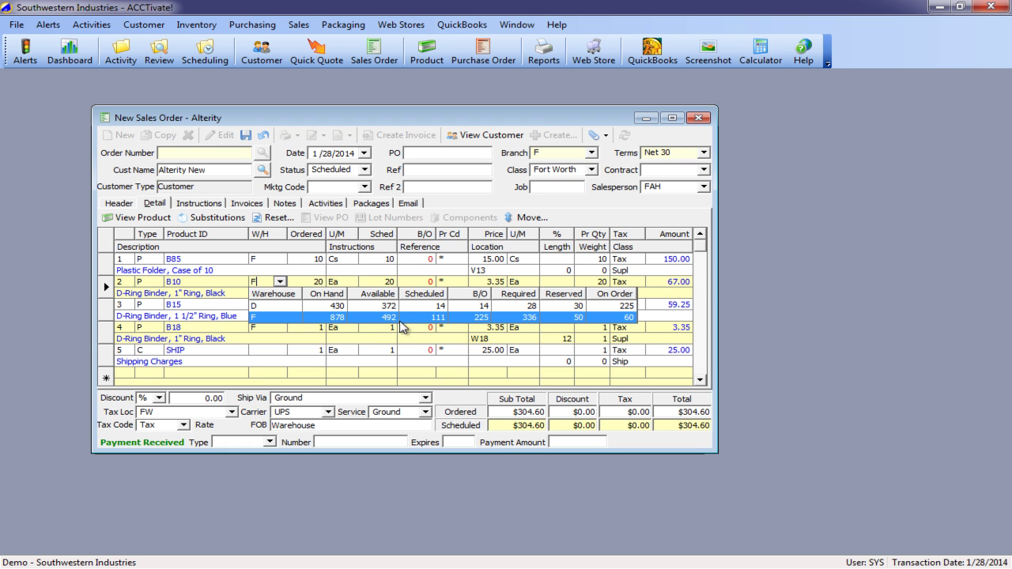
left_click(263, 280)
key("Tab")
type("500")
key("Tab")
key("Tab")
key("Tab")
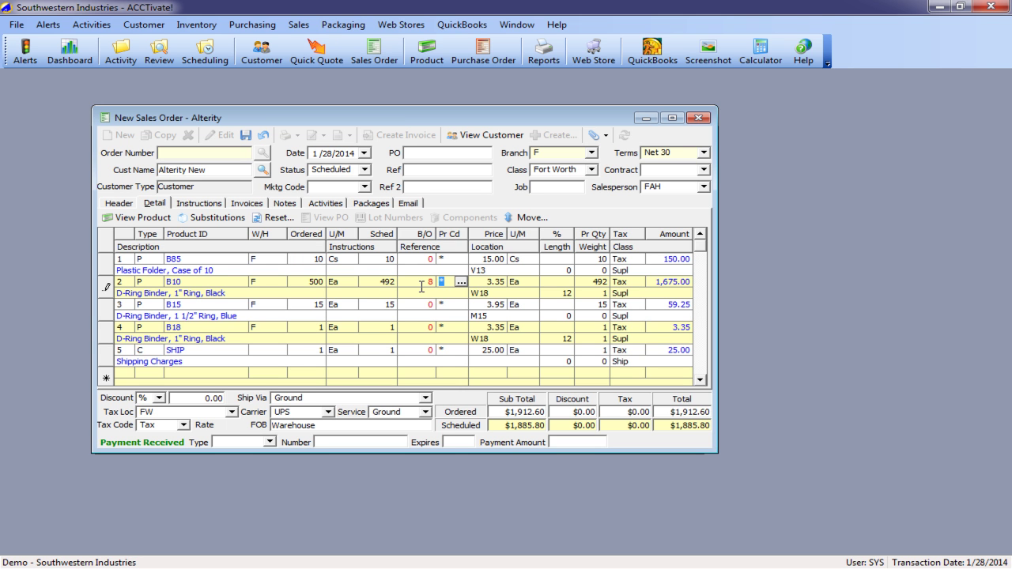
Save the new sales order and reset the schedule of its detail lines
left_click(245, 135)
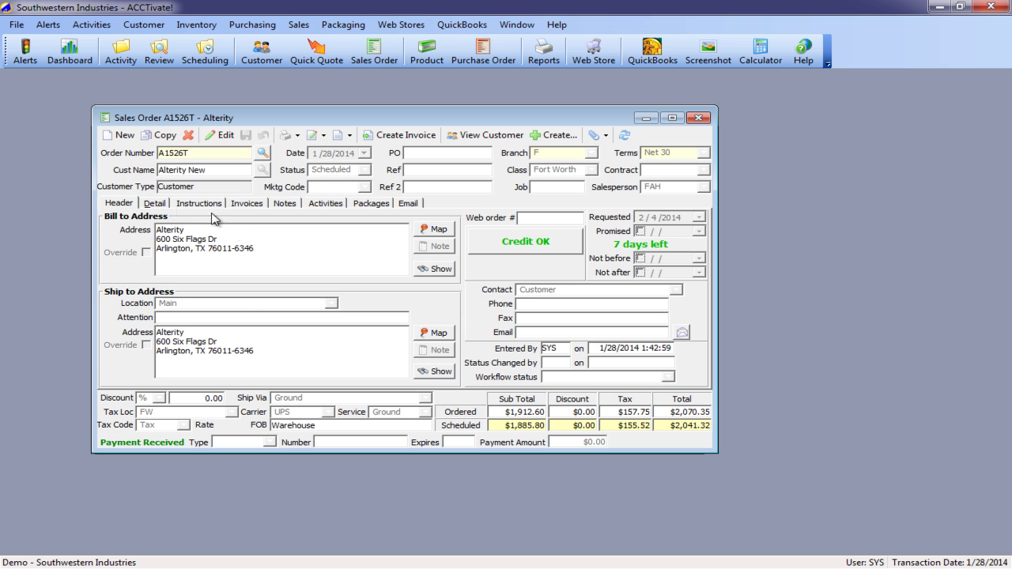
left_click(156, 204)
left_click(278, 217)
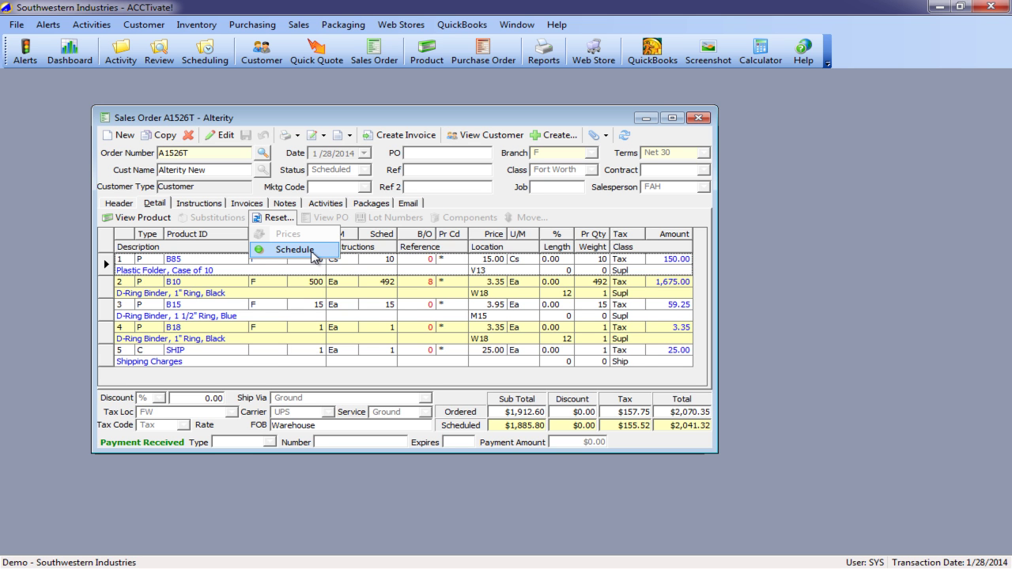
left_click(313, 252)
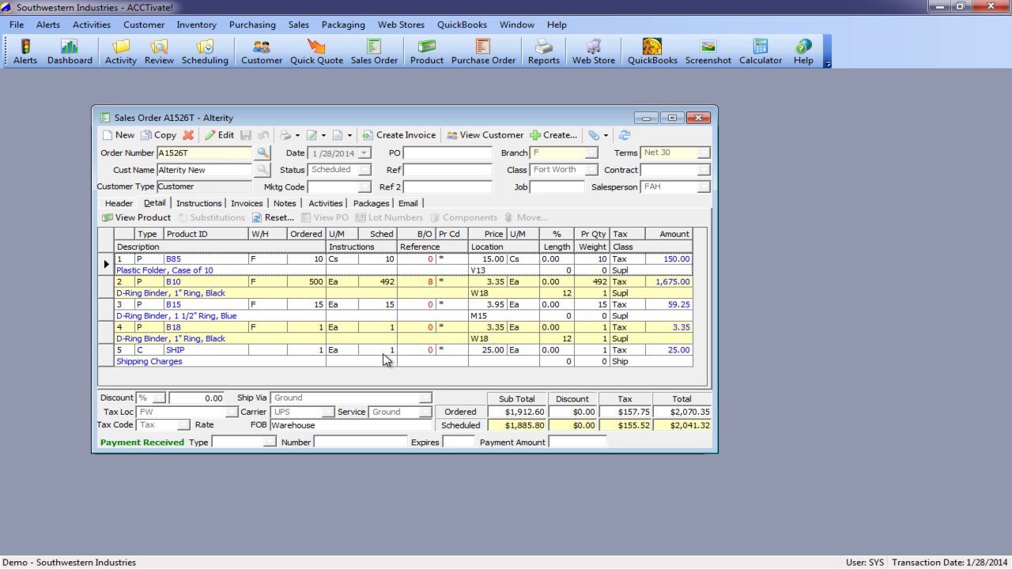
Set the scheduled quantity of the B10 line to 450
left_click(376, 281)
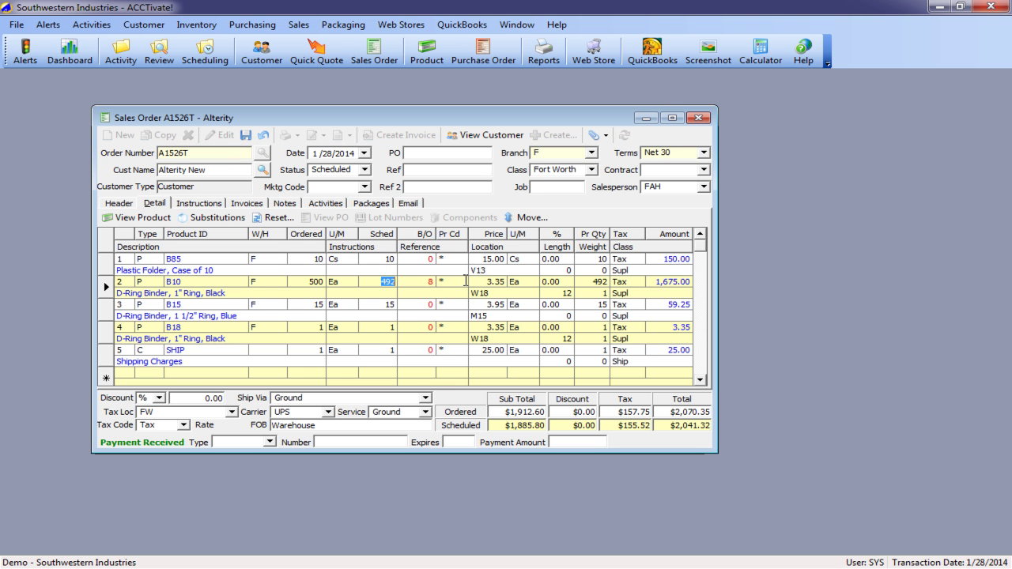
type("450")
key("Down")
Reset the order's schedule, save the order and review the scheduled quantities in its detail lines
left_click(273, 217)
left_click(291, 248)
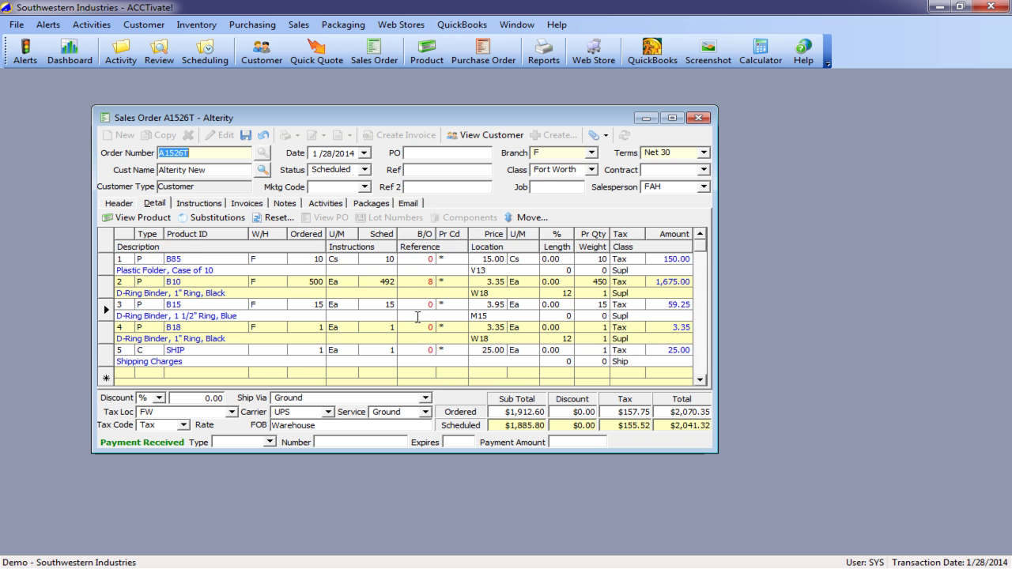
key("ctrl+s")
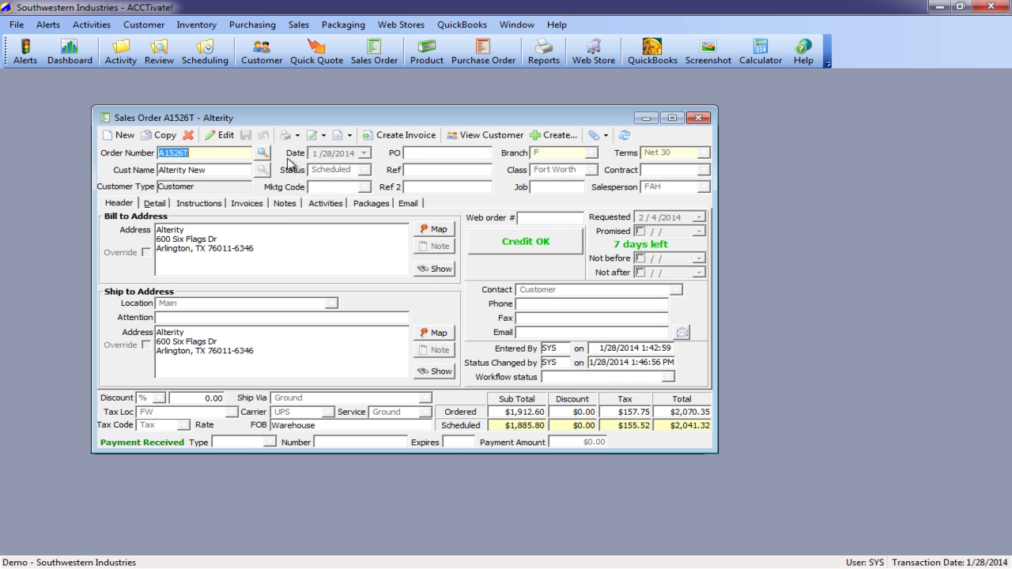
left_click(156, 204)
left_click(382, 233)
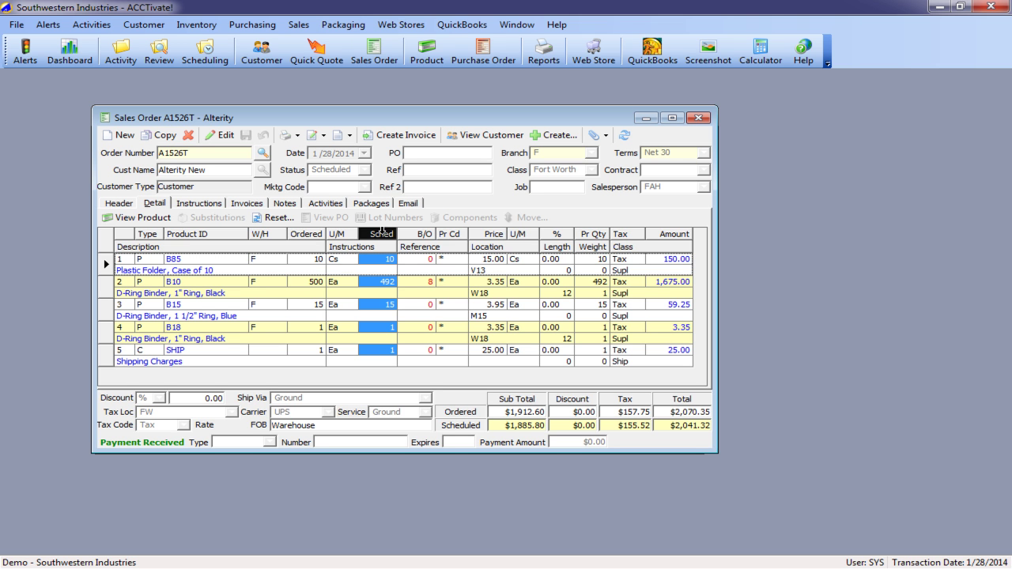
Open the business alerts for sales order management and compare the status indicators of the open orders
left_click(26, 56)
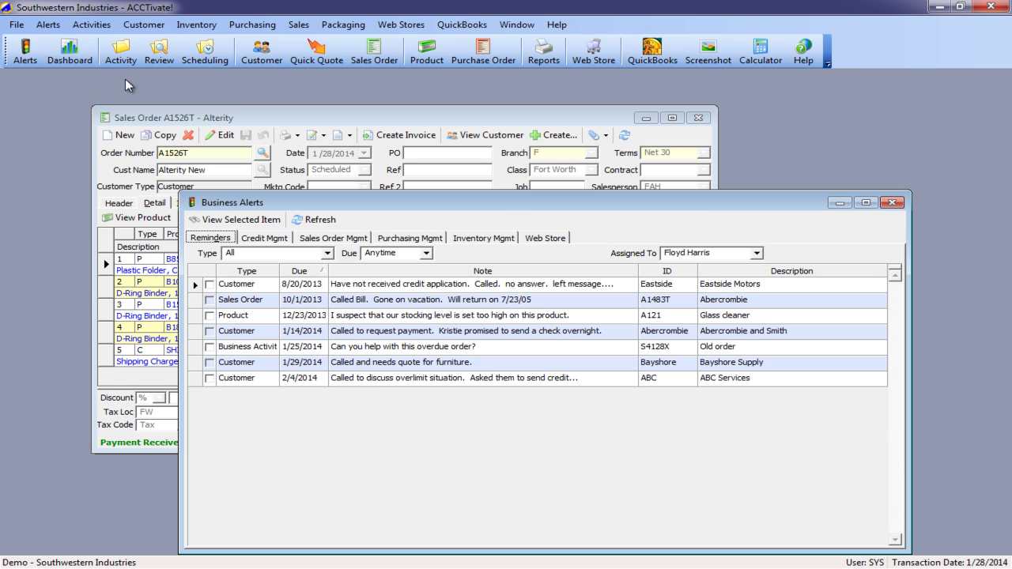
left_click(333, 238)
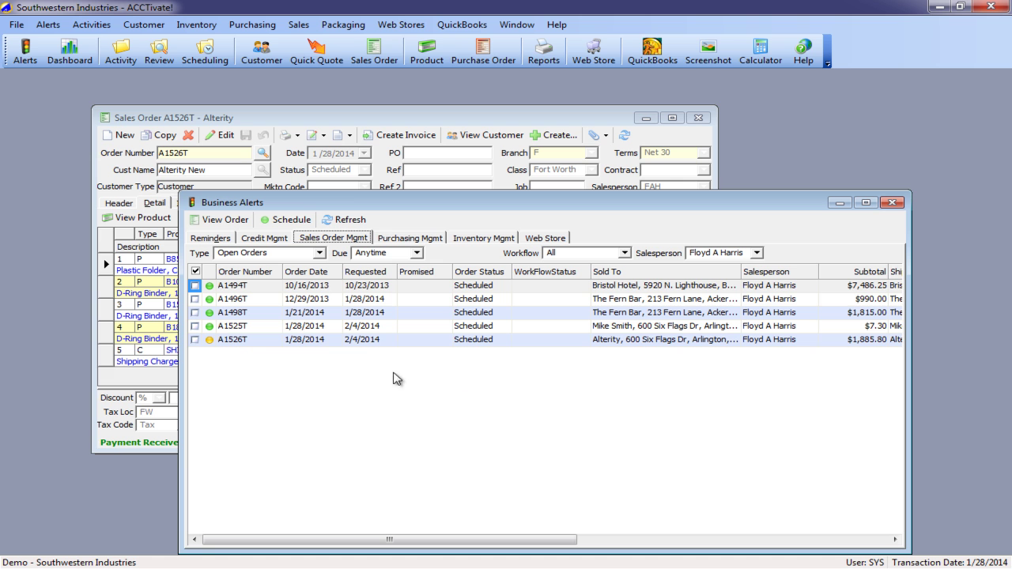
left_click(232, 327)
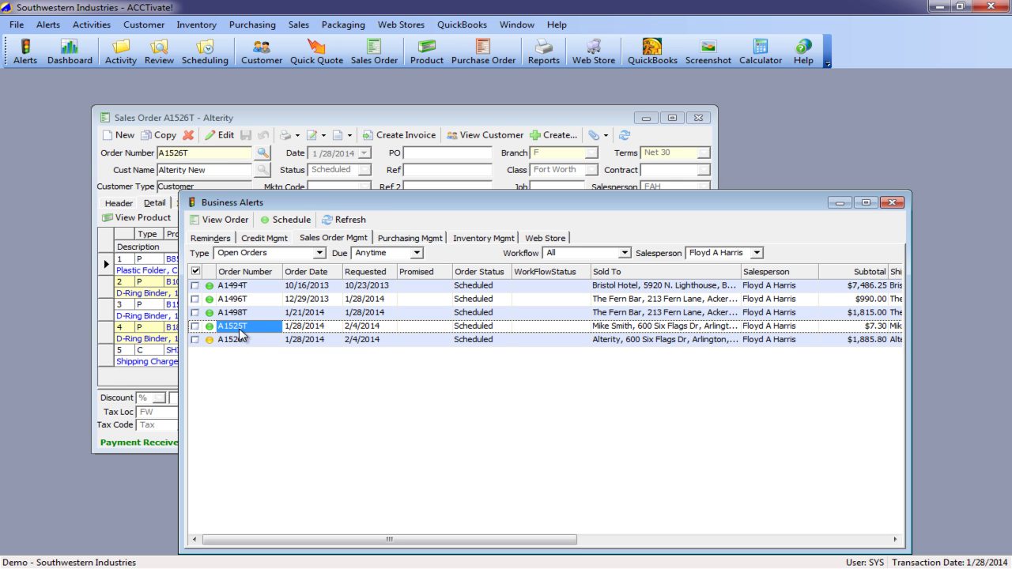
left_click(241, 340)
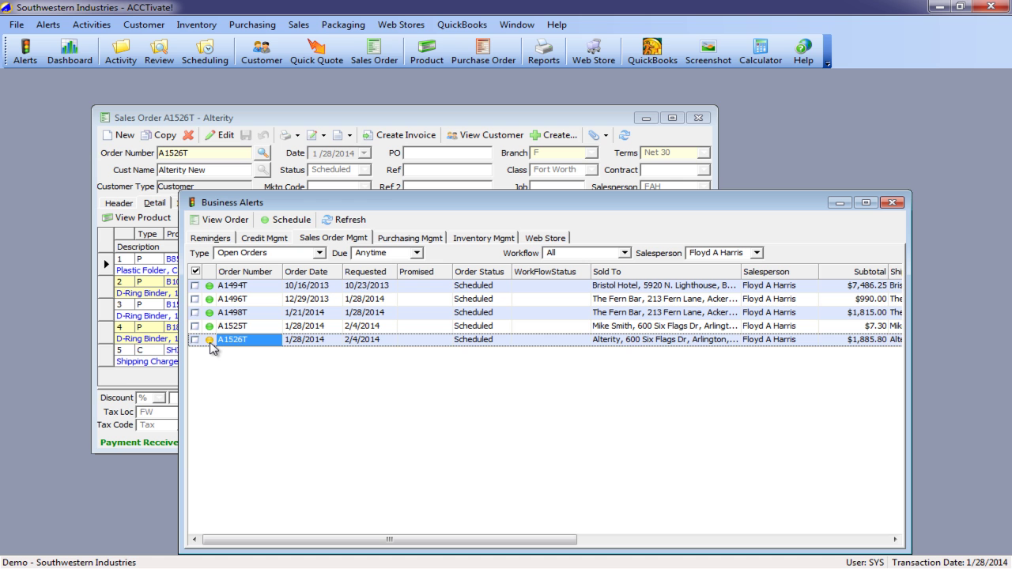
left_click_drag(264, 292, 265, 332)
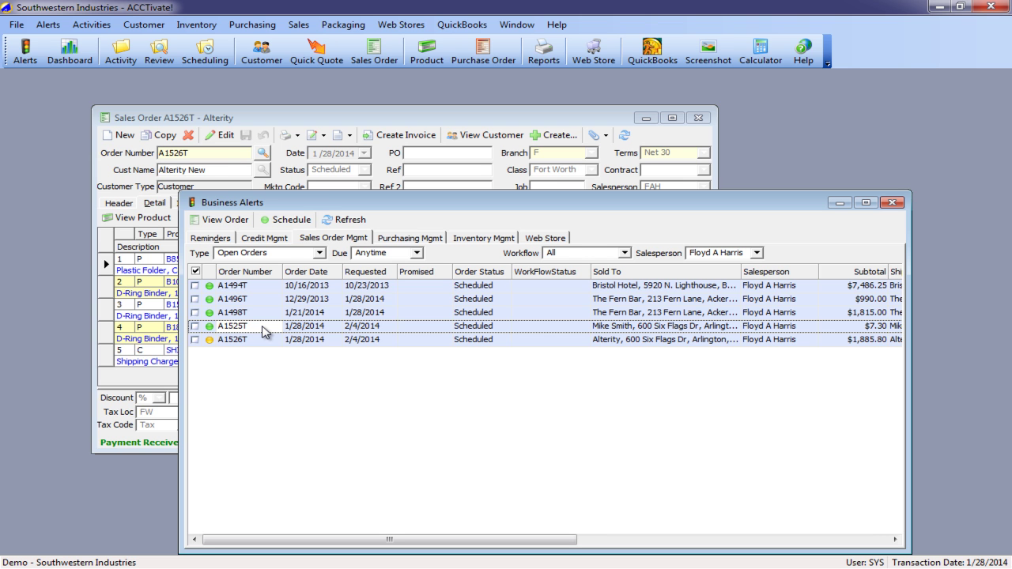
Select all open orders in the sales order management alerts and reschedule them
left_click(263, 339)
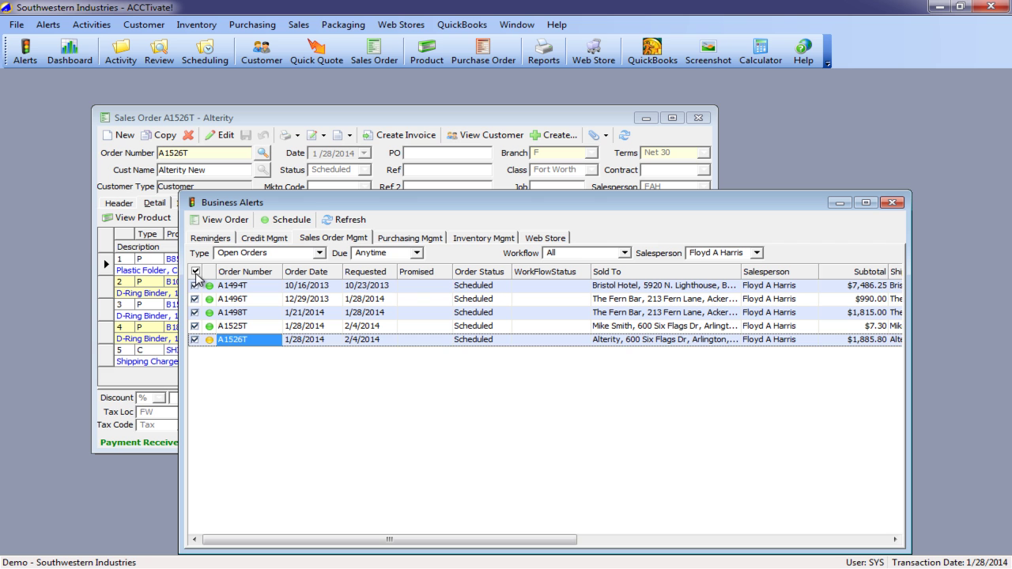
left_click(283, 220)
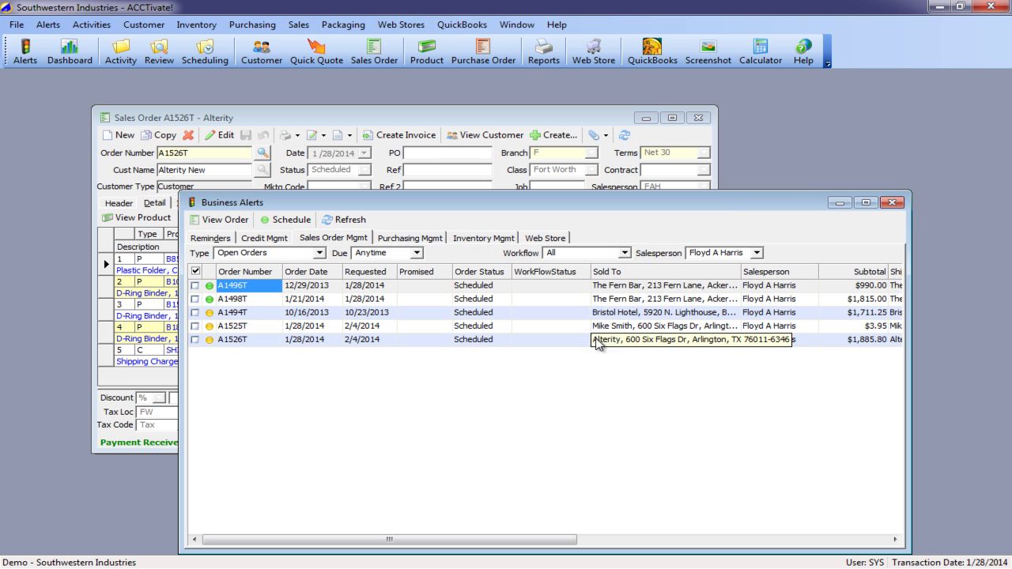
left_click_drag(775, 208, 765, 181)
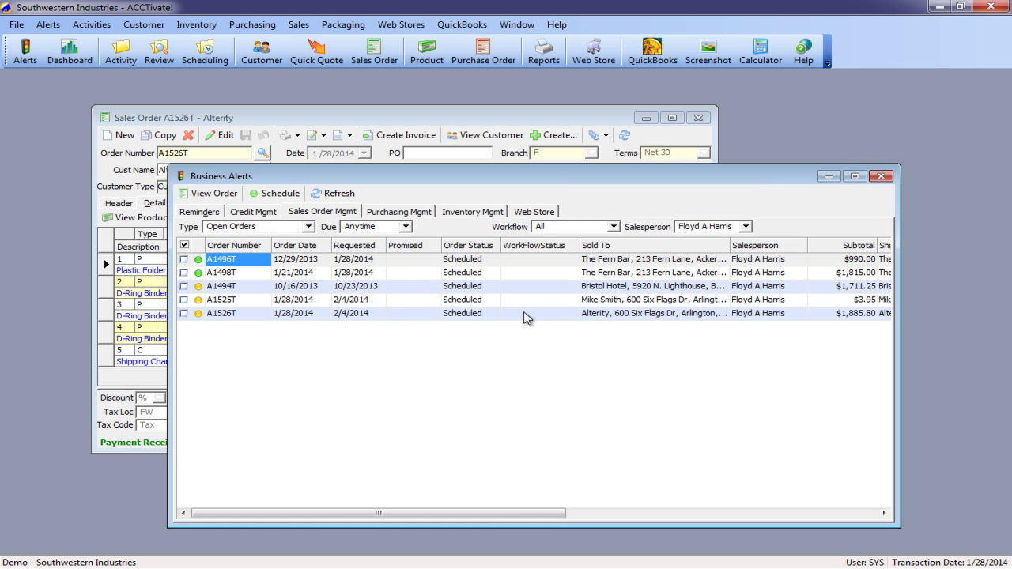
Show the inventory management alerts and filter the recommended reorders to warehouse F
left_click(471, 212)
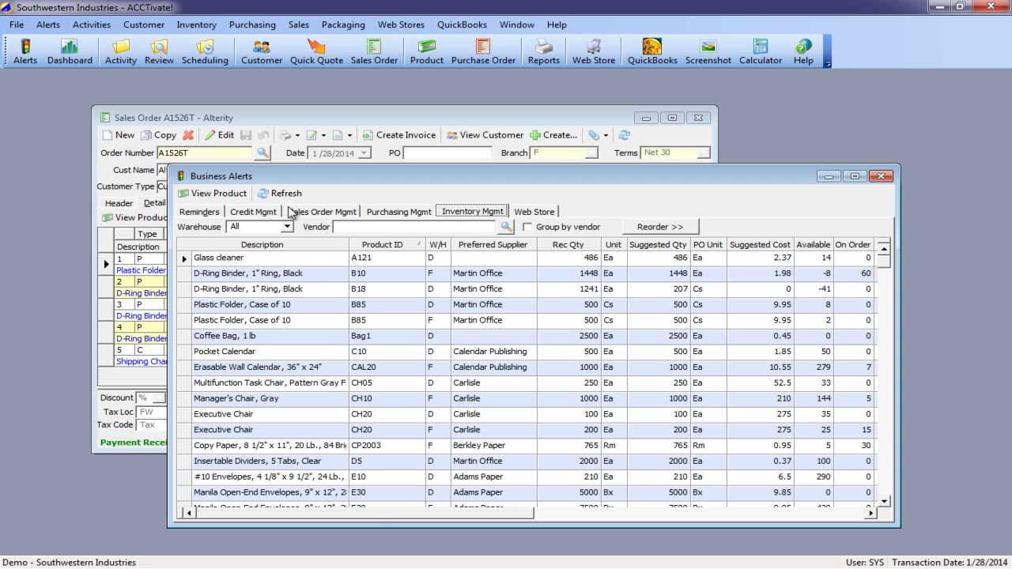
left_click(318, 212)
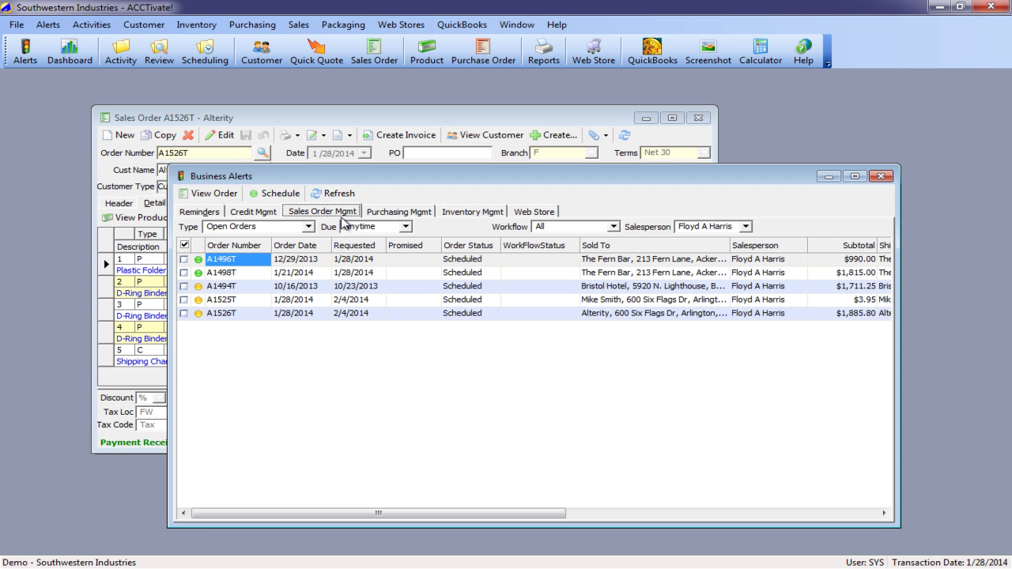
left_click(467, 214)
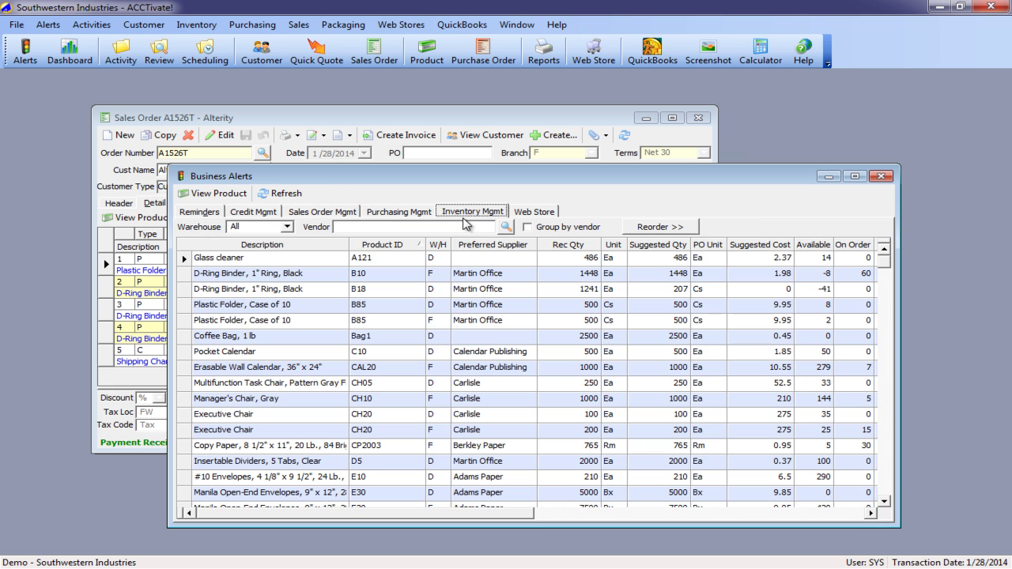
left_click(287, 227)
left_click(258, 274)
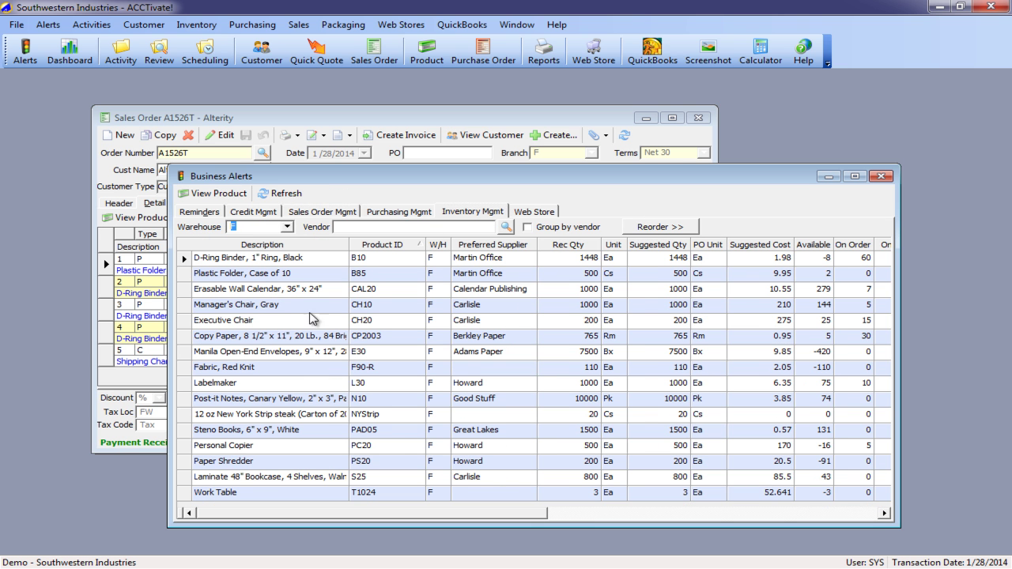
Mark products B10 and B85 for reorder and create the purchase order for their suggested quantities
left_click(683, 228)
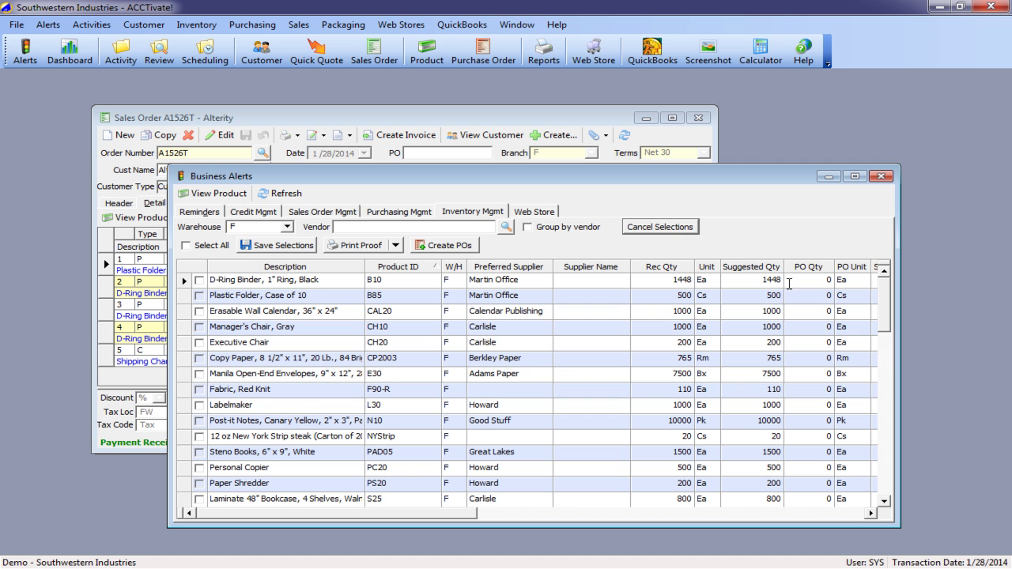
left_click(198, 282)
left_click(198, 296)
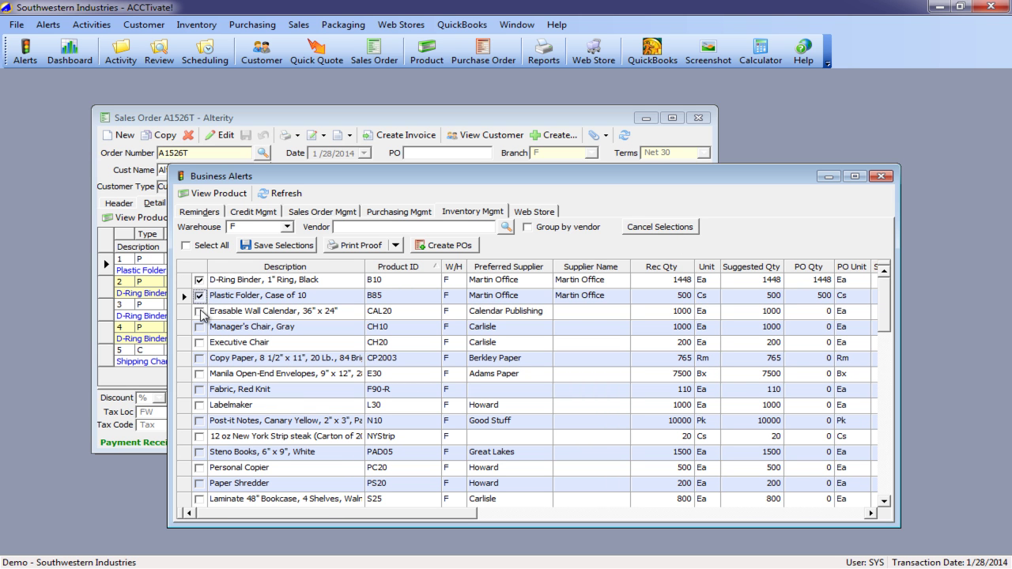
left_click_drag(257, 178, 356, 161)
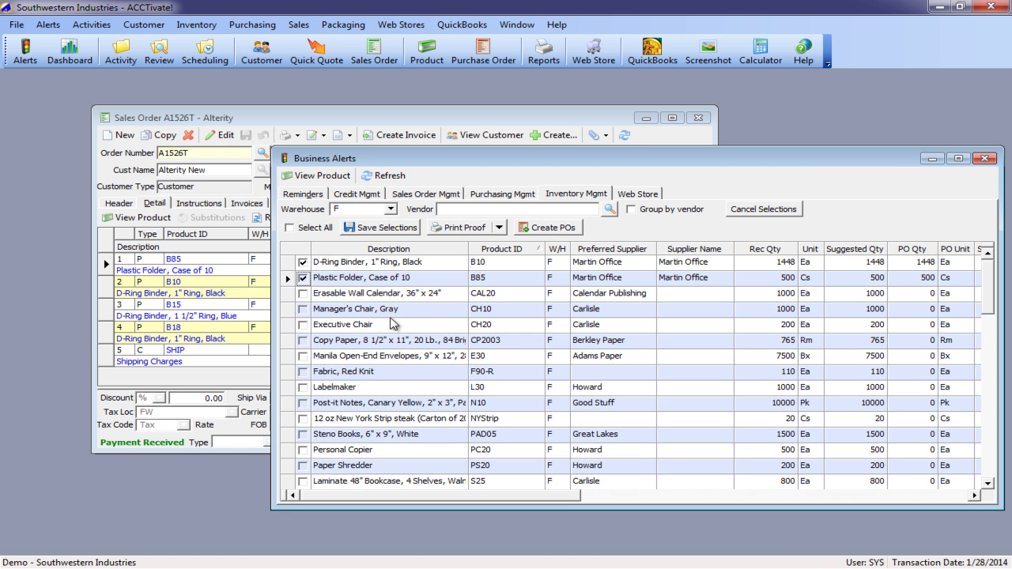
mouse_move(717, 312)
left_click(545, 227)
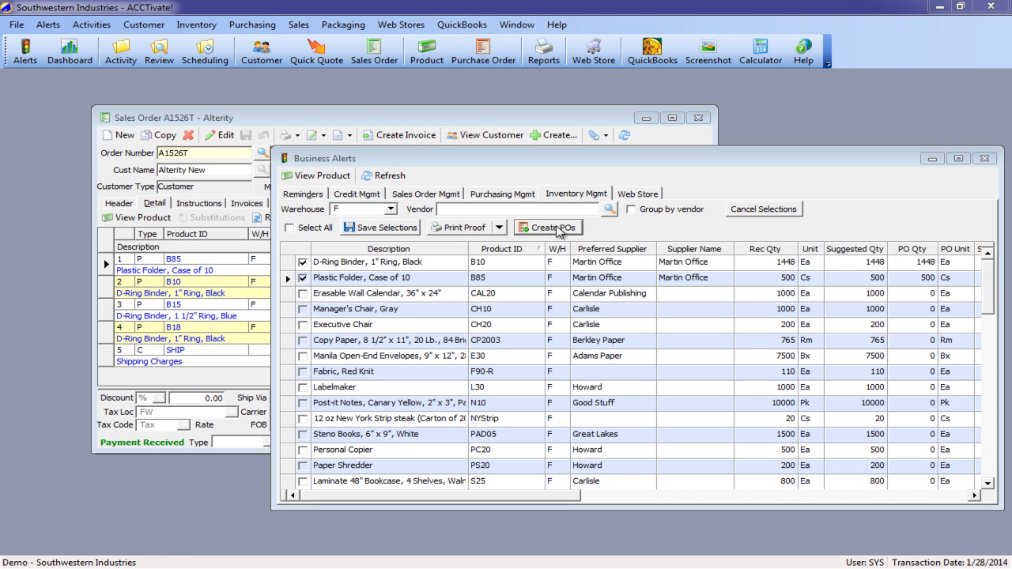
left_click(513, 339)
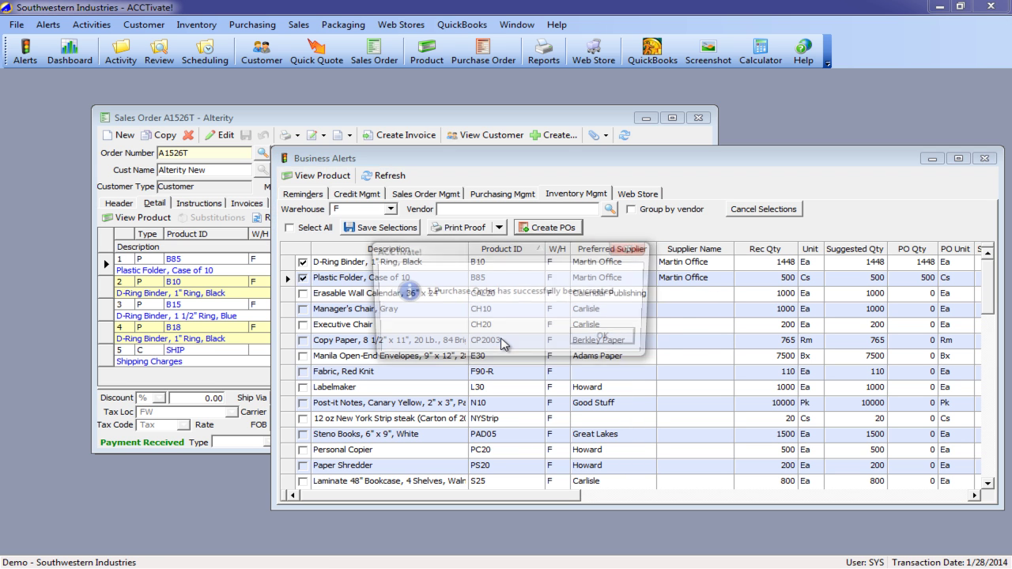
left_click(607, 339)
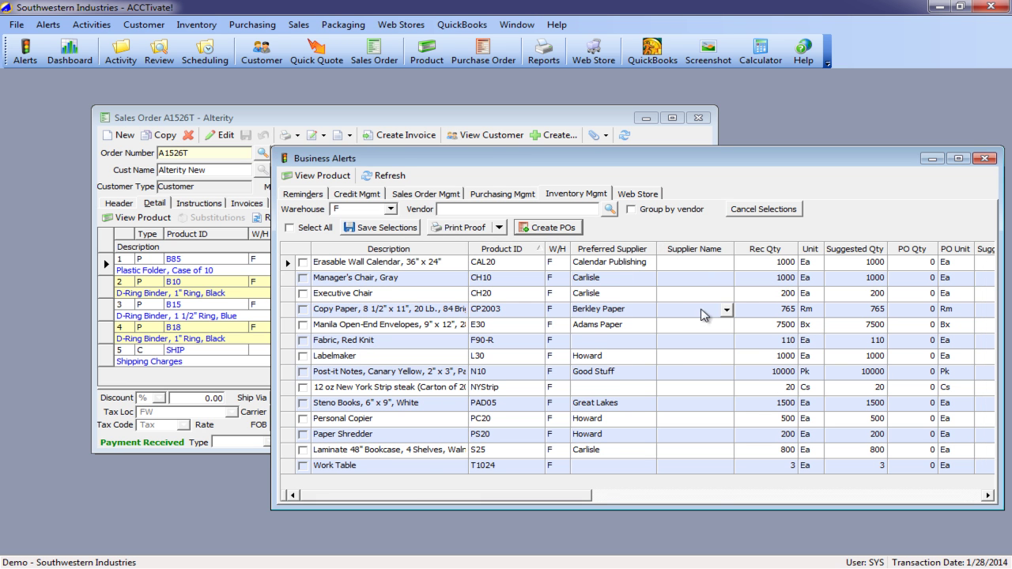
Close the business alerts, open the newest Martin Office purchase order and display its detail lines
left_click(986, 161)
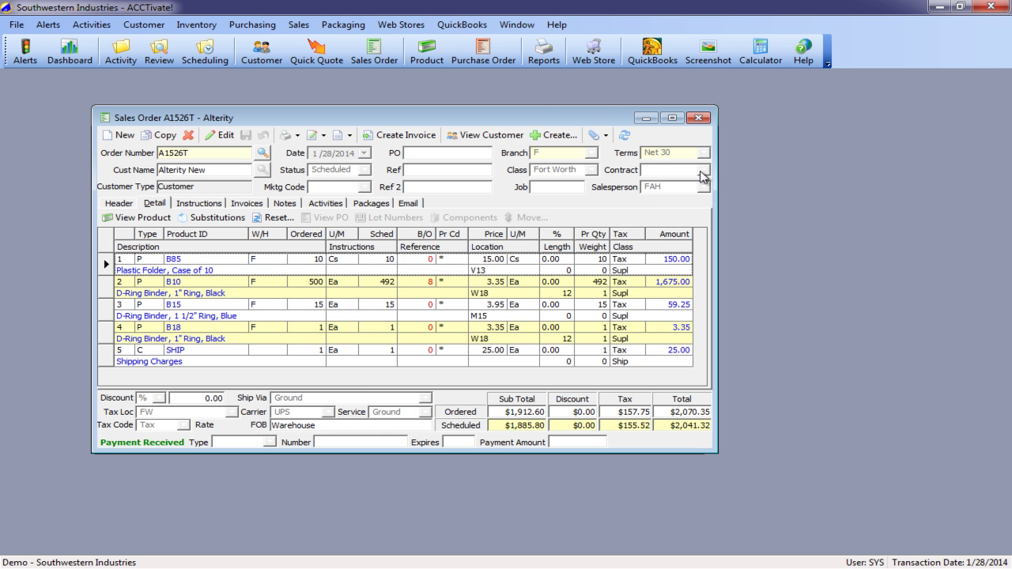
left_click(500, 54)
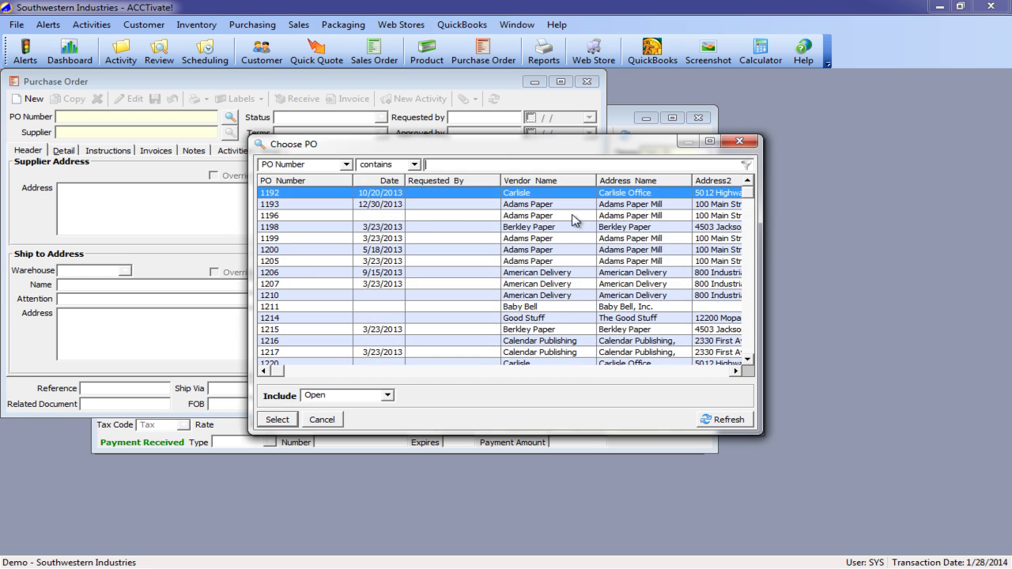
scroll(356, 301, "down", 5)
double_click(397, 351)
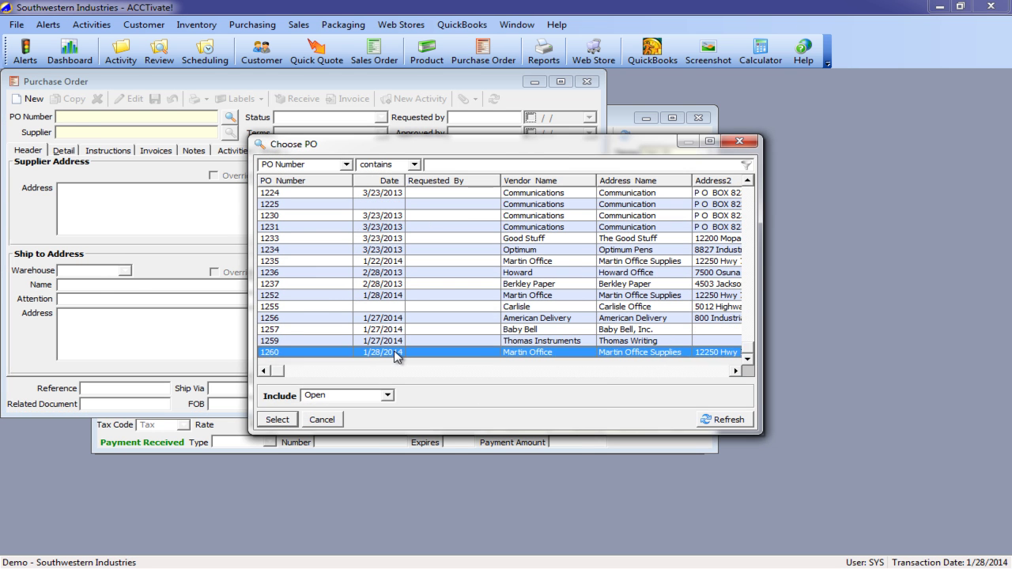
left_click_drag(340, 87, 477, 147)
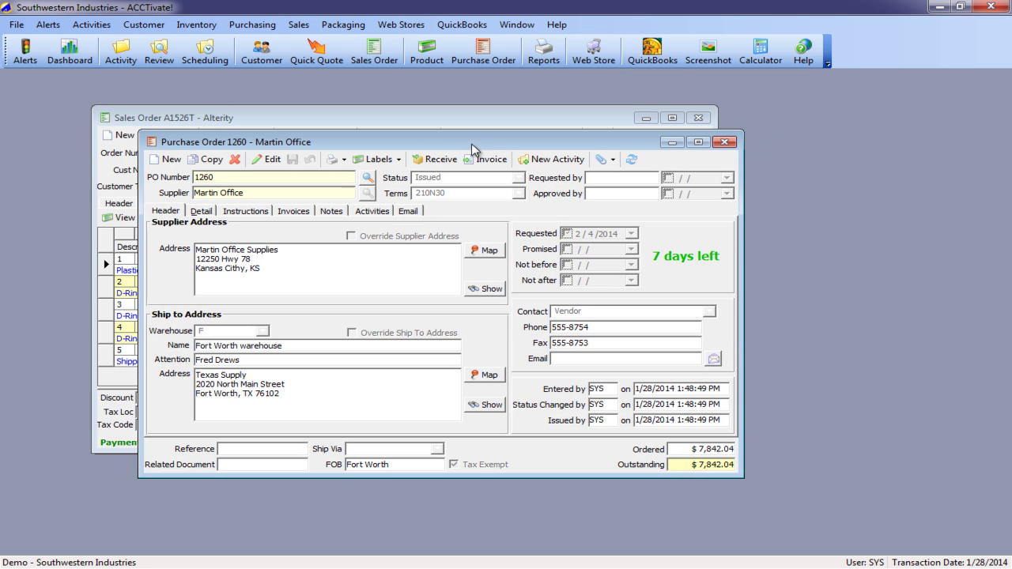
left_click(204, 212)
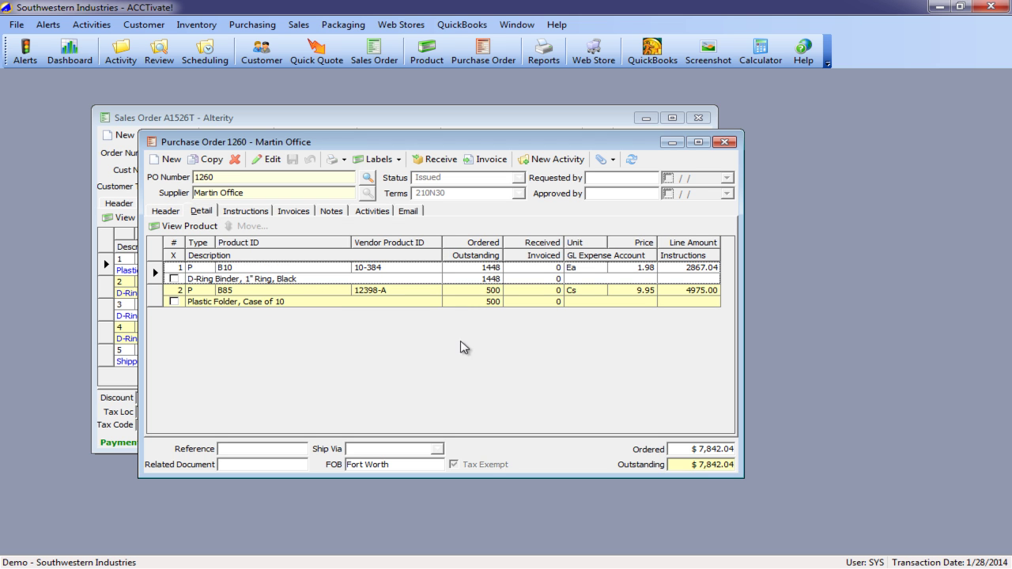
Receive the purchase order in full, post the inventory receipt without printing the report, and close the purchase order
left_click(429, 160)
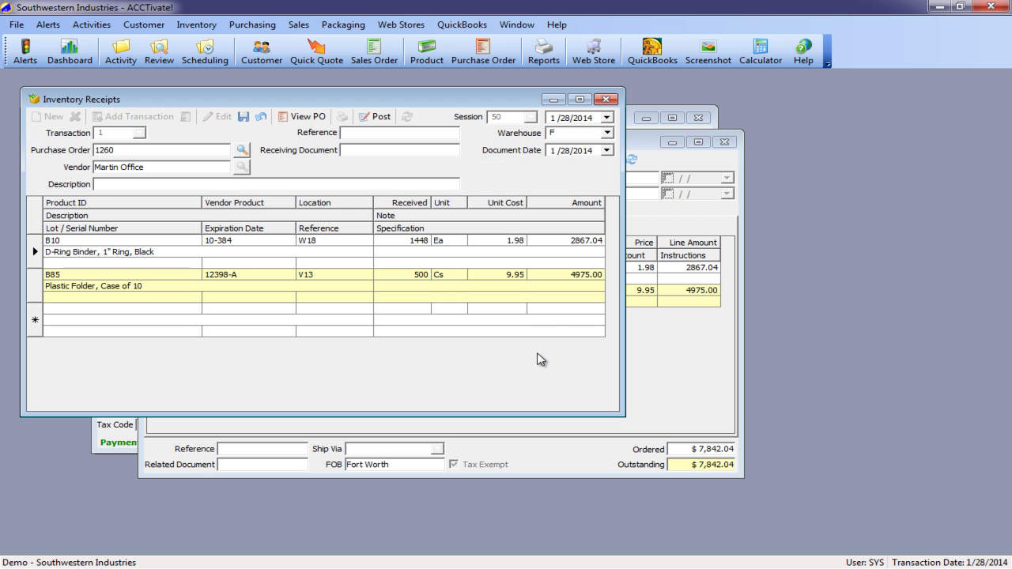
left_click(376, 117)
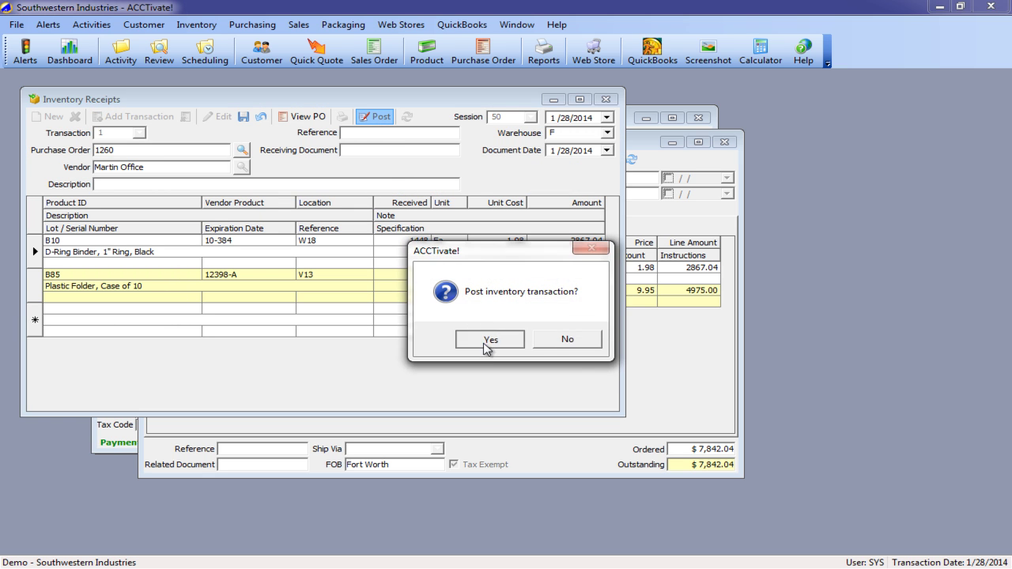
left_click(485, 336)
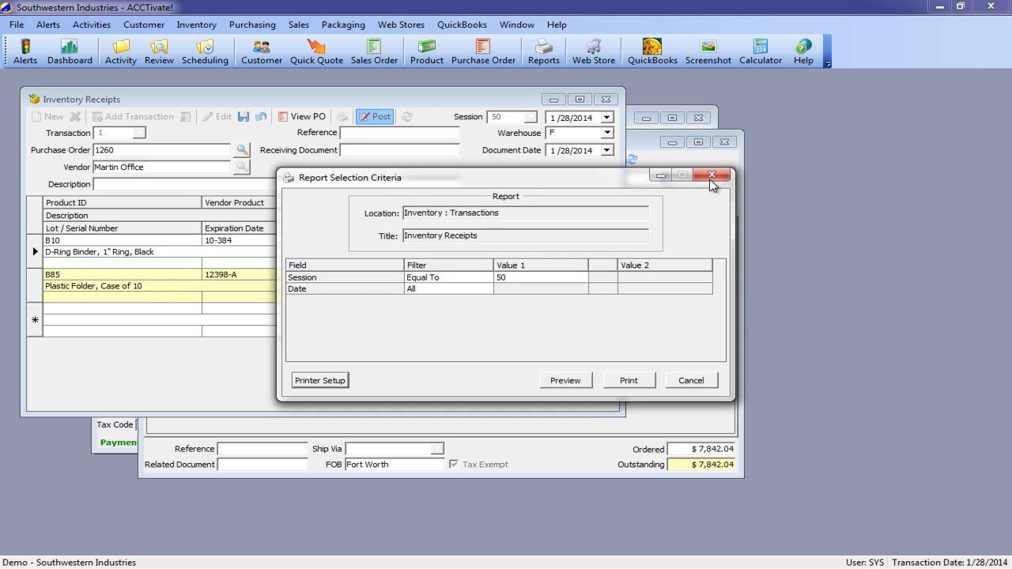
left_click(711, 174)
left_click(606, 100)
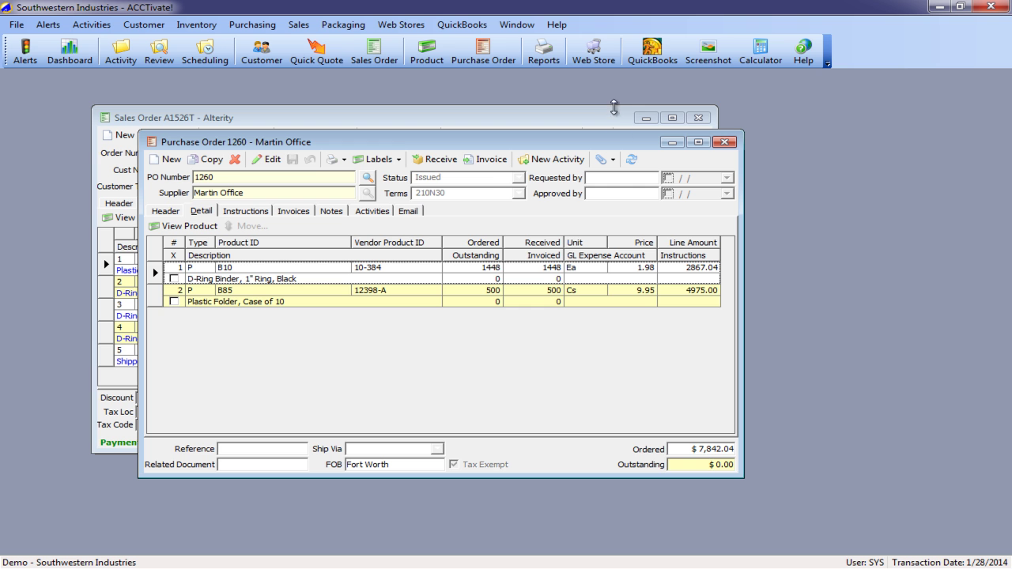
left_click(724, 142)
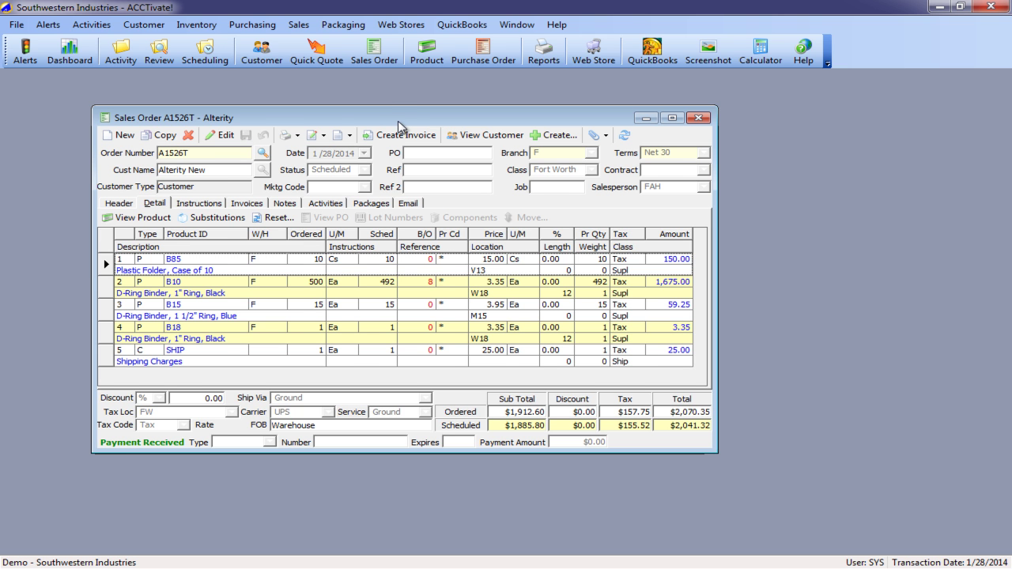
Check the B10 line's availability by warehouse in the sales order without saving edits, and close the customer record
left_click_drag(399, 127, 385, 110)
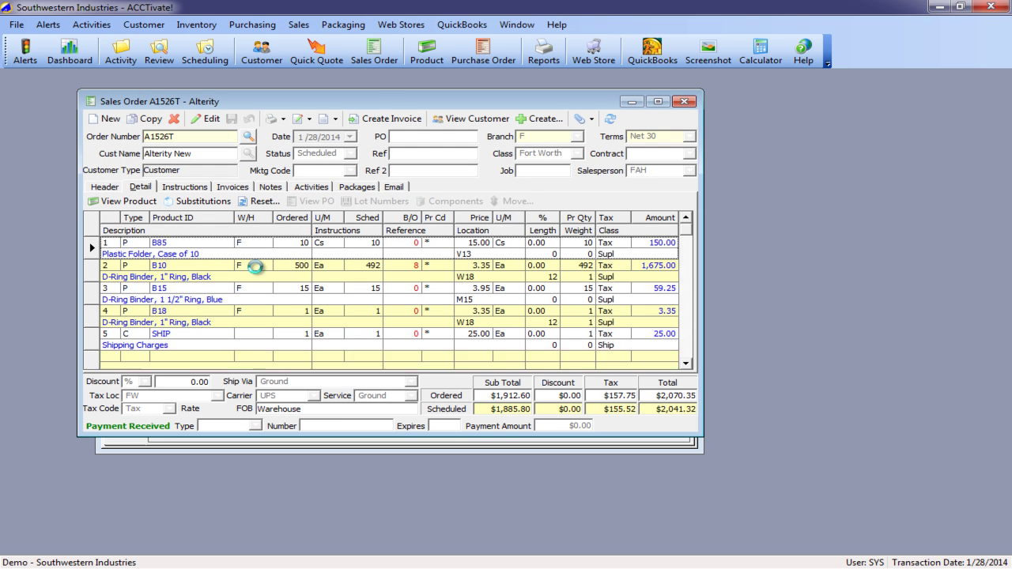
left_click(265, 264)
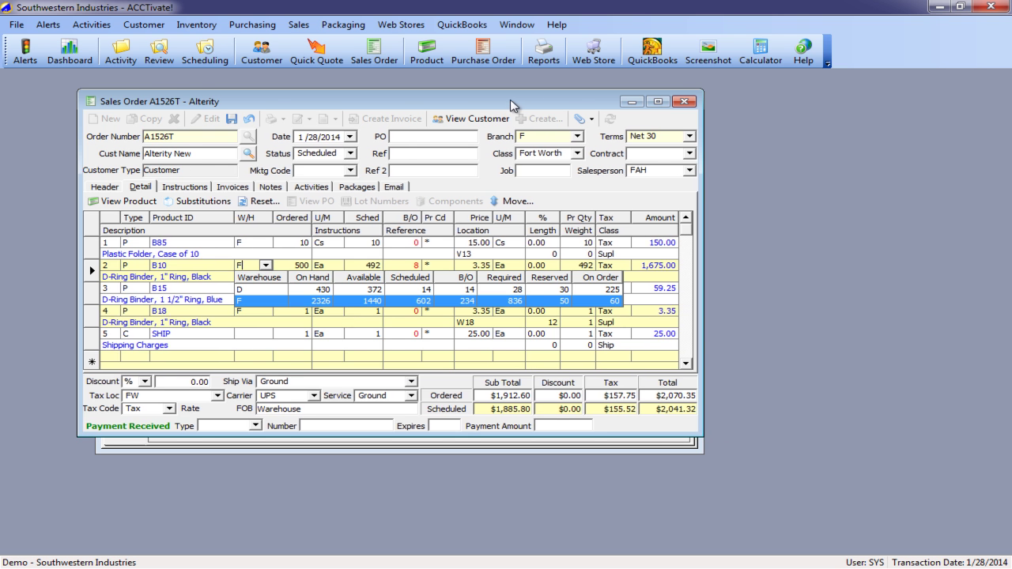
left_click_drag(499, 105, 775, 140)
left_click(523, 153)
left_click(512, 340)
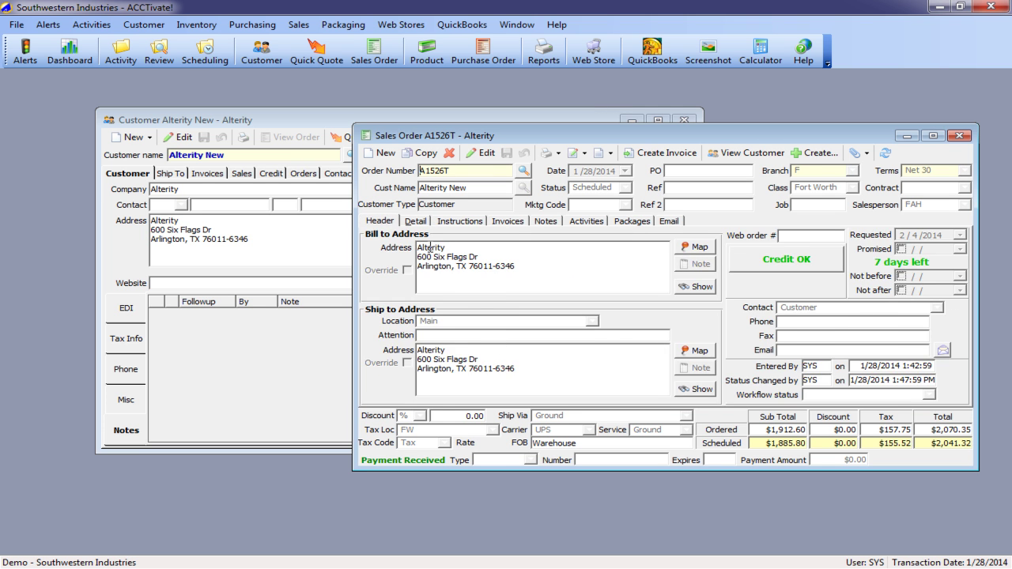
left_click(411, 223)
left_click(684, 120)
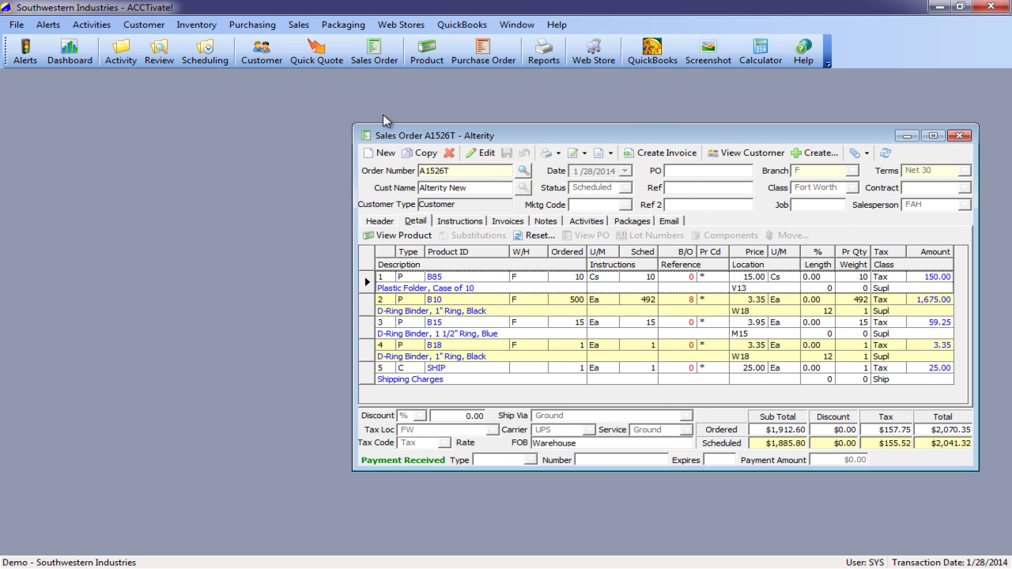
Reopen the sales order management alerts and reschedule all open orders with the newly received stock
left_click(28, 56)
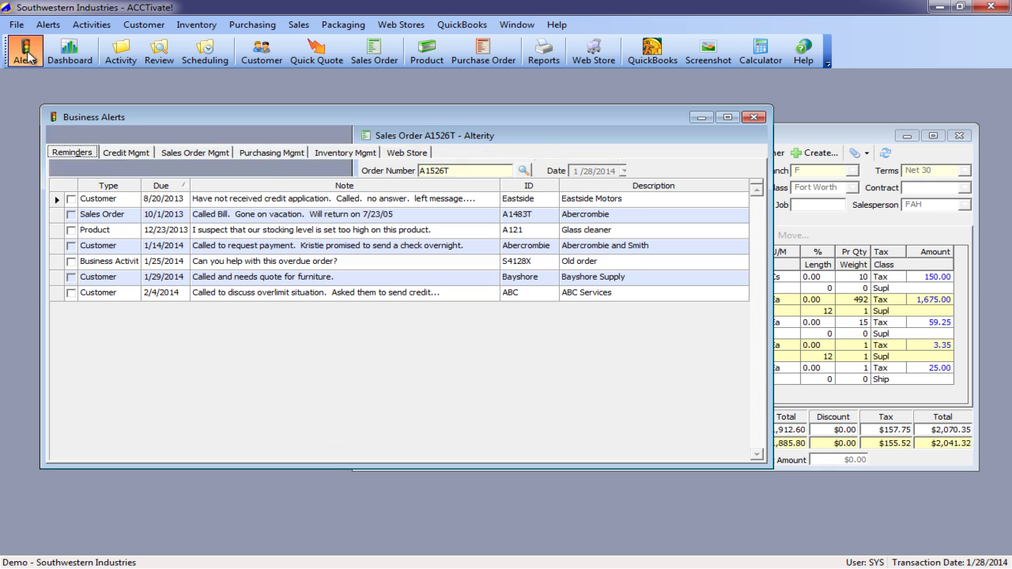
left_click(190, 154)
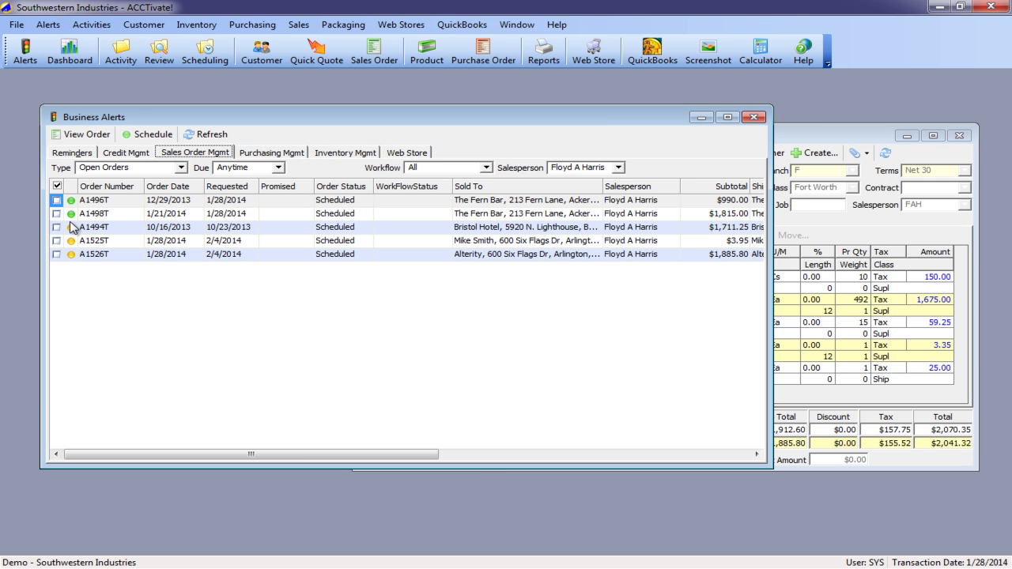
left_click(57, 187)
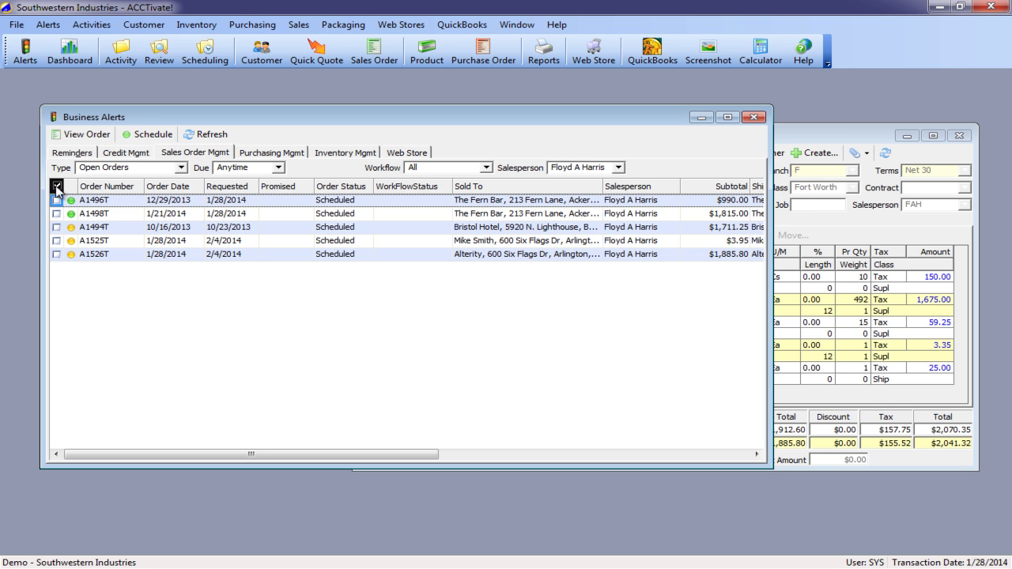
left_click(153, 137)
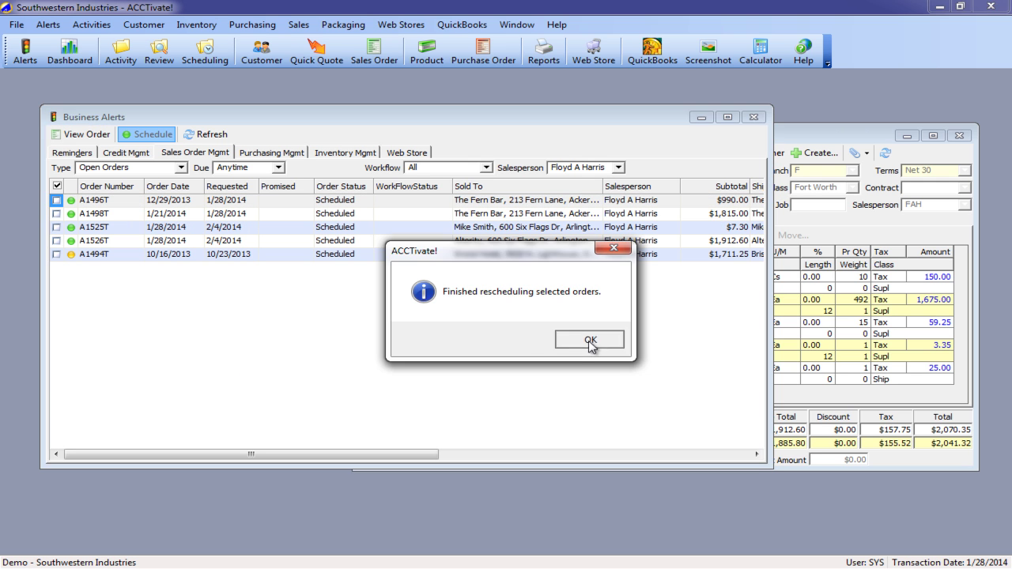
left_click(590, 341)
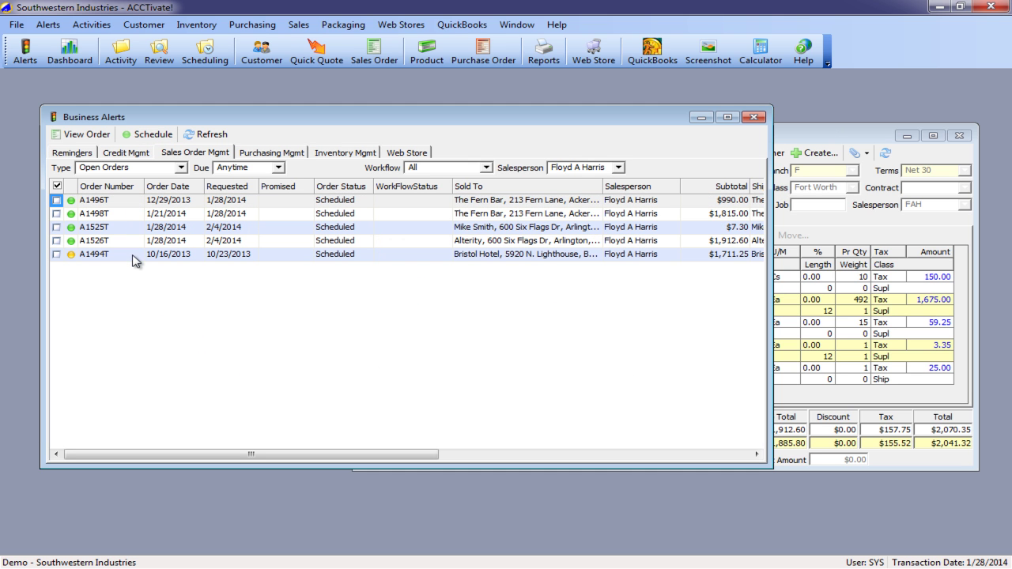
Open the Alterity sales order from the alerts and examine the scheduled quantities of its detail lines
double_click(82, 241)
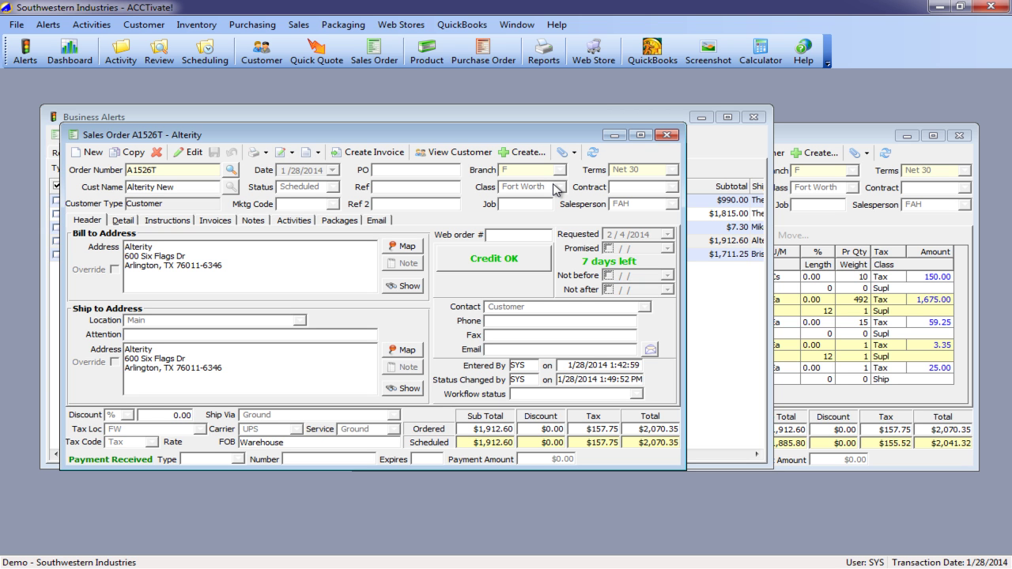
left_click(124, 221)
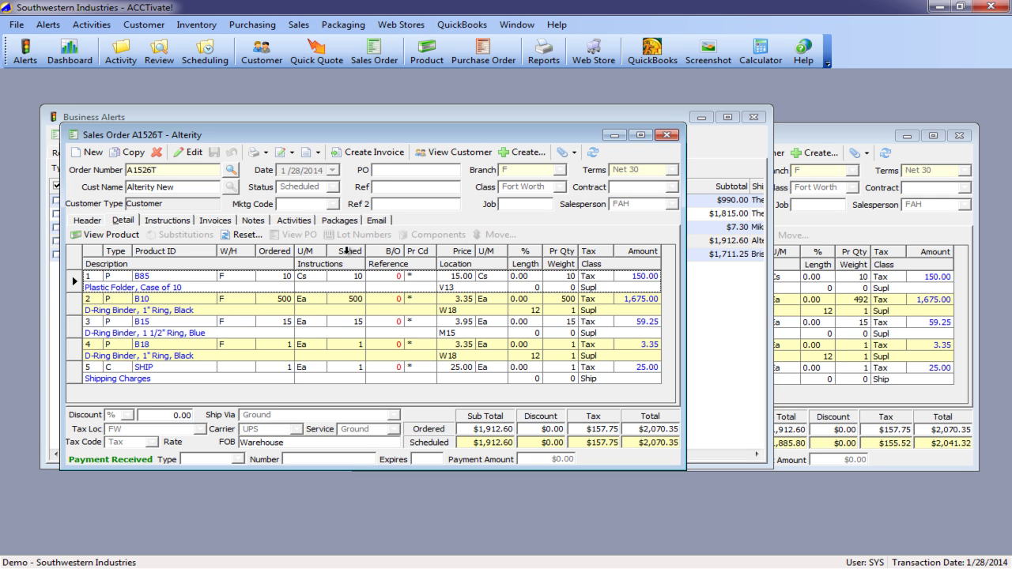
left_click(346, 252)
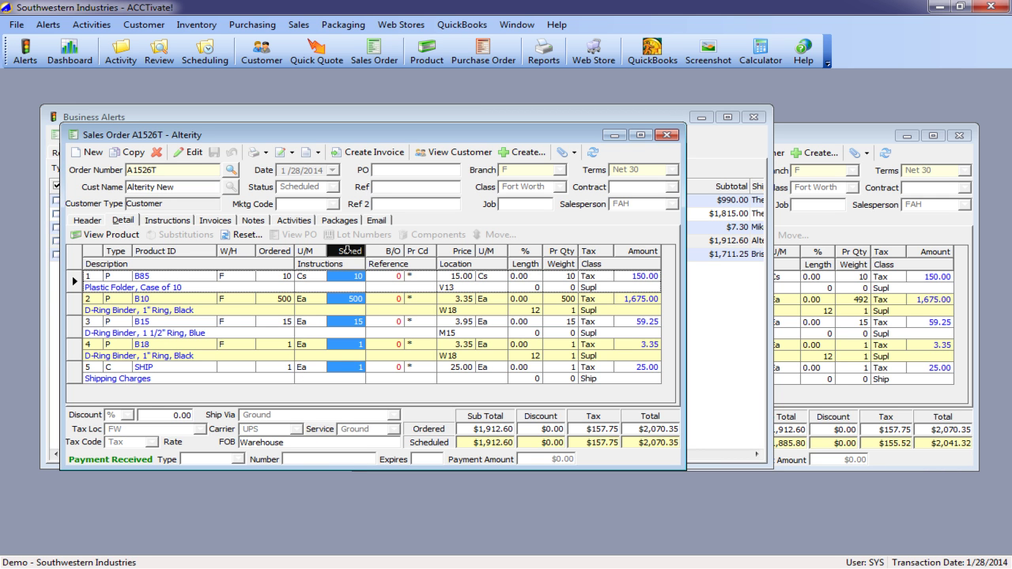
Move the Subtotal column directly after Order Number in the open orders list, and close the alerts and the sales order
left_click(666, 135)
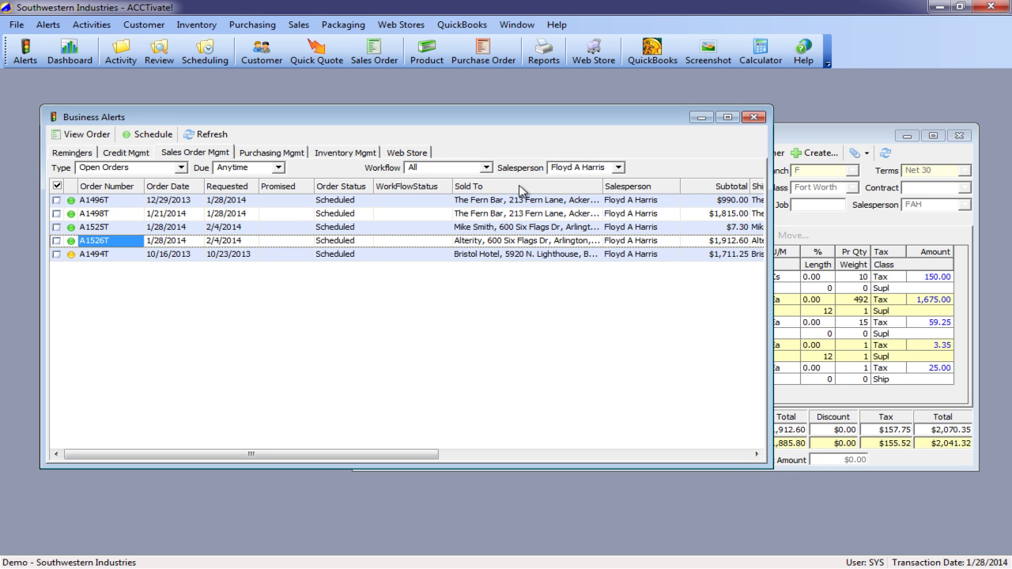
left_click_drag(710, 190, 162, 192)
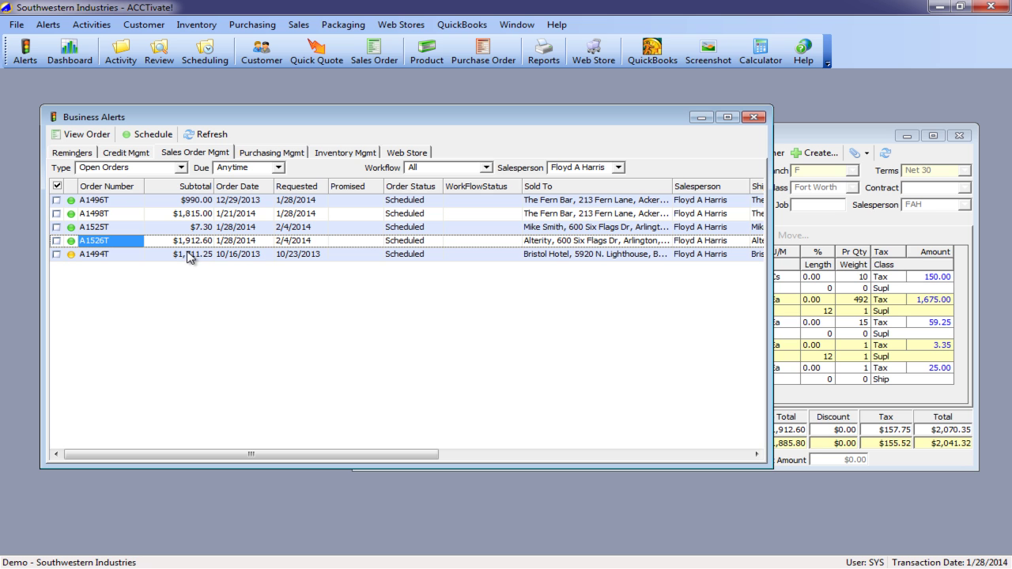
left_click(753, 118)
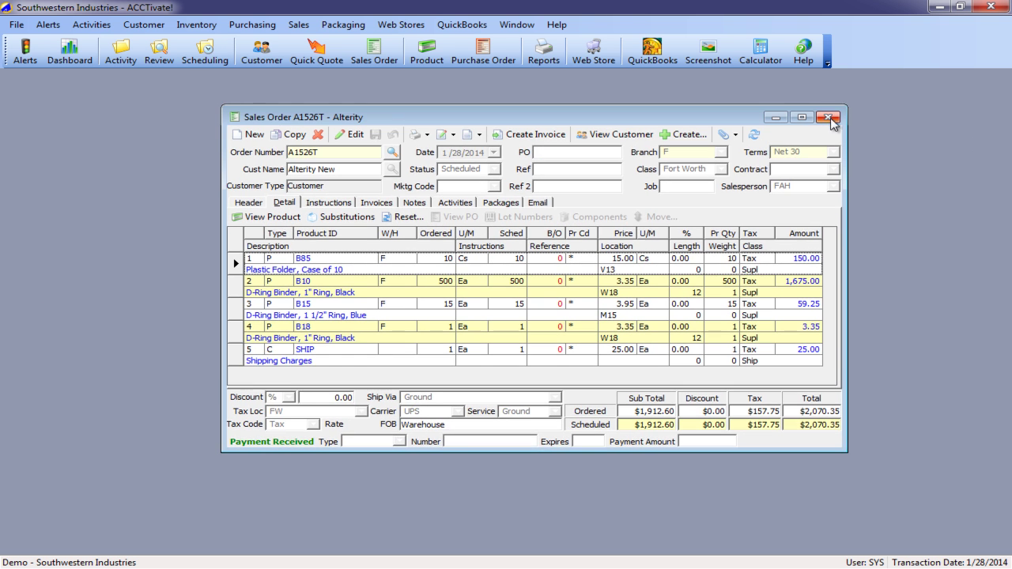
left_click(827, 119)
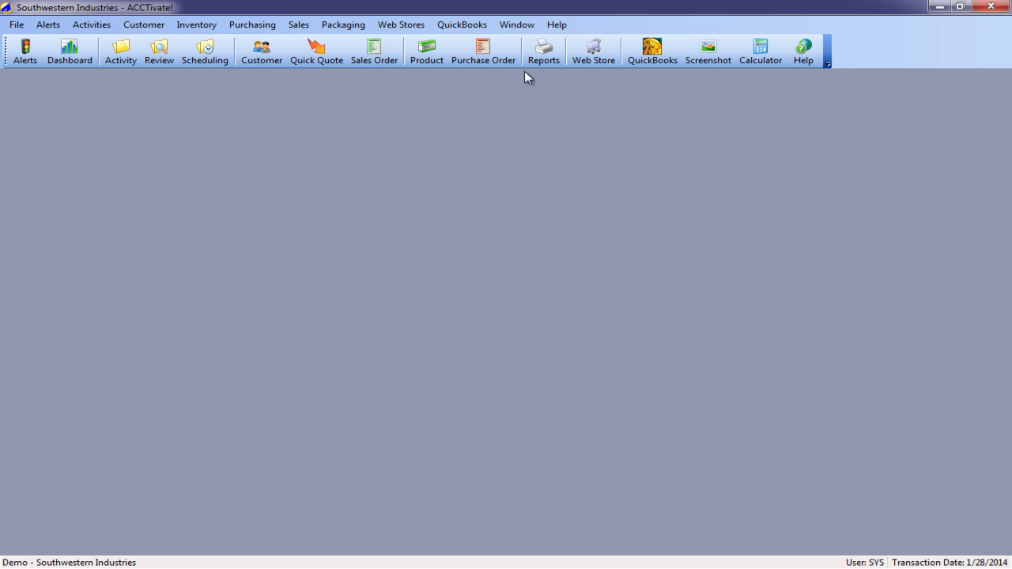
Create a new purchase order with American Delivery as the supplier
left_click(482, 52)
left_click(103, 170)
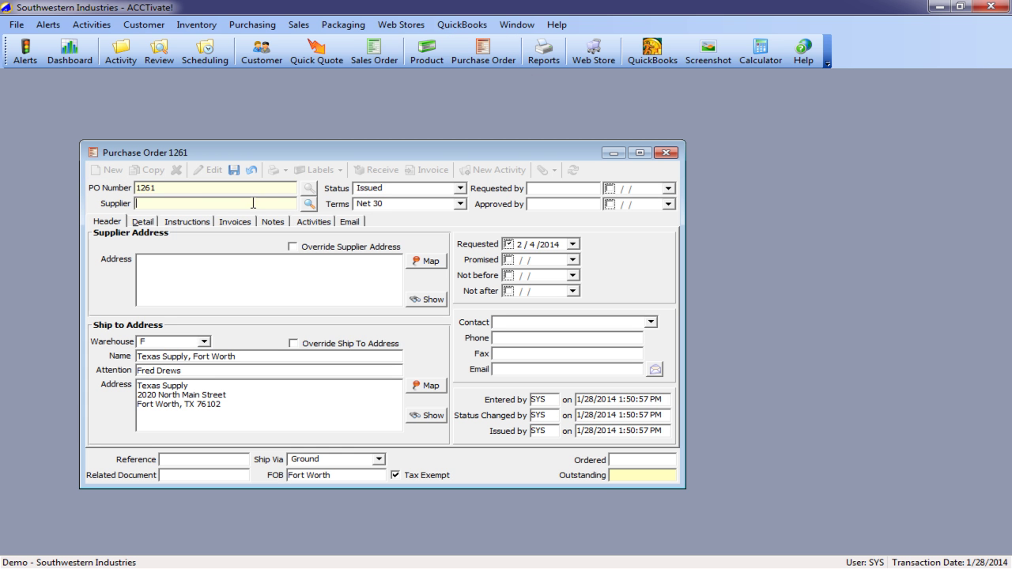
left_click(306, 206)
double_click(308, 208)
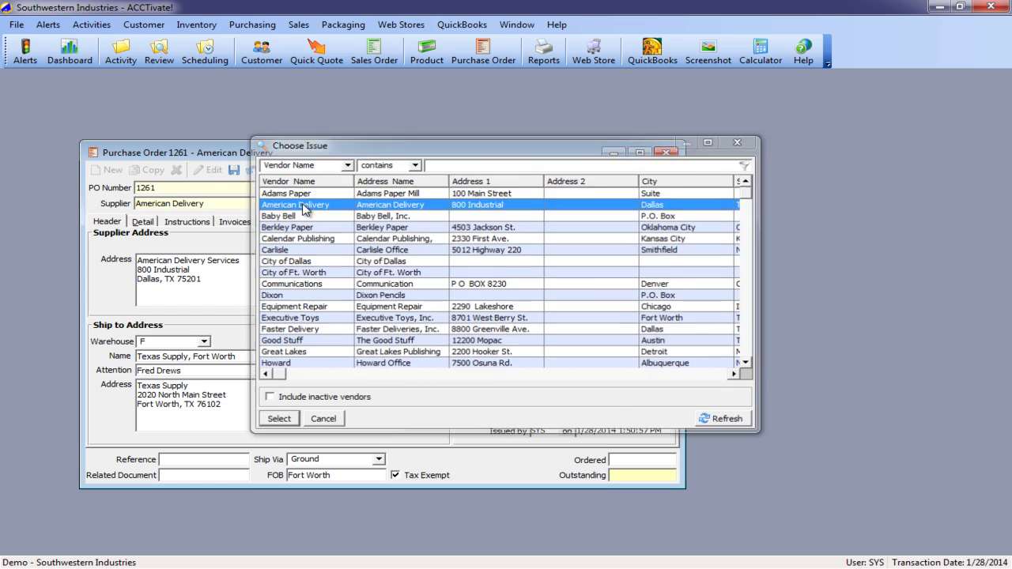
Add detail lines for products B10, B15 and B18 to the purchase order
left_click(143, 222)
left_click(198, 278)
type("B10")
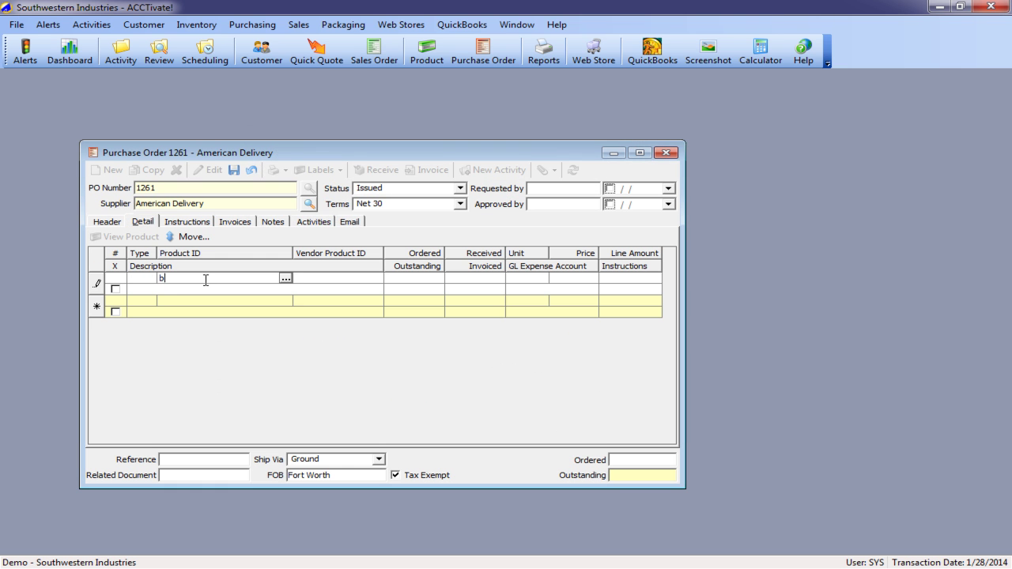
key("Tab")
key("Return")
type("B15")
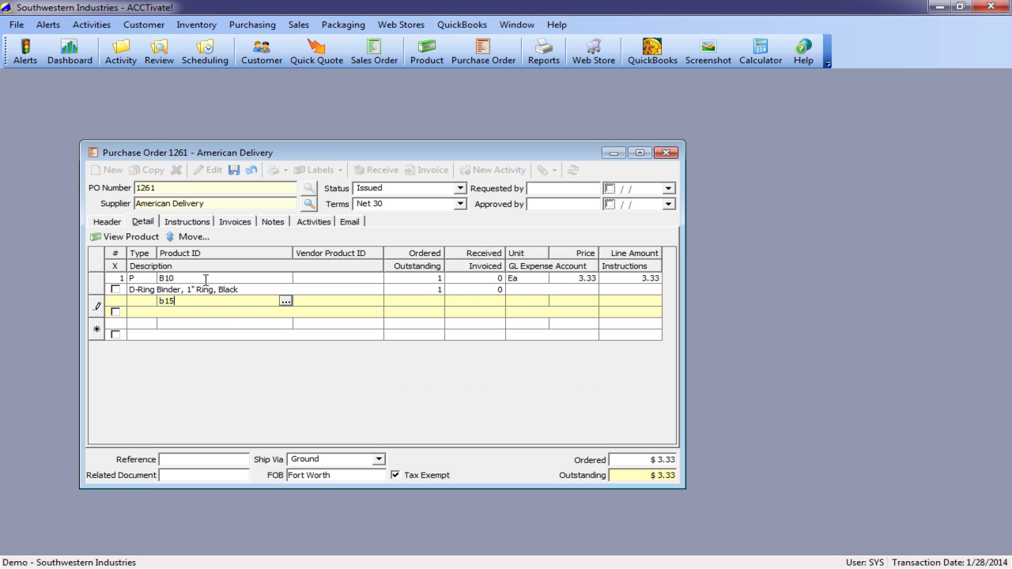
key("Tab")
type("B18")
key("Tab")
key("Return")
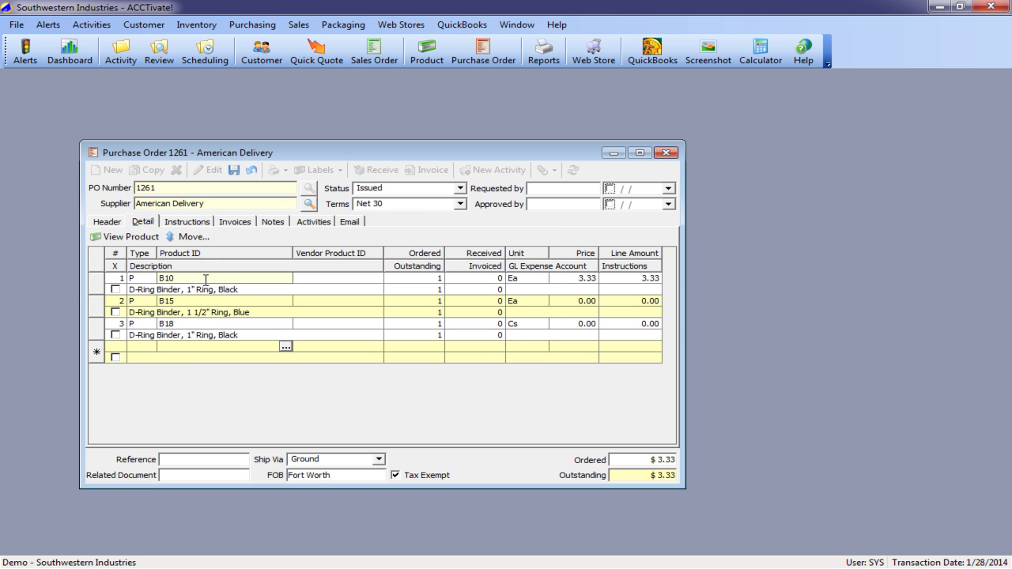
Insert a line for product PC20 above the B15 line, and close the purchase order without saving
left_click(96, 305)
left_click(251, 308)
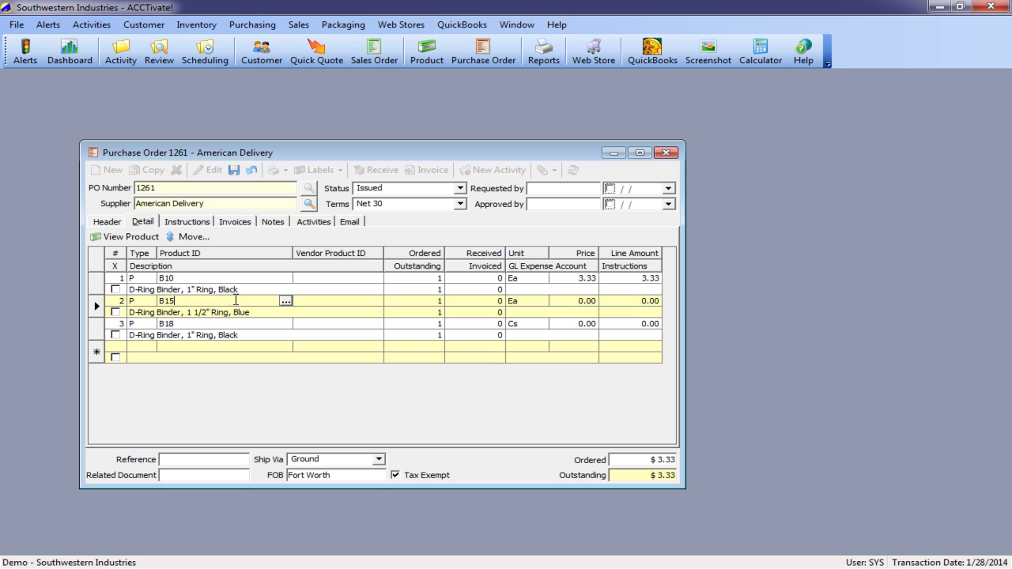
left_click(204, 239)
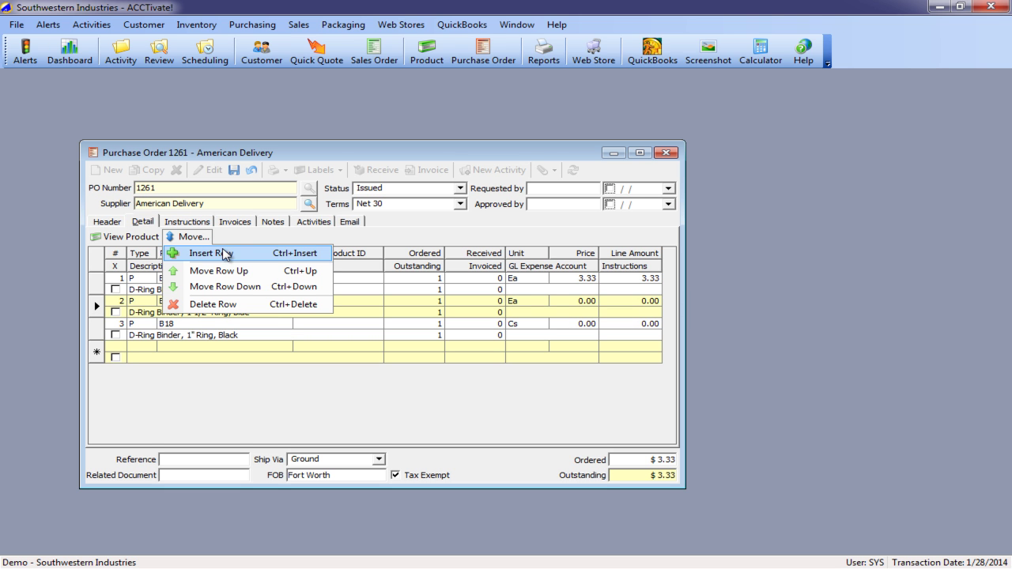
left_click(233, 253)
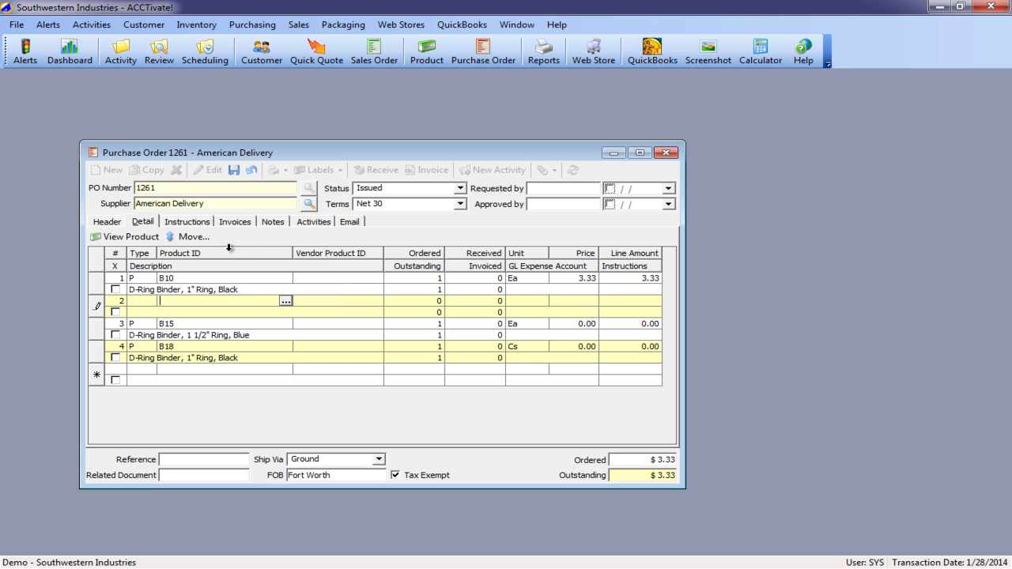
type("PC20")
key("Return")
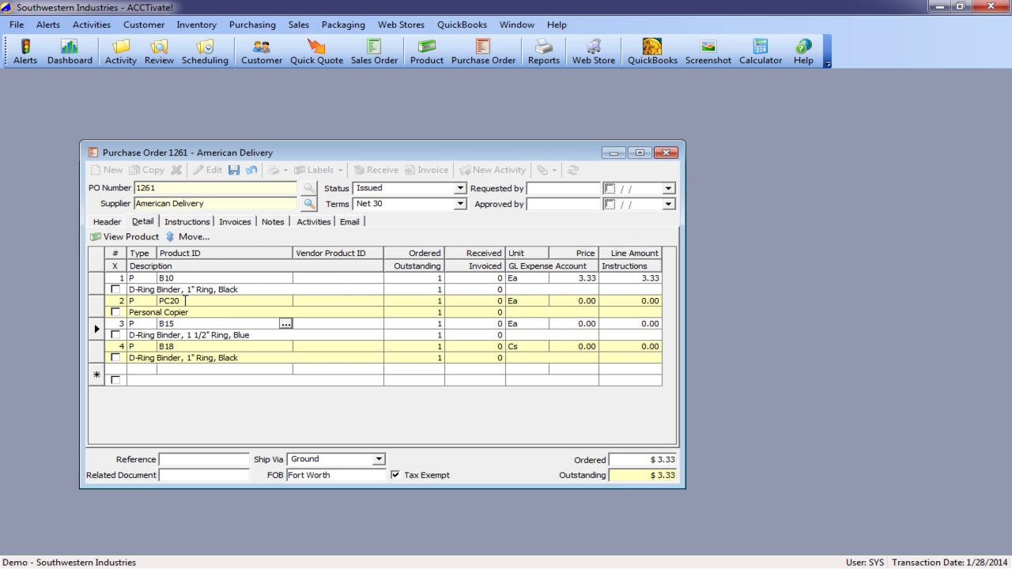
left_click(666, 152)
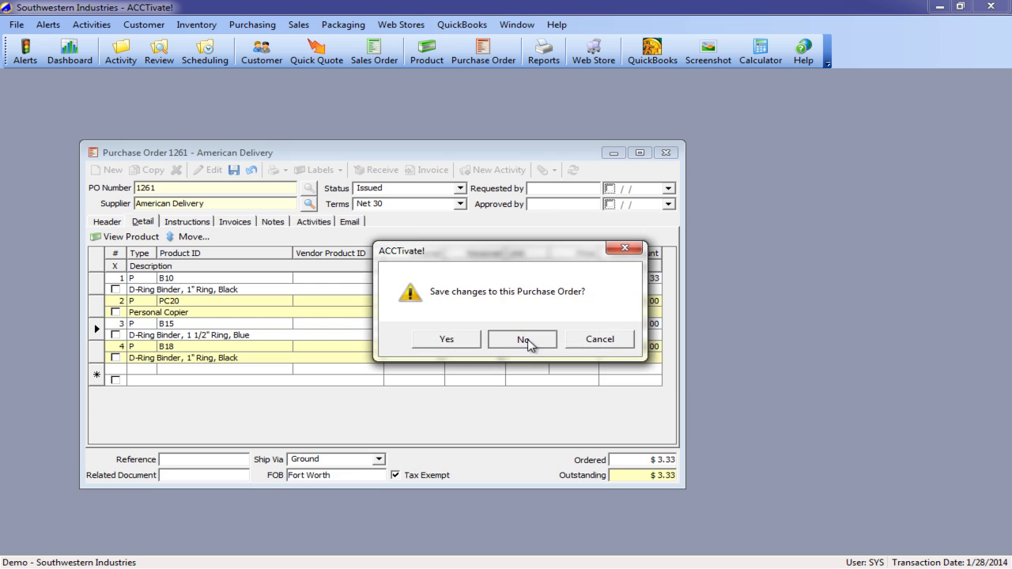
left_click(523, 339)
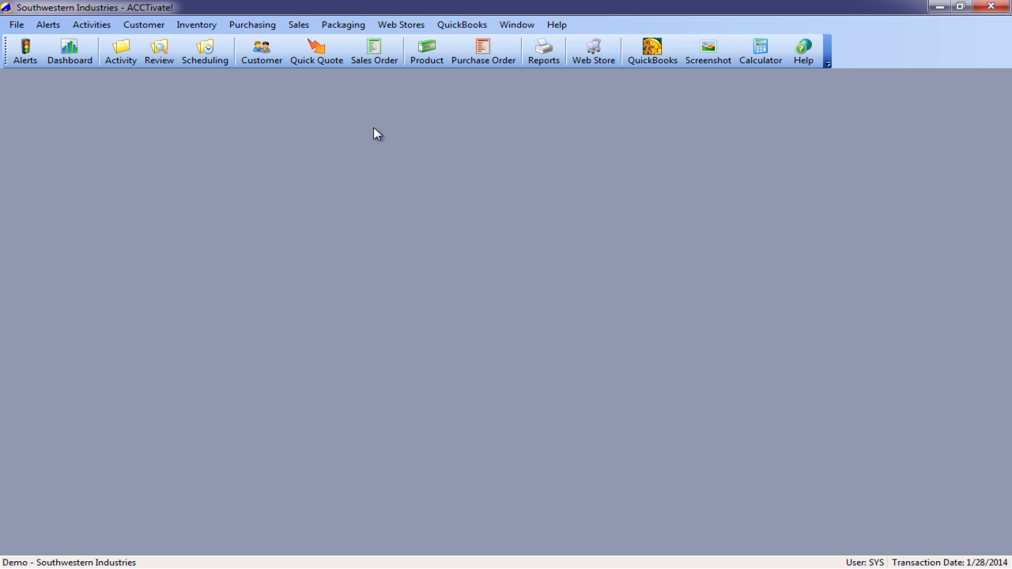
Look up business activities limited to RMA and open the "Rings are damaged" activity
left_click(121, 60)
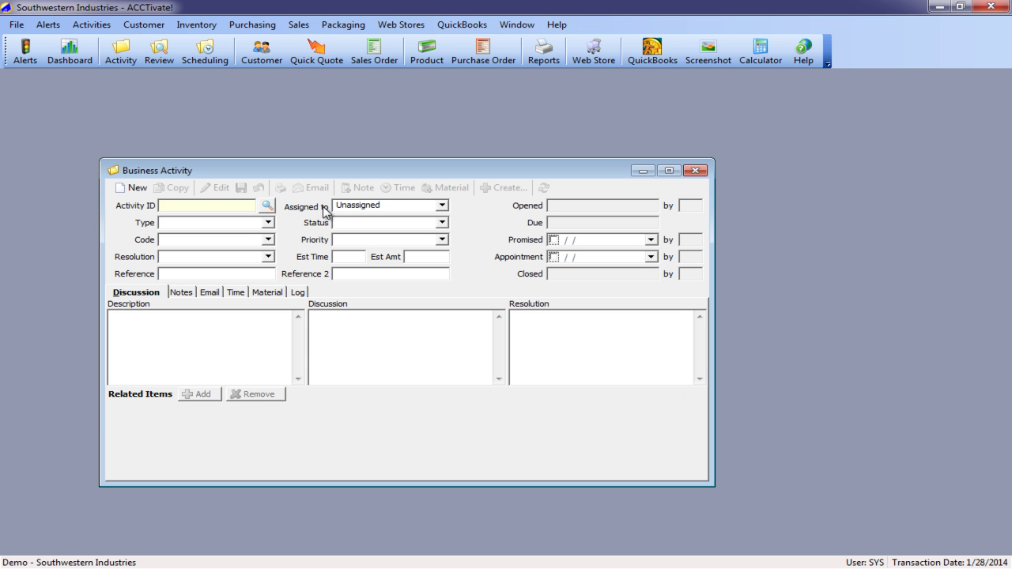
left_click(267, 206)
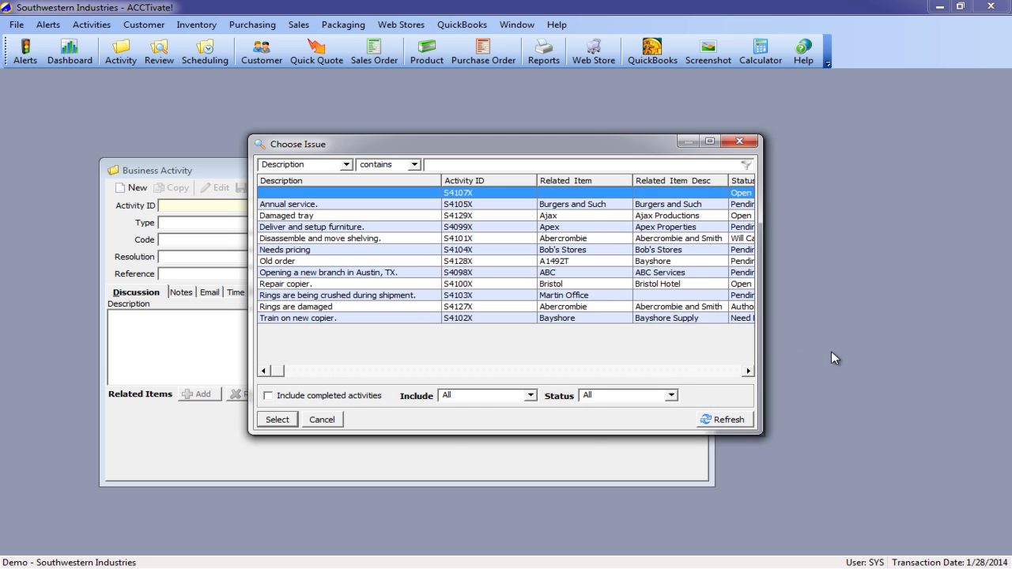
left_click(528, 397)
left_click(456, 444)
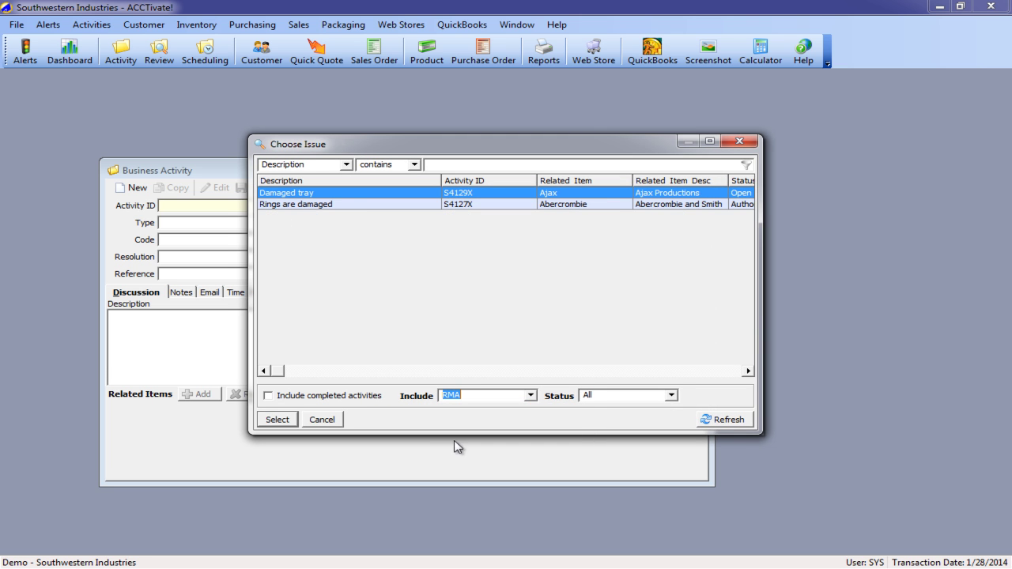
double_click(352, 209)
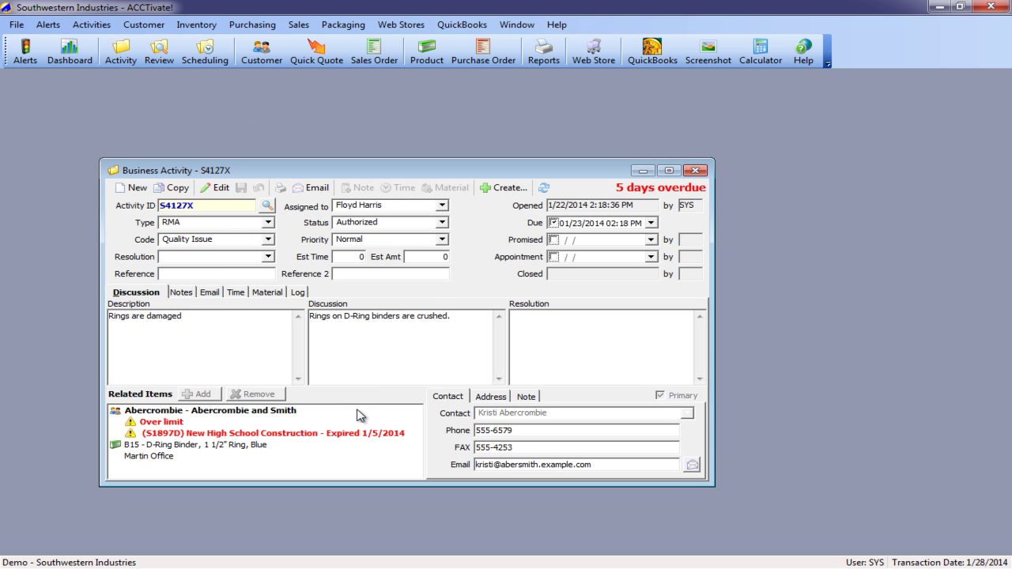
Add serial number 3899878 of product PC20 to the activity's related items and save the activity
left_click(203, 394)
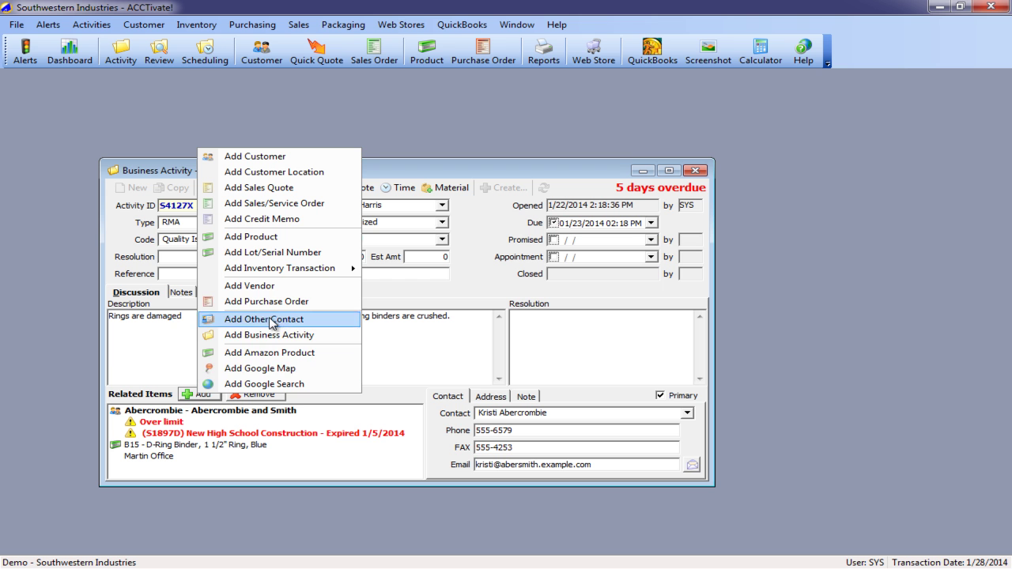
left_click(281, 253)
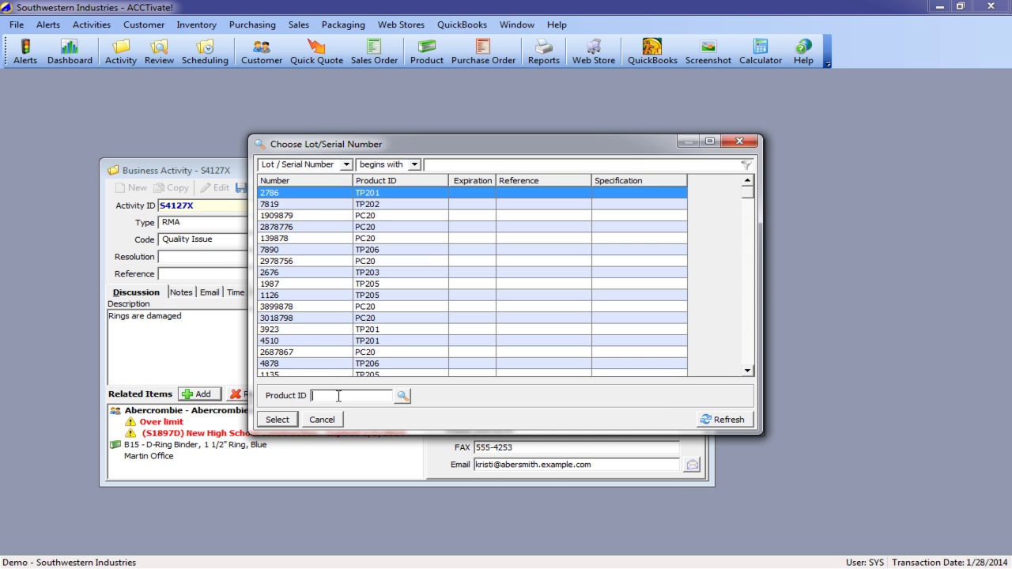
type("pc20")
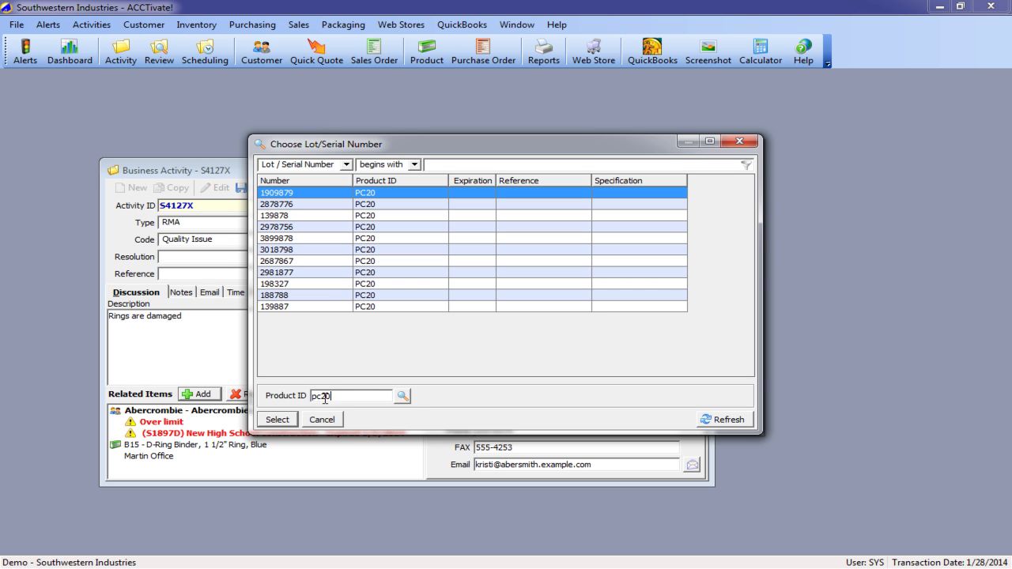
left_click(402, 396)
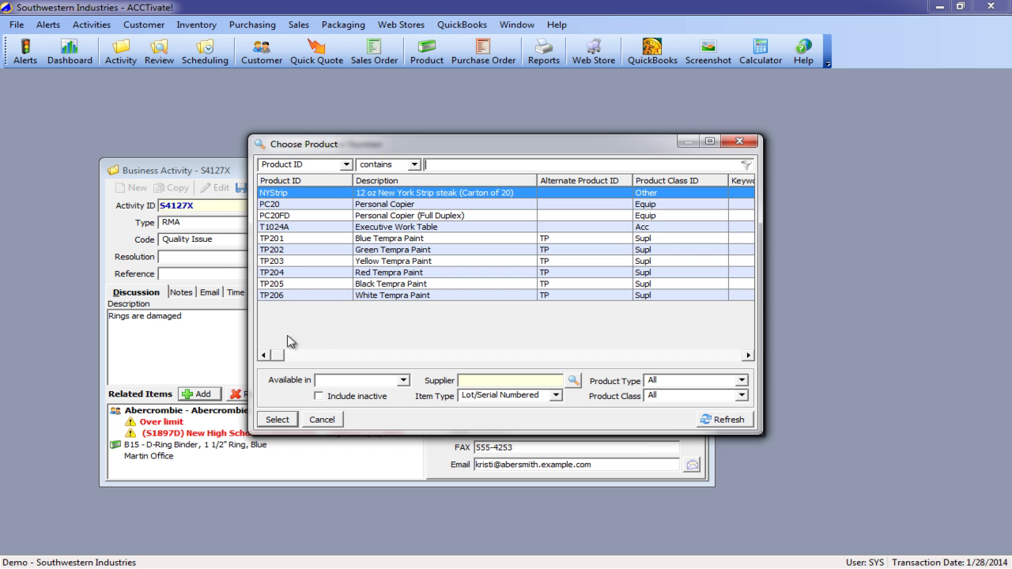
double_click(286, 204)
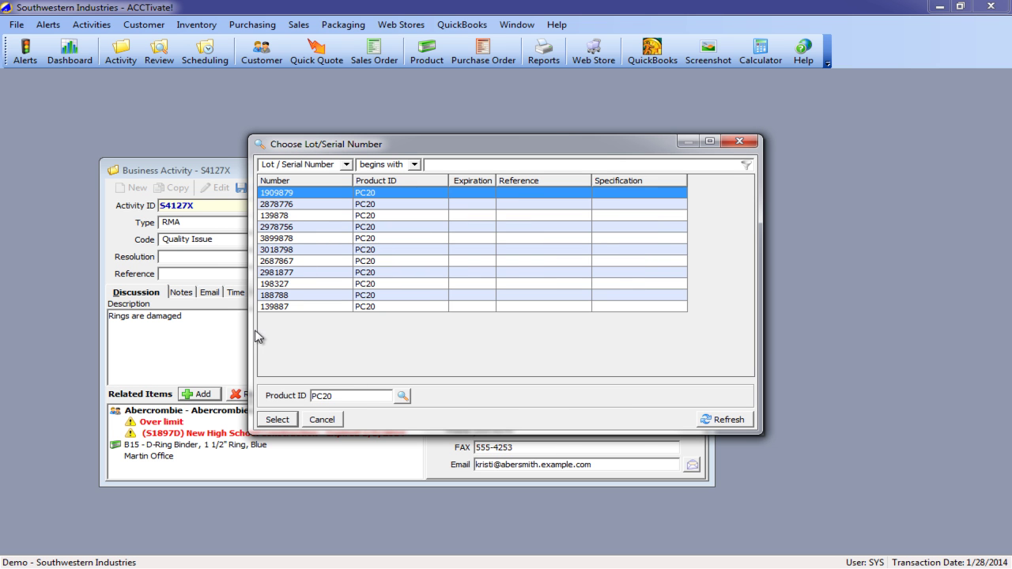
double_click(299, 238)
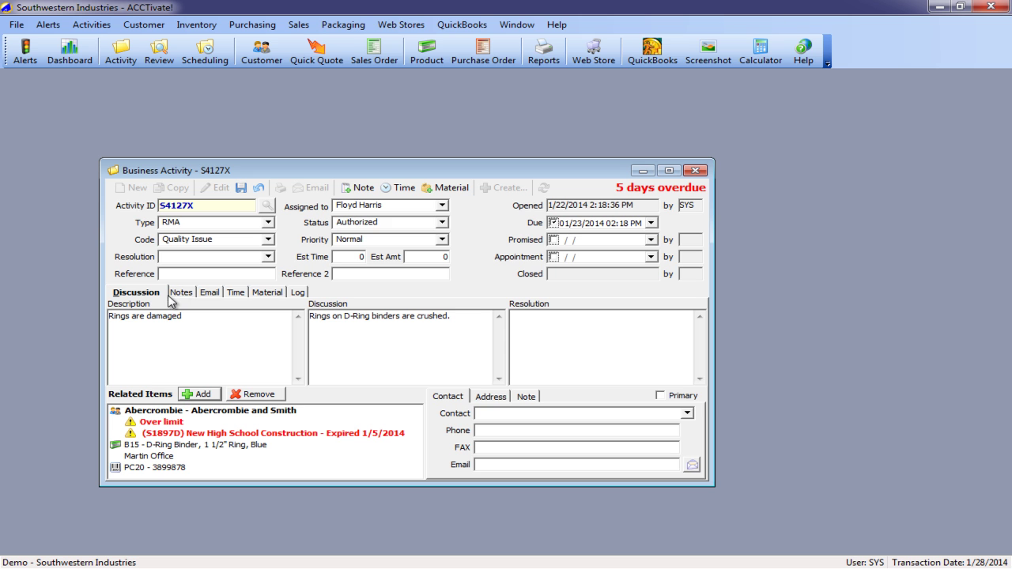
left_click(152, 469)
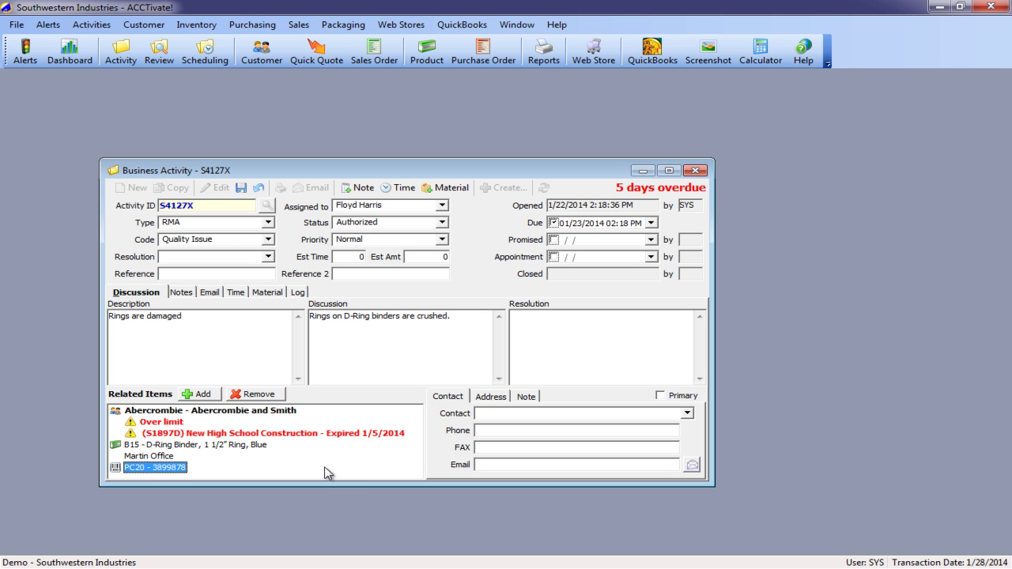
left_click(241, 187)
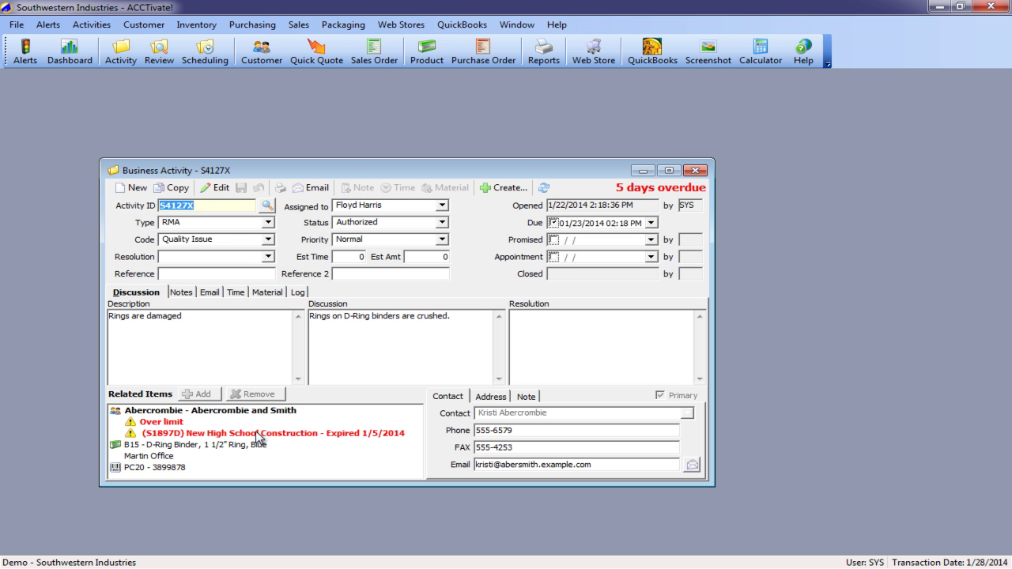
Open the Abercrombie and Smith customer record from the related items, view its attachments and close the attachment list
double_click(195, 412)
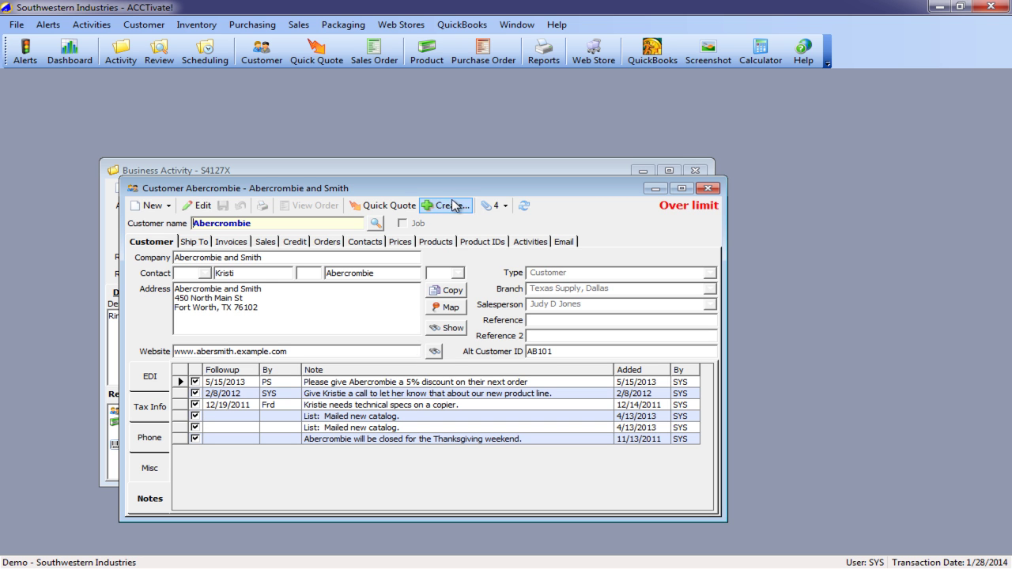
left_click(501, 207)
left_click(514, 237)
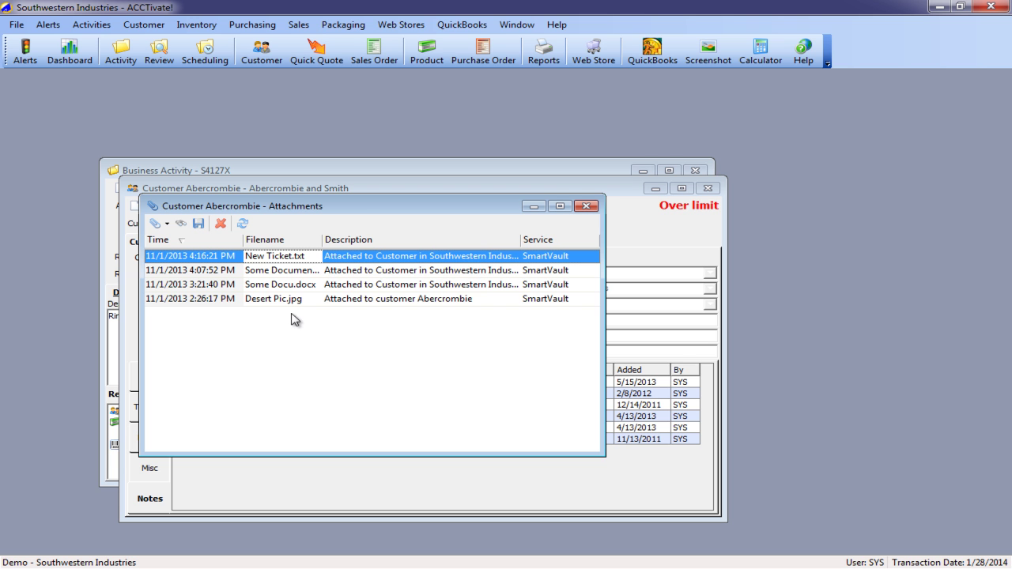
left_click(582, 209)
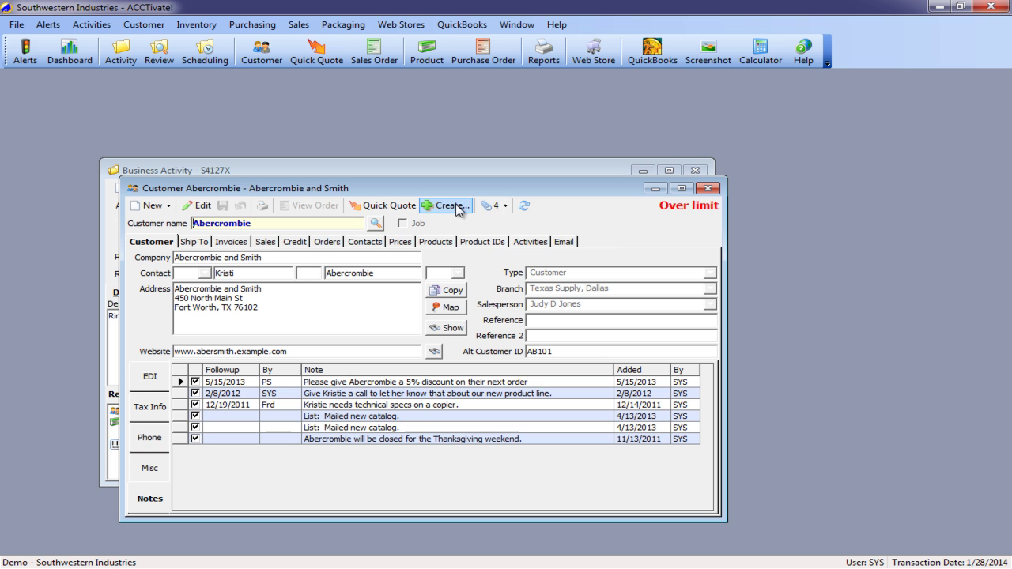
Attach the file IMG_20140127_181046.jpg from the Desktop to the Abercrombie and Smith customer record
left_click(495, 207)
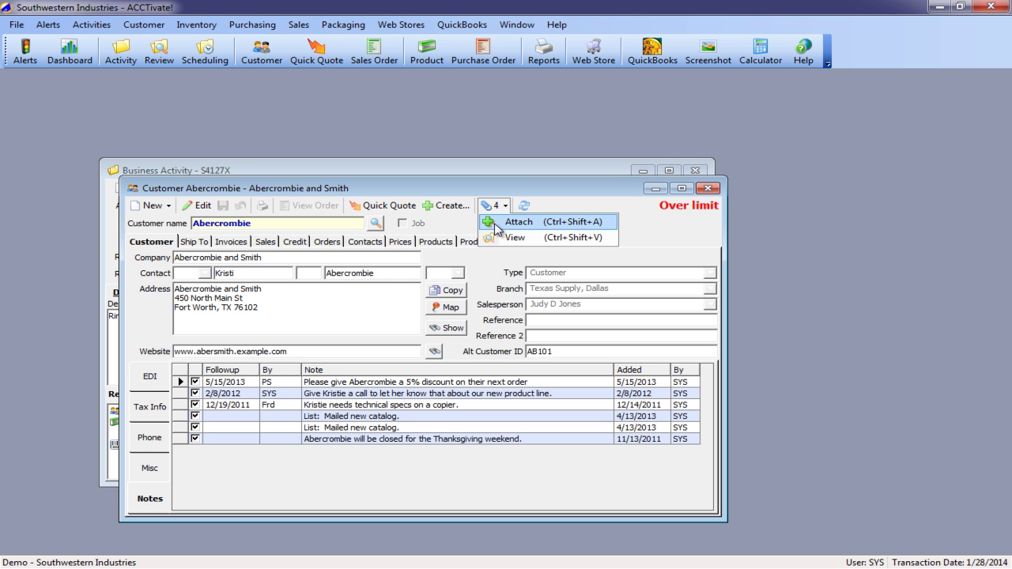
left_click(506, 222)
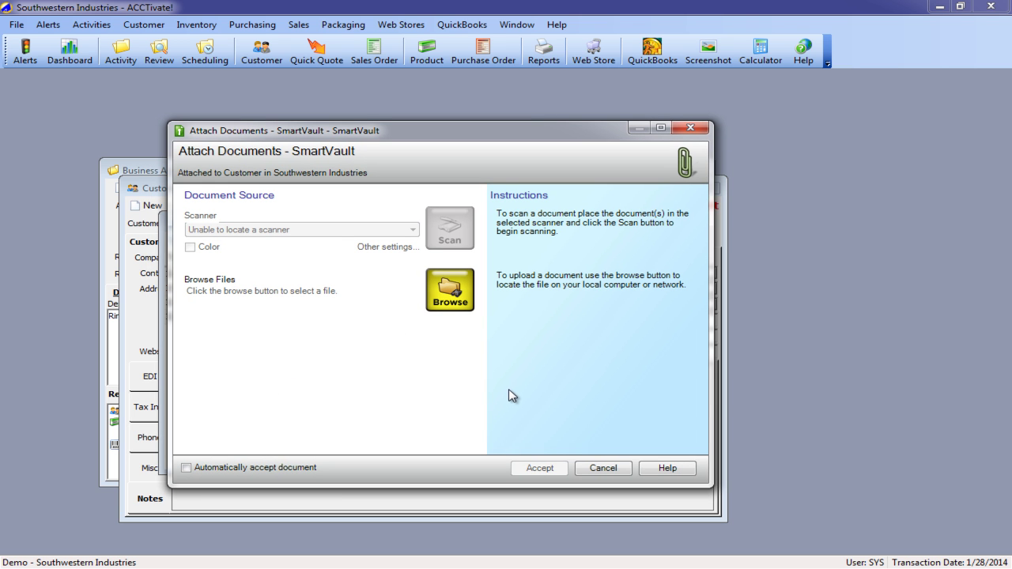
left_click(459, 298)
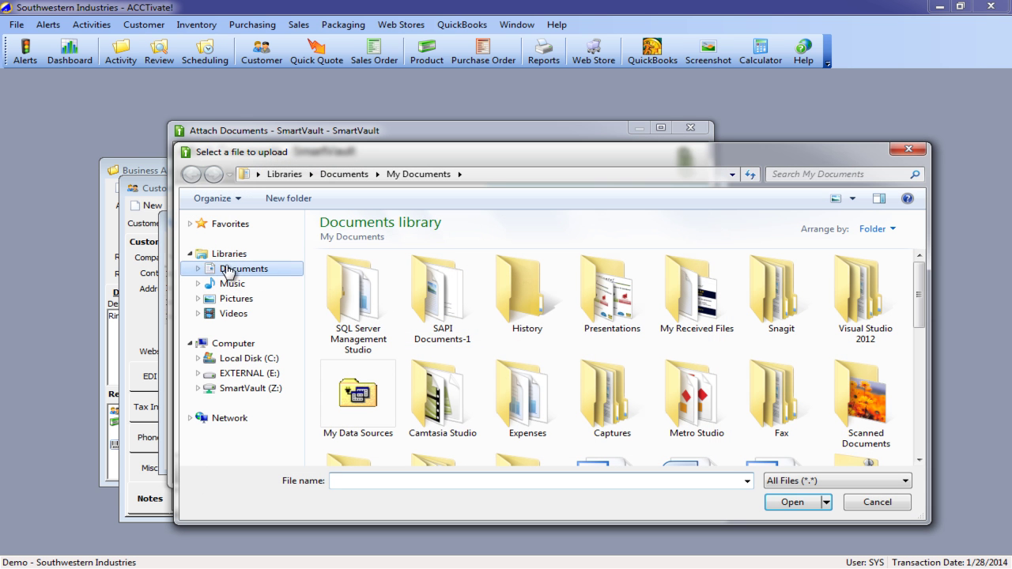
left_click(229, 343)
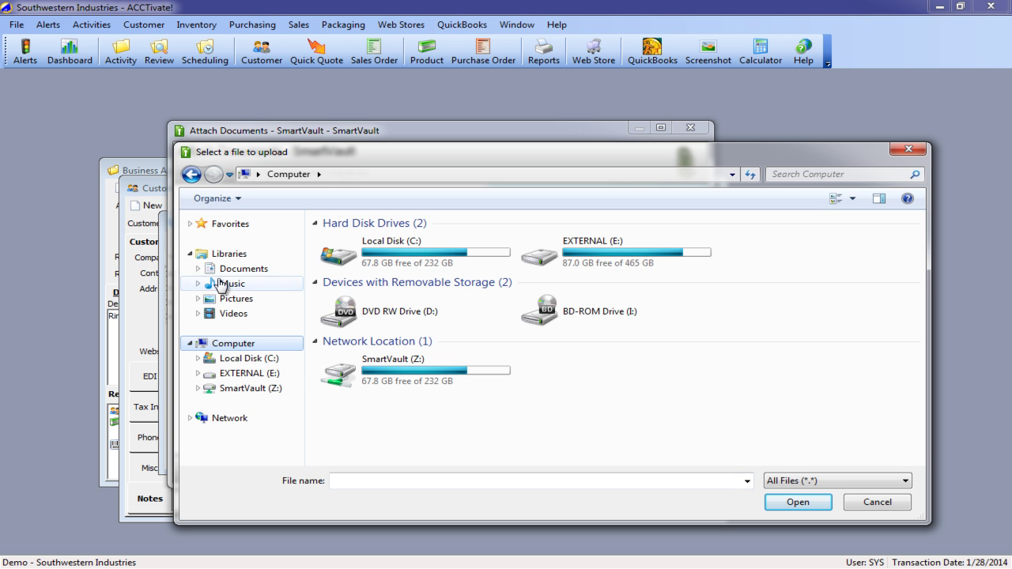
left_click(189, 223)
left_click(237, 239)
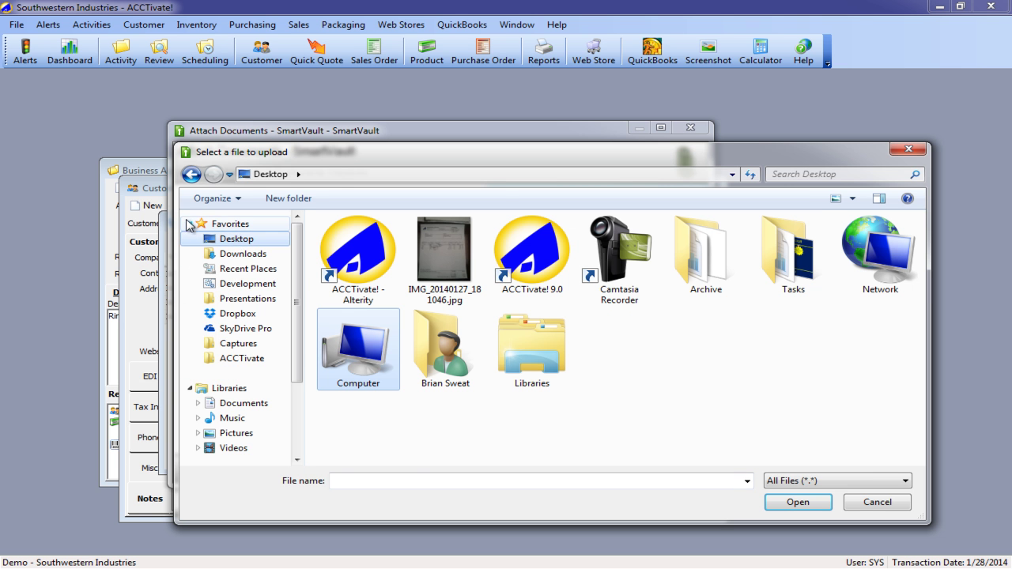
scroll(241, 317, "down", 3)
double_click(443, 250)
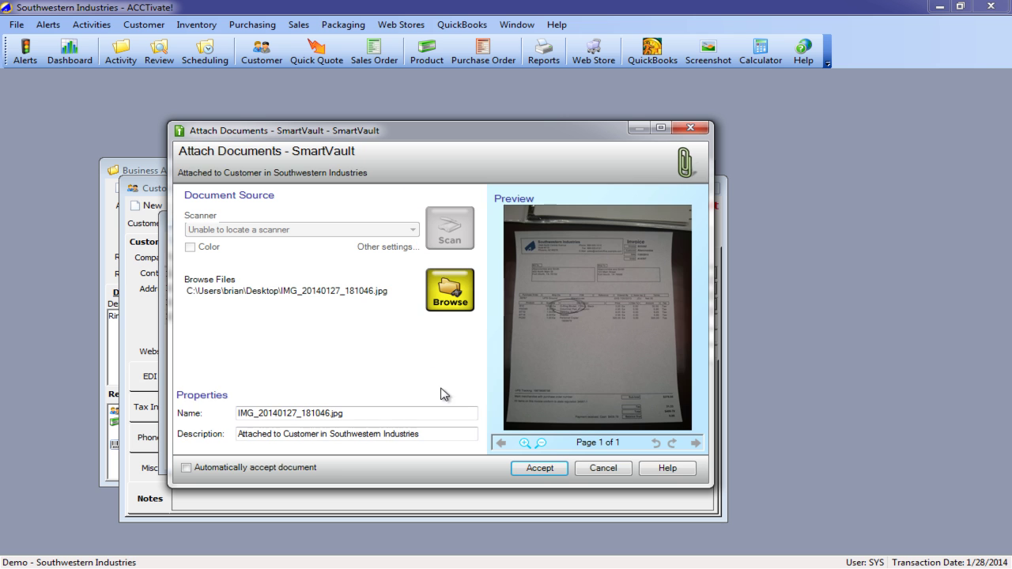
left_click(540, 468)
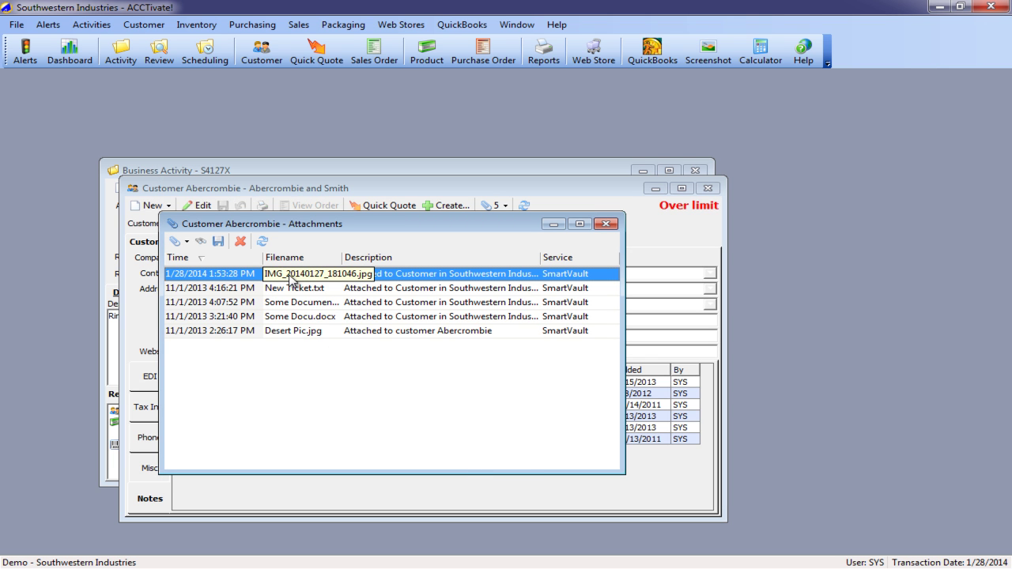
Rename the IMG_20140127_181046.jpg attachment as Invoice 12345.jpg
left_click(289, 277)
left_click(196, 270)
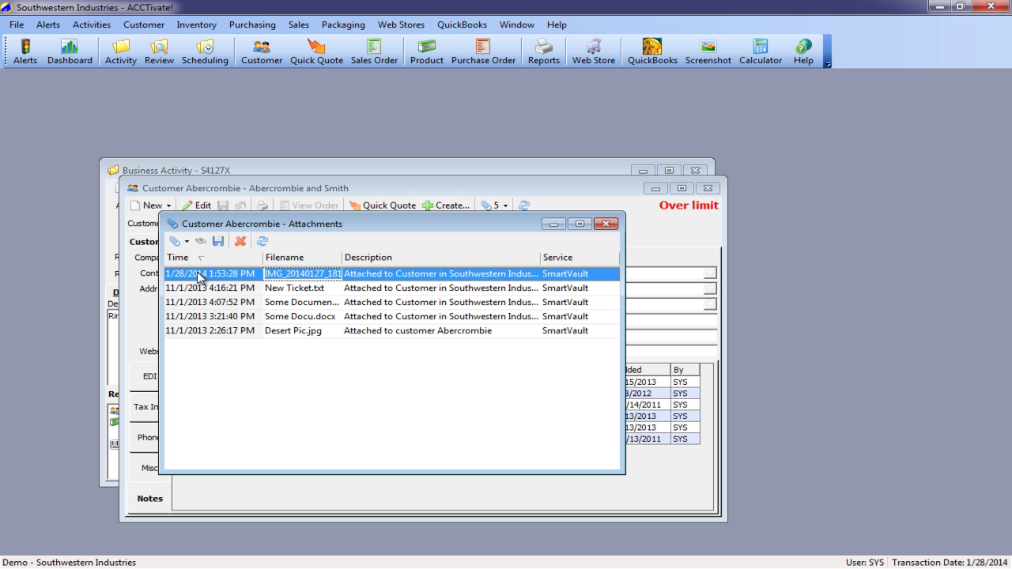
type("Invoice 1234")
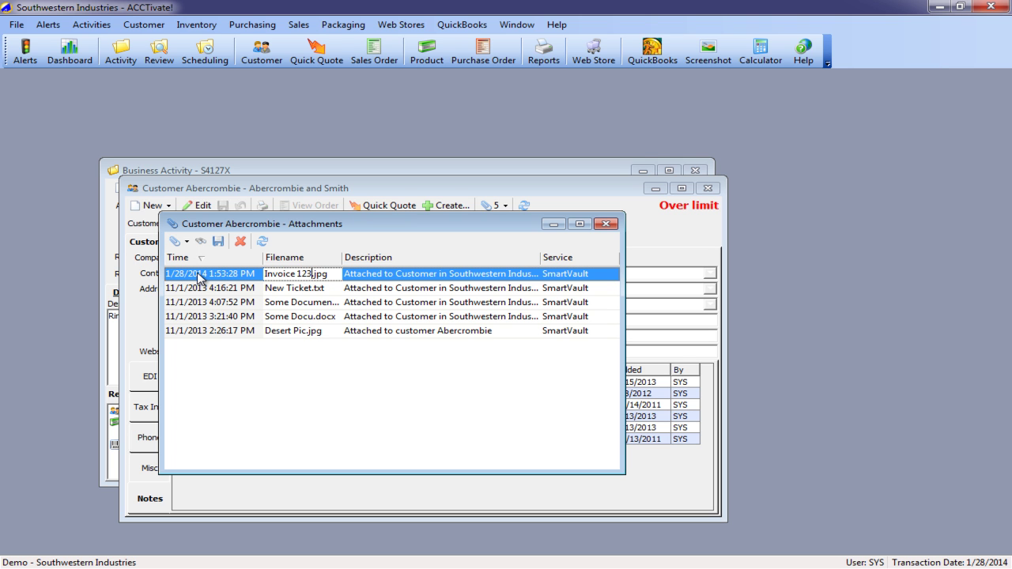
type("5")
left_click(286, 289)
left_click(322, 279)
left_click(218, 241)
left_click(729, 379)
View the Invoice 12345.jpg attachment in SmartVault in the browser, and close the browser
left_click(201, 242)
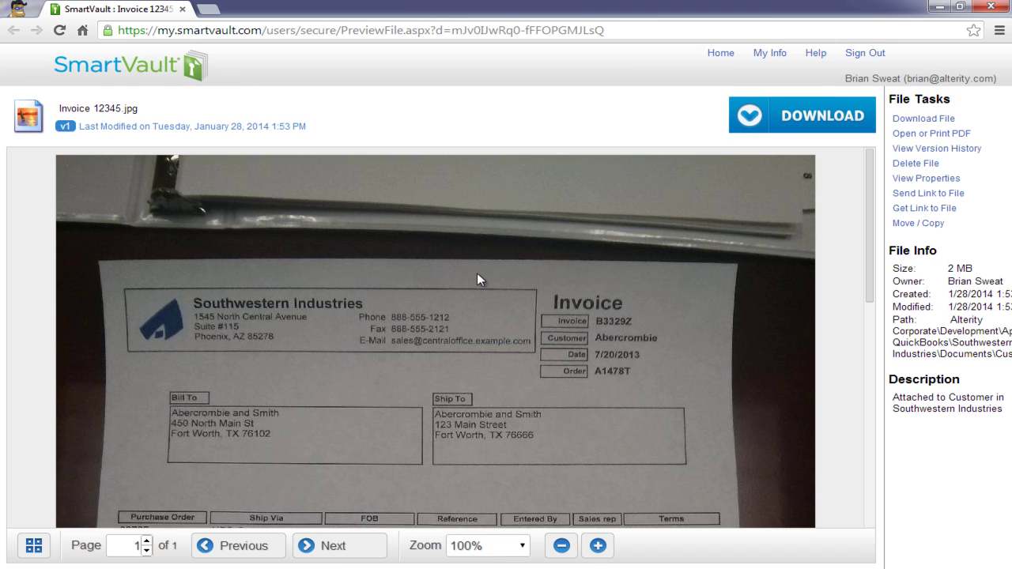
key("ctrl+minus")
key("ctrl+minus")
key("ctrl+minus")
key("ctrl+minus")
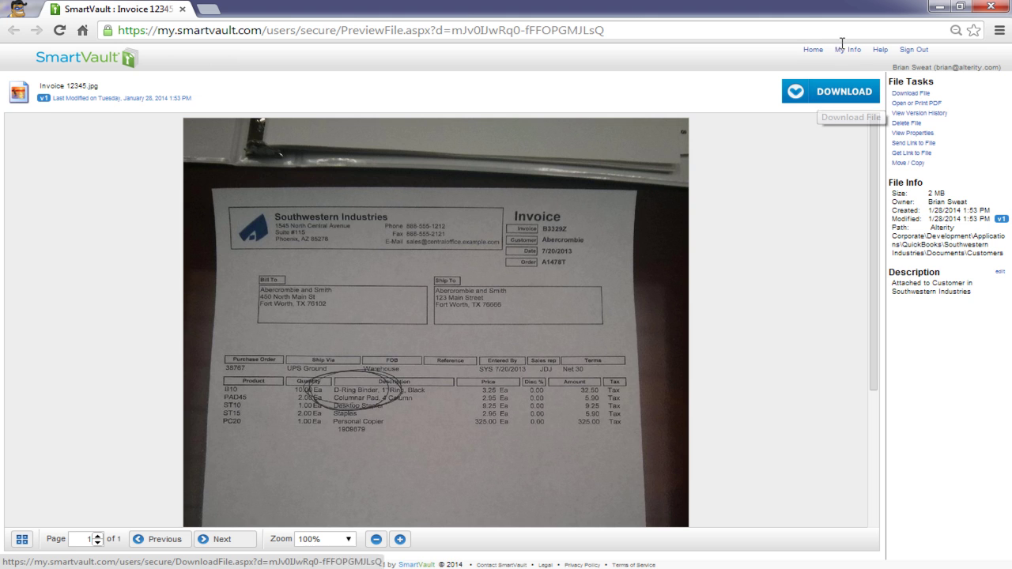
left_click(992, 7)
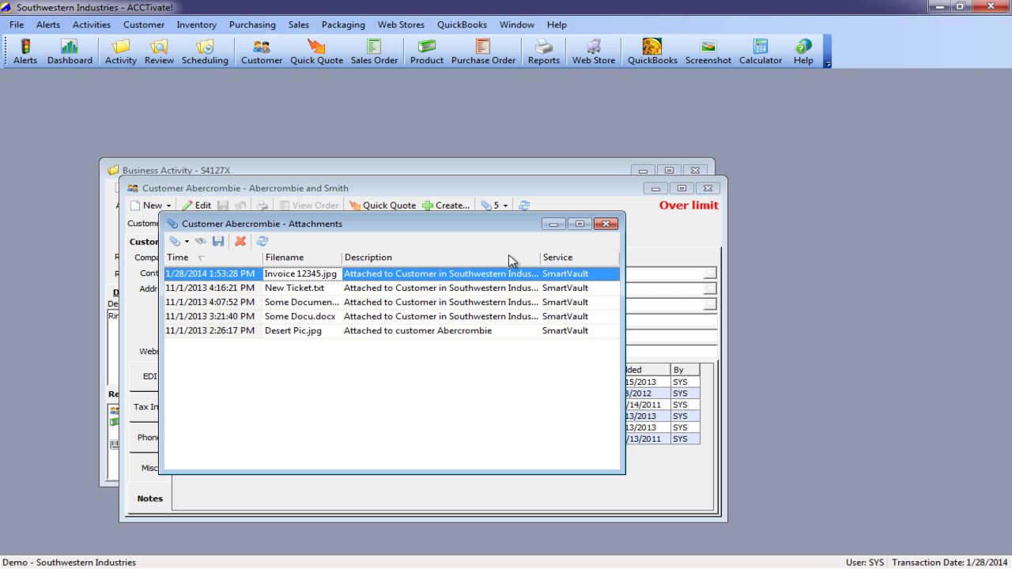
Close the attachment list, the customer record and the business activity
left_click(606, 224)
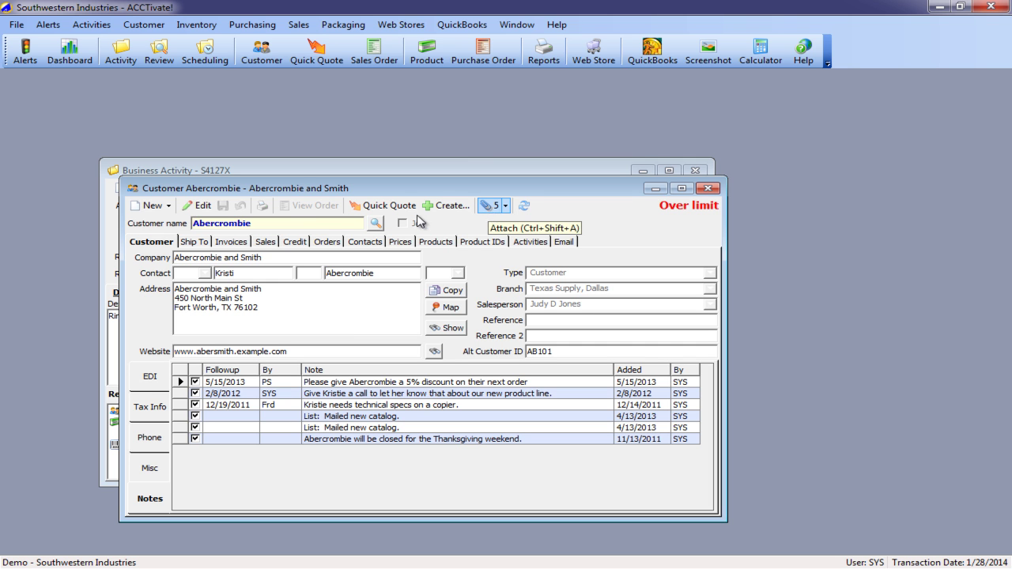
left_click(294, 222)
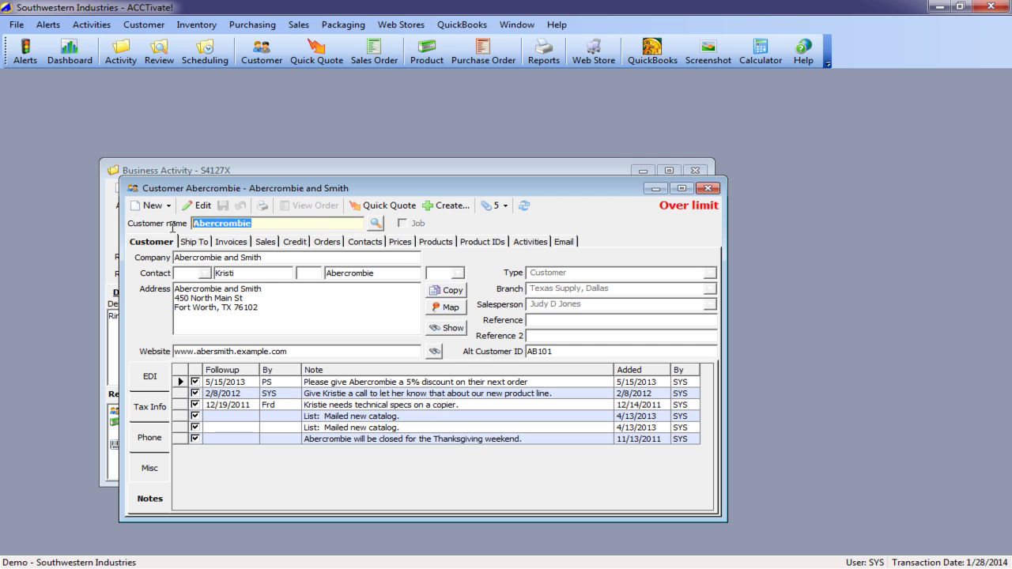
left_click(705, 189)
left_click(698, 170)
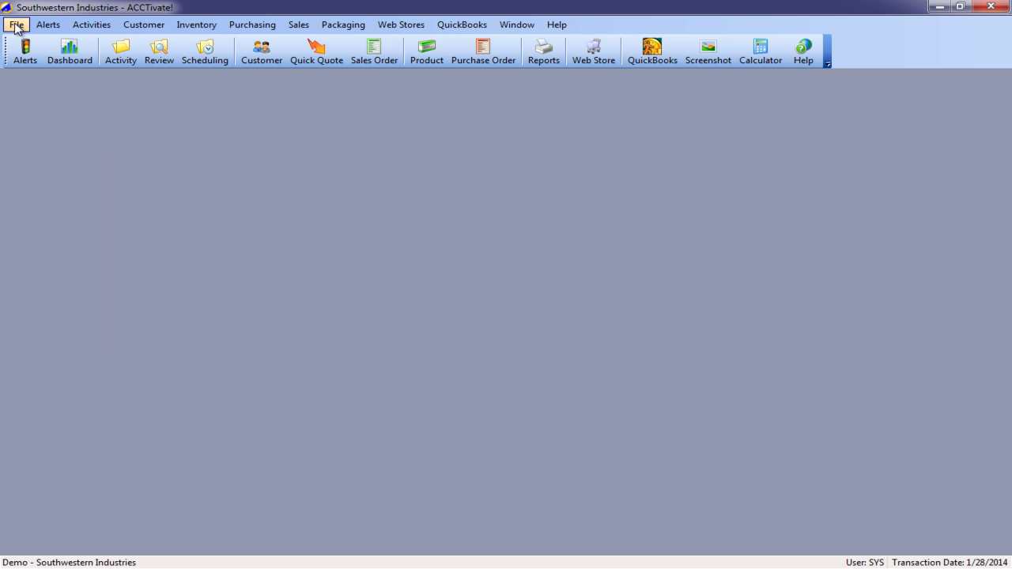
Open the user information in Configuration Management and display the settings of the TM and SYS users
left_click(16, 25)
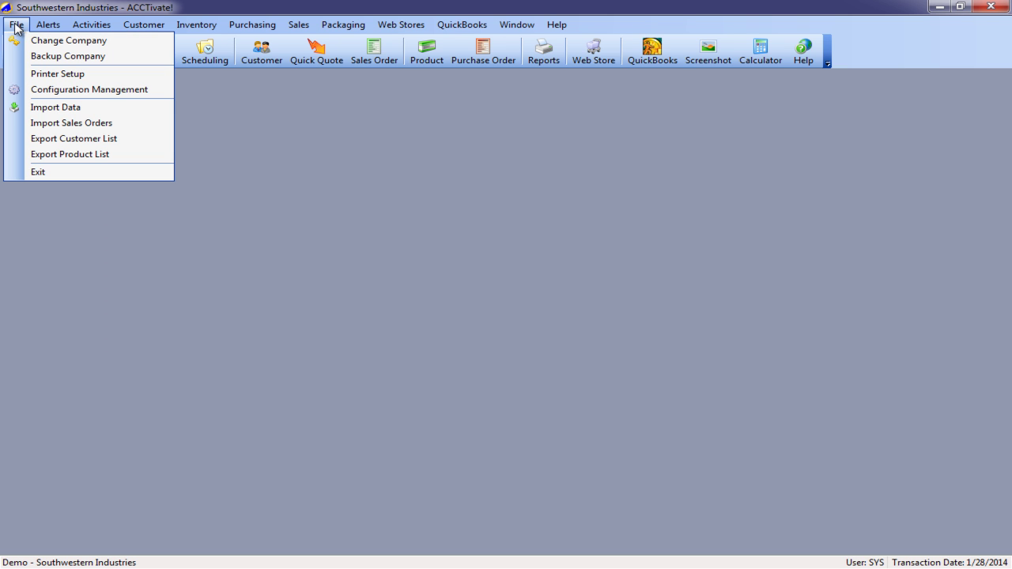
left_click(48, 91)
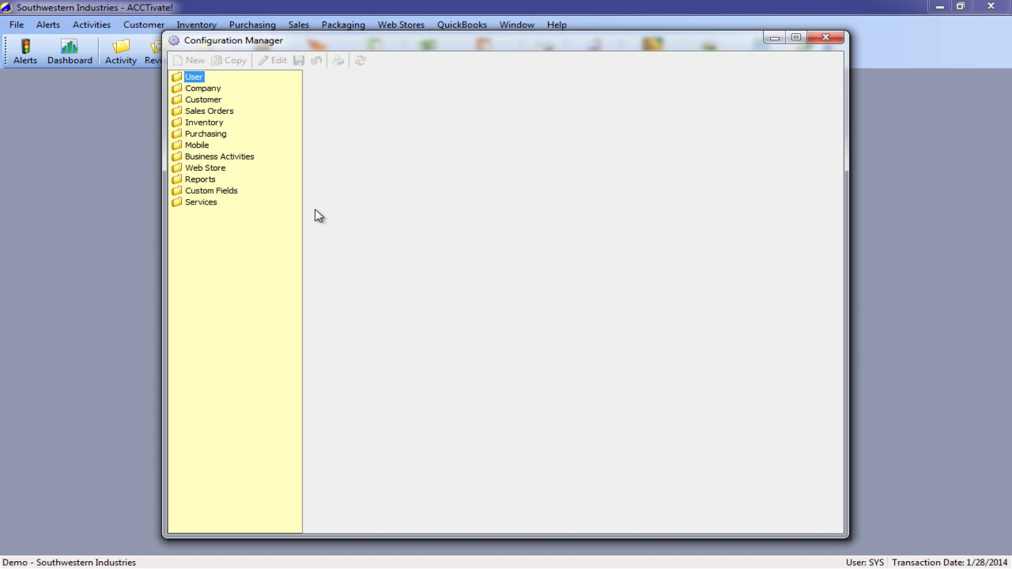
double_click(187, 79)
left_click(205, 90)
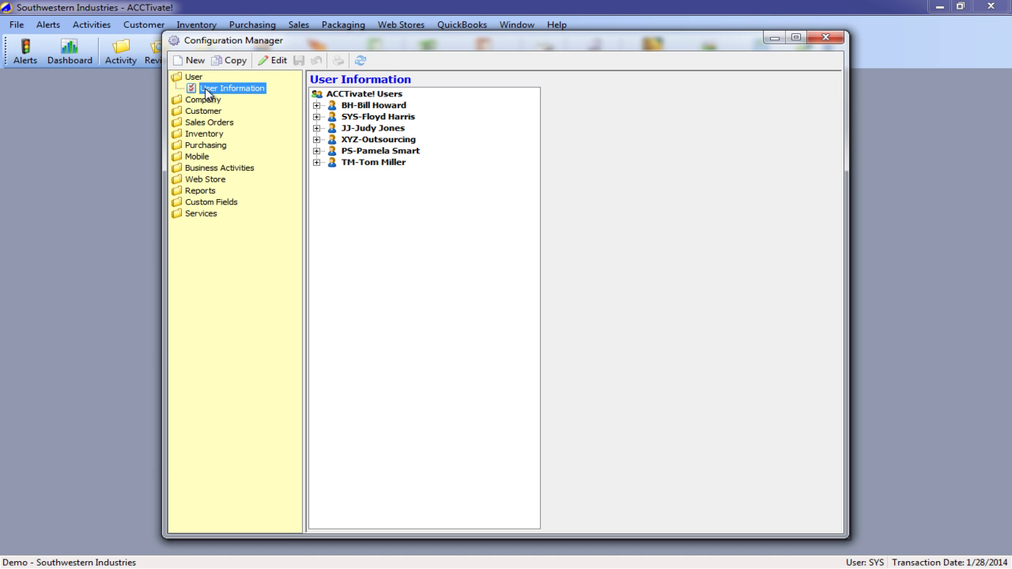
left_click(317, 162)
left_click(372, 162)
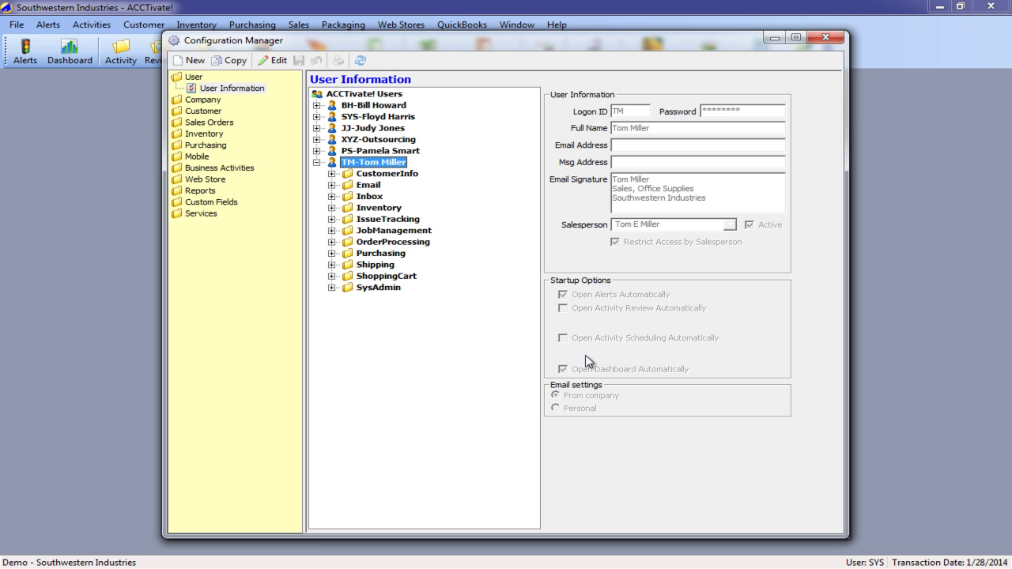
left_click(372, 118)
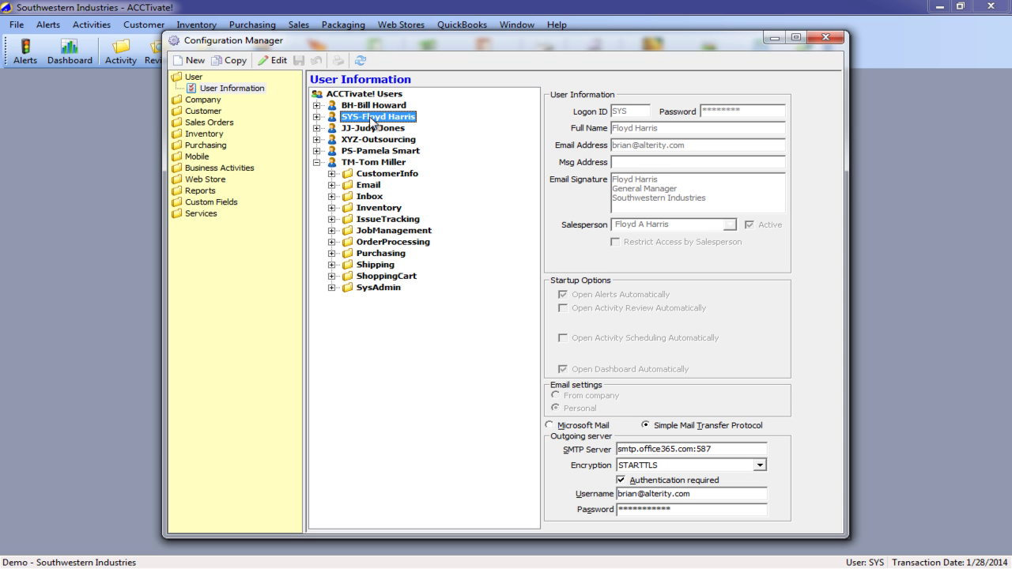
Switch the SYS user's email settings to From company and back to Personal
left_click(589, 421)
left_click(585, 395)
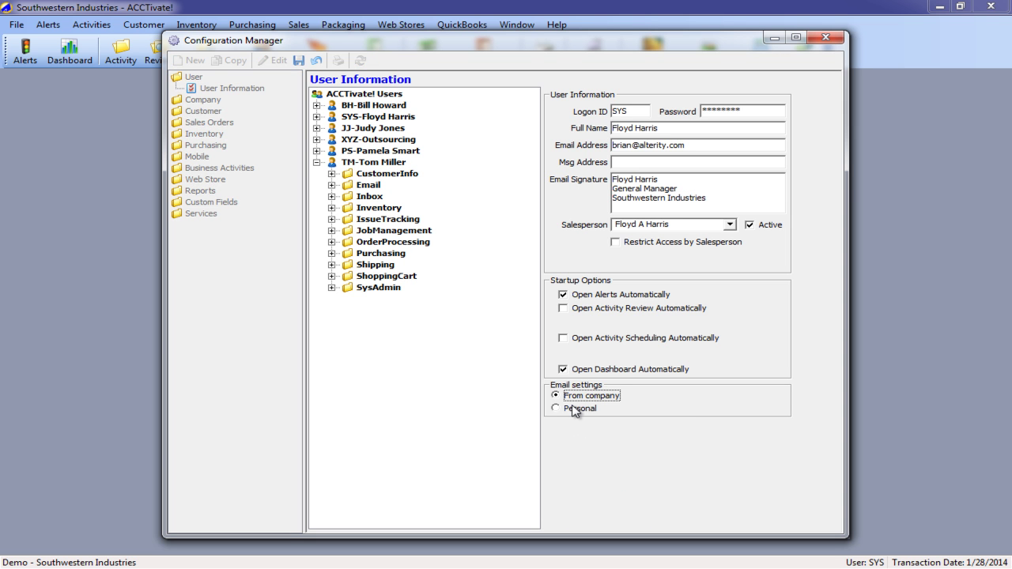
left_click(577, 407)
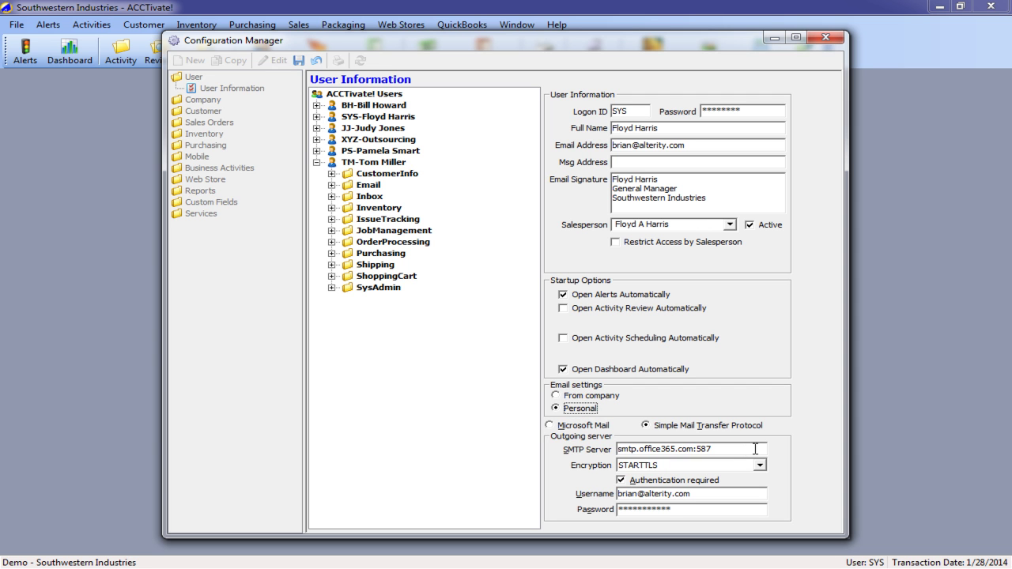
Review the SMTP server, encryption options and username of the personal email settings, and close the Configuration Manager without saving
left_click_drag(731, 448, 615, 449)
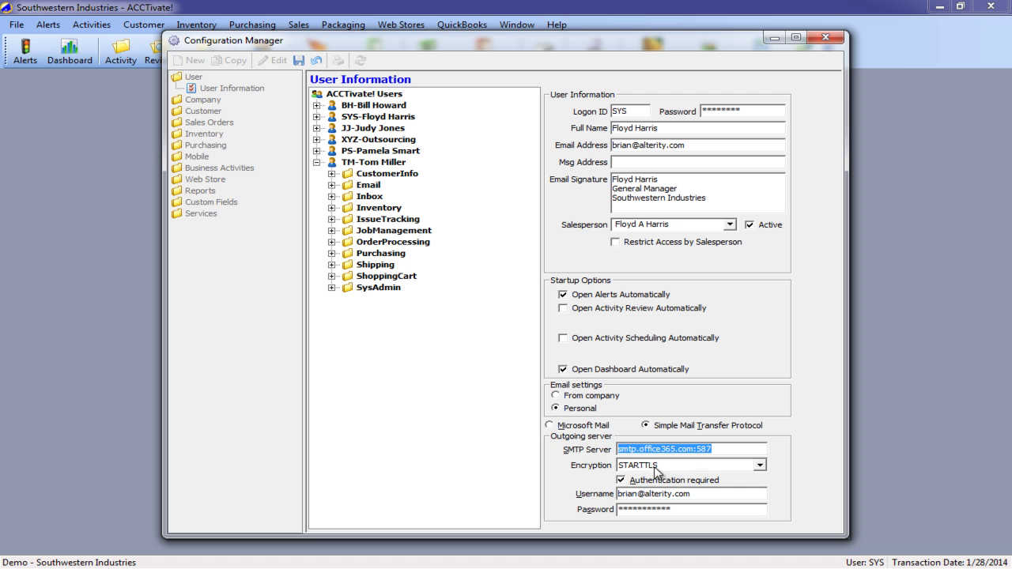
left_click(705, 466)
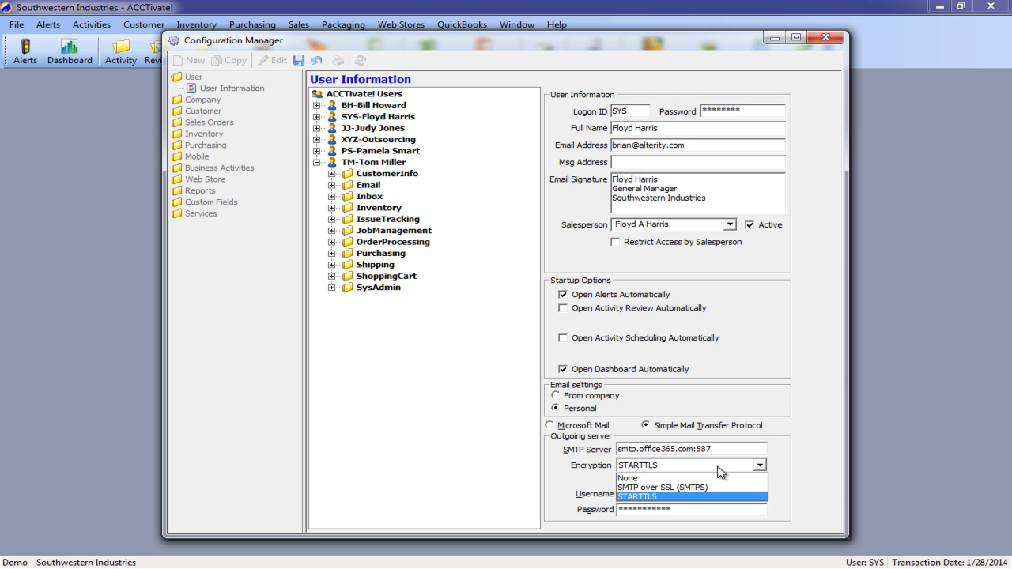
left_click(711, 496)
left_click_drag(711, 493, 617, 493)
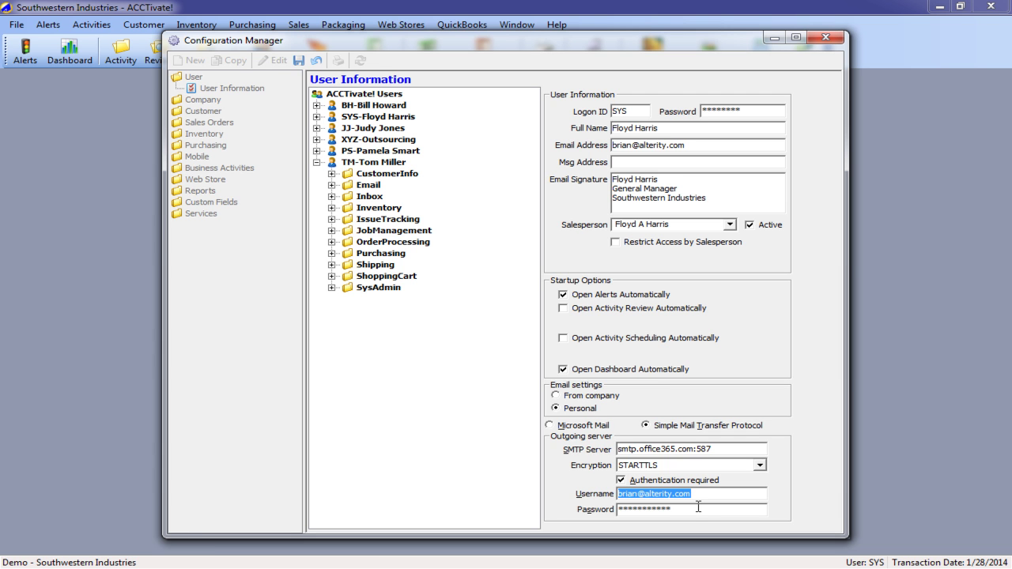
left_click(825, 38)
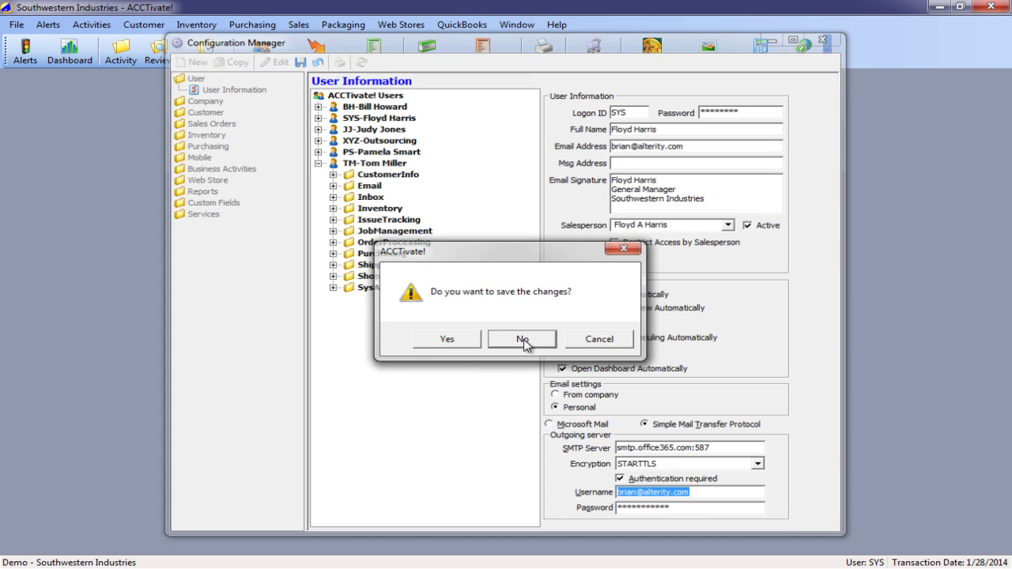
left_click(462, 402)
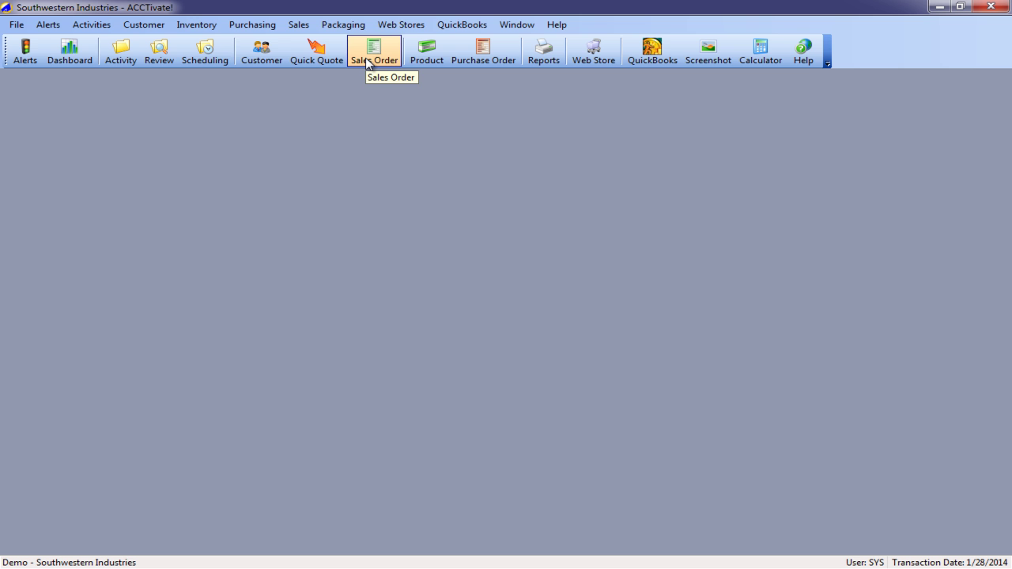
Create a landed cost transaction for vendor American Delivery with invoice number 16516
left_click(196, 24)
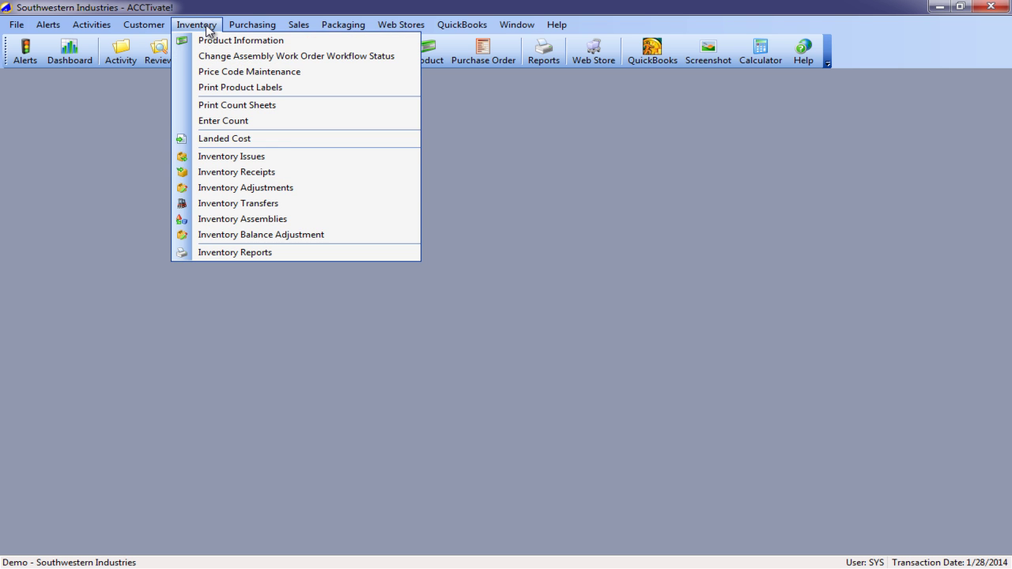
left_click(285, 144)
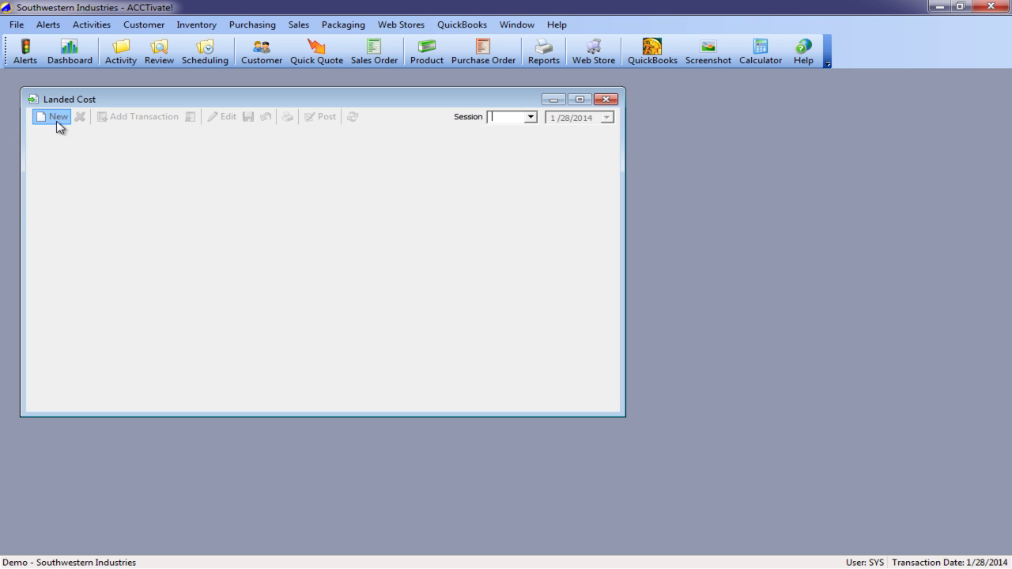
left_click(57, 120)
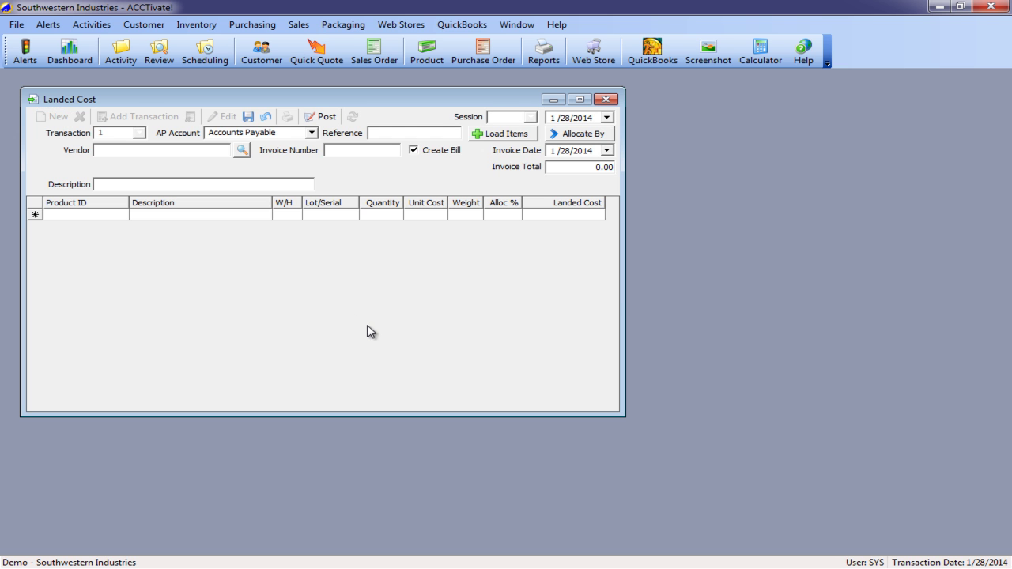
left_click(242, 151)
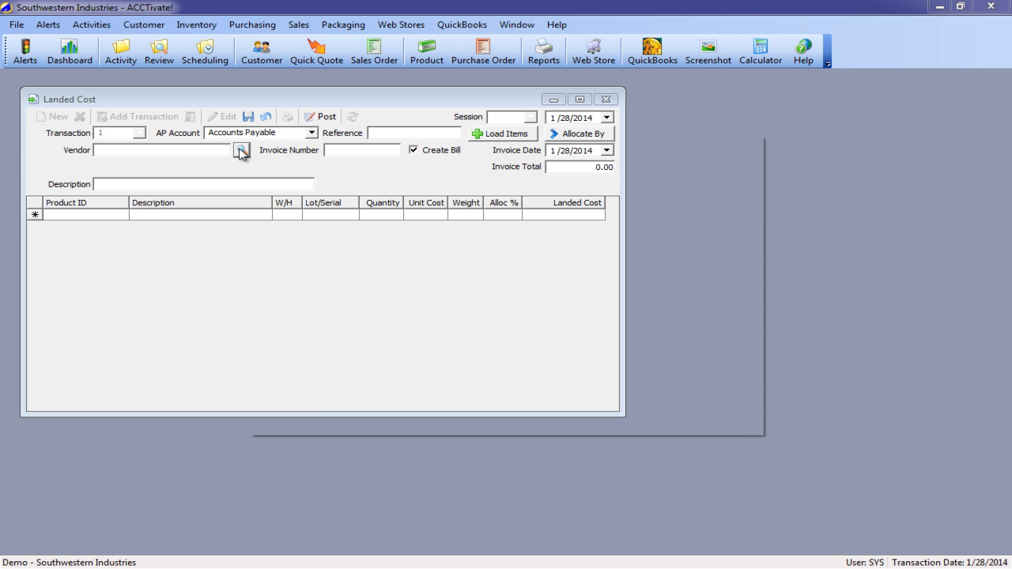
double_click(308, 204)
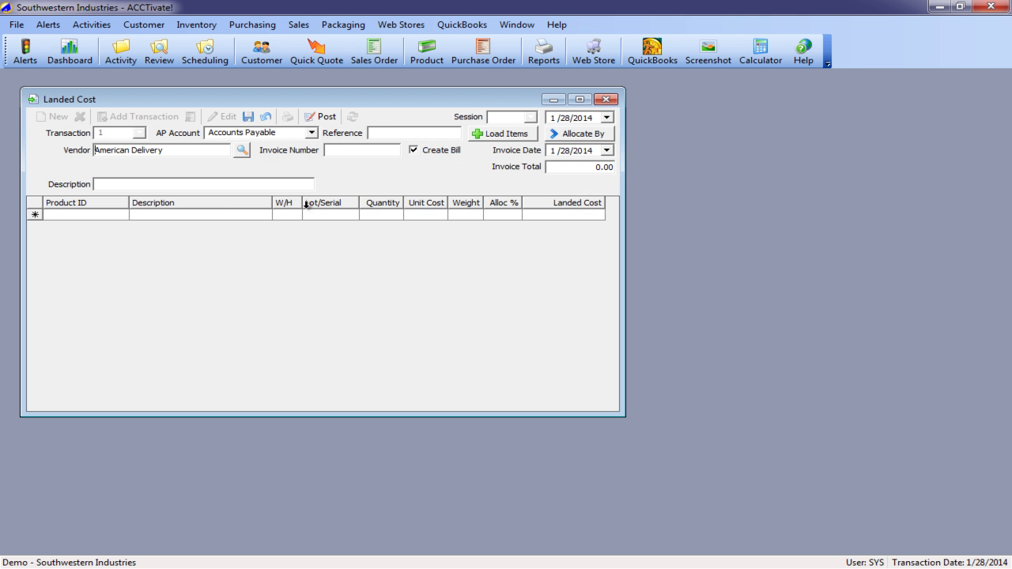
left_click(343, 151)
Review the item sources that can be loaded into the landed cost transaction, and close it without saving
left_click(512, 138)
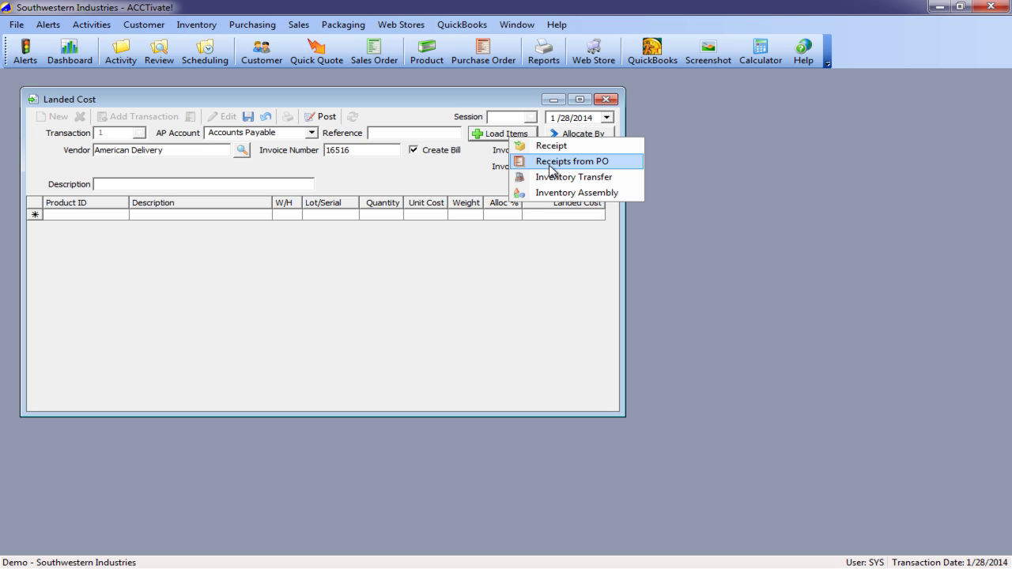
left_click(504, 150)
left_click(501, 132)
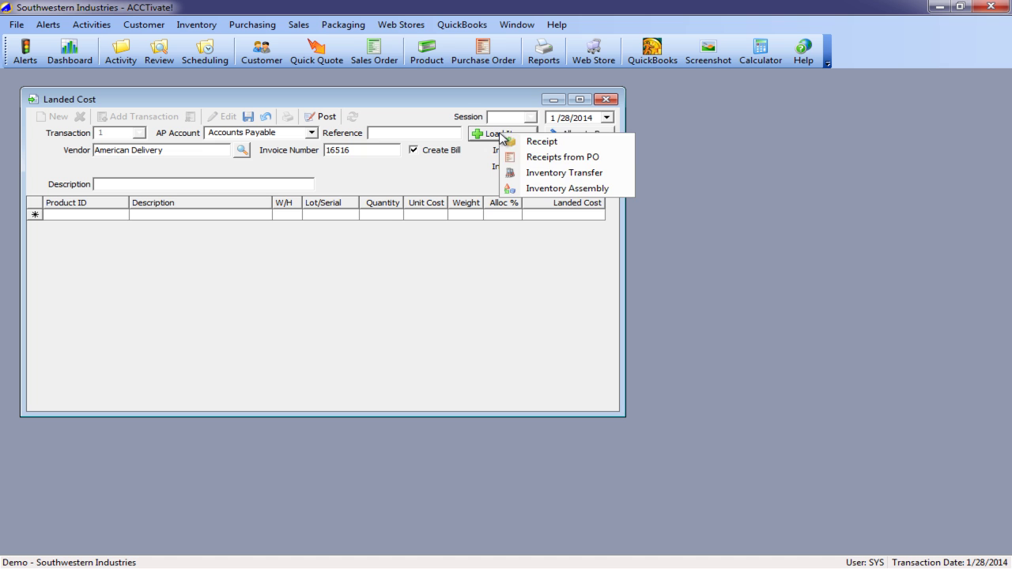
left_click(518, 188)
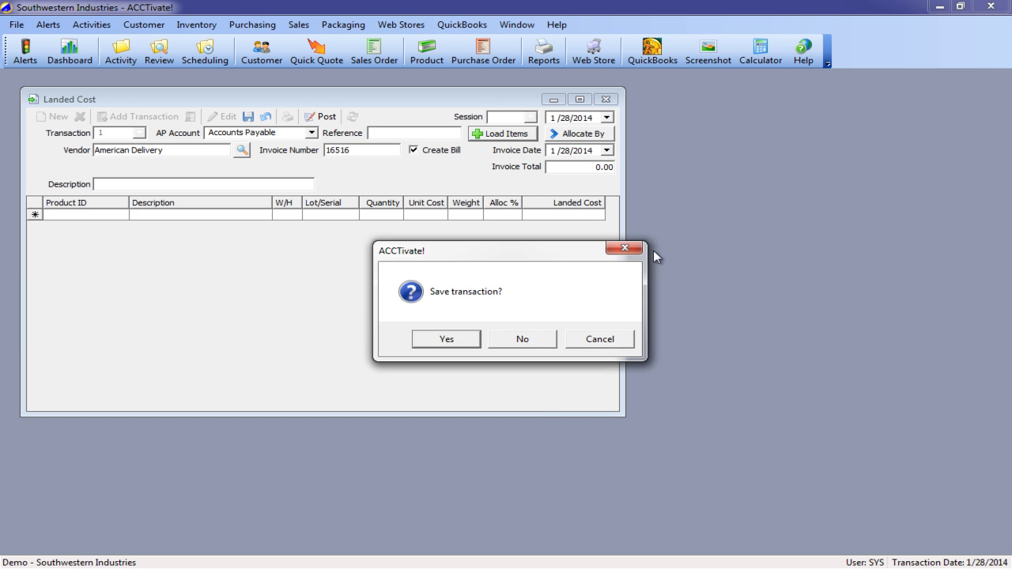
left_click(518, 339)
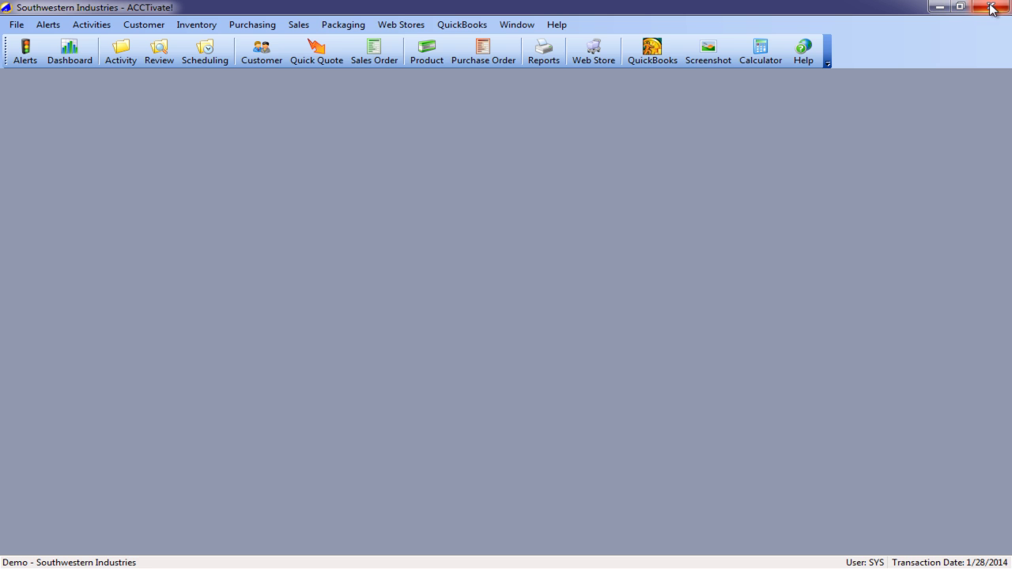